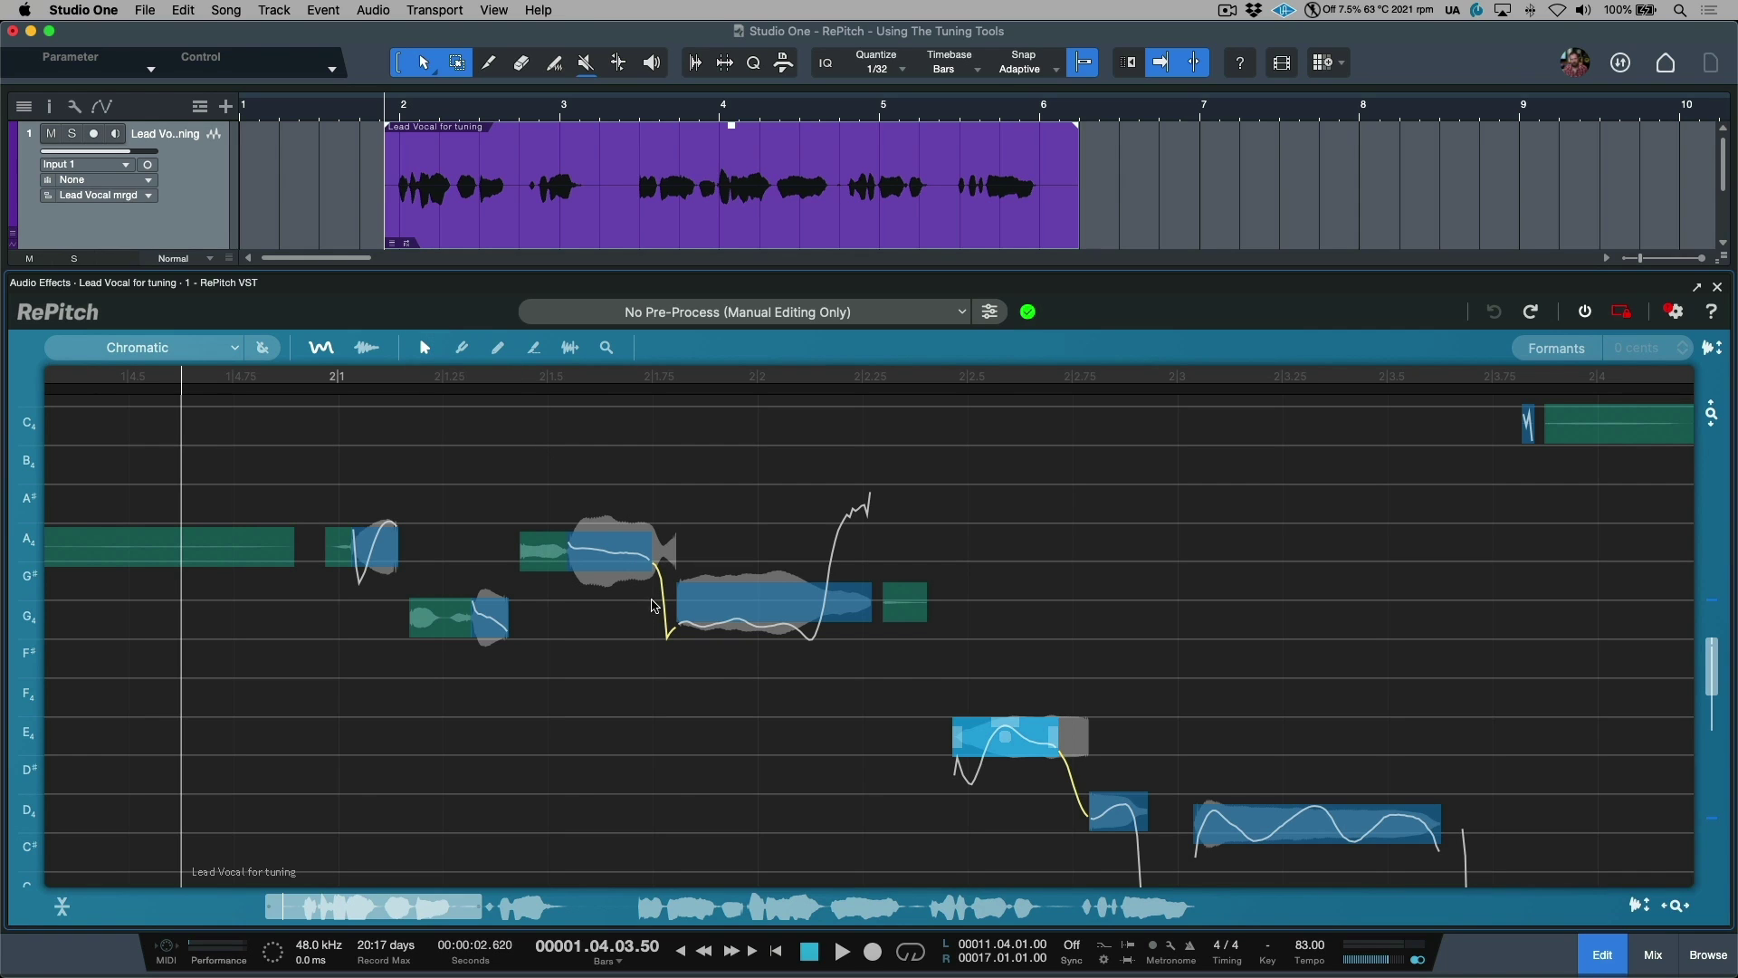
Try shifting the pitch of the A4 note slightly upward and undo the change
{"action": "left_click", "coordinate": [609, 553]}
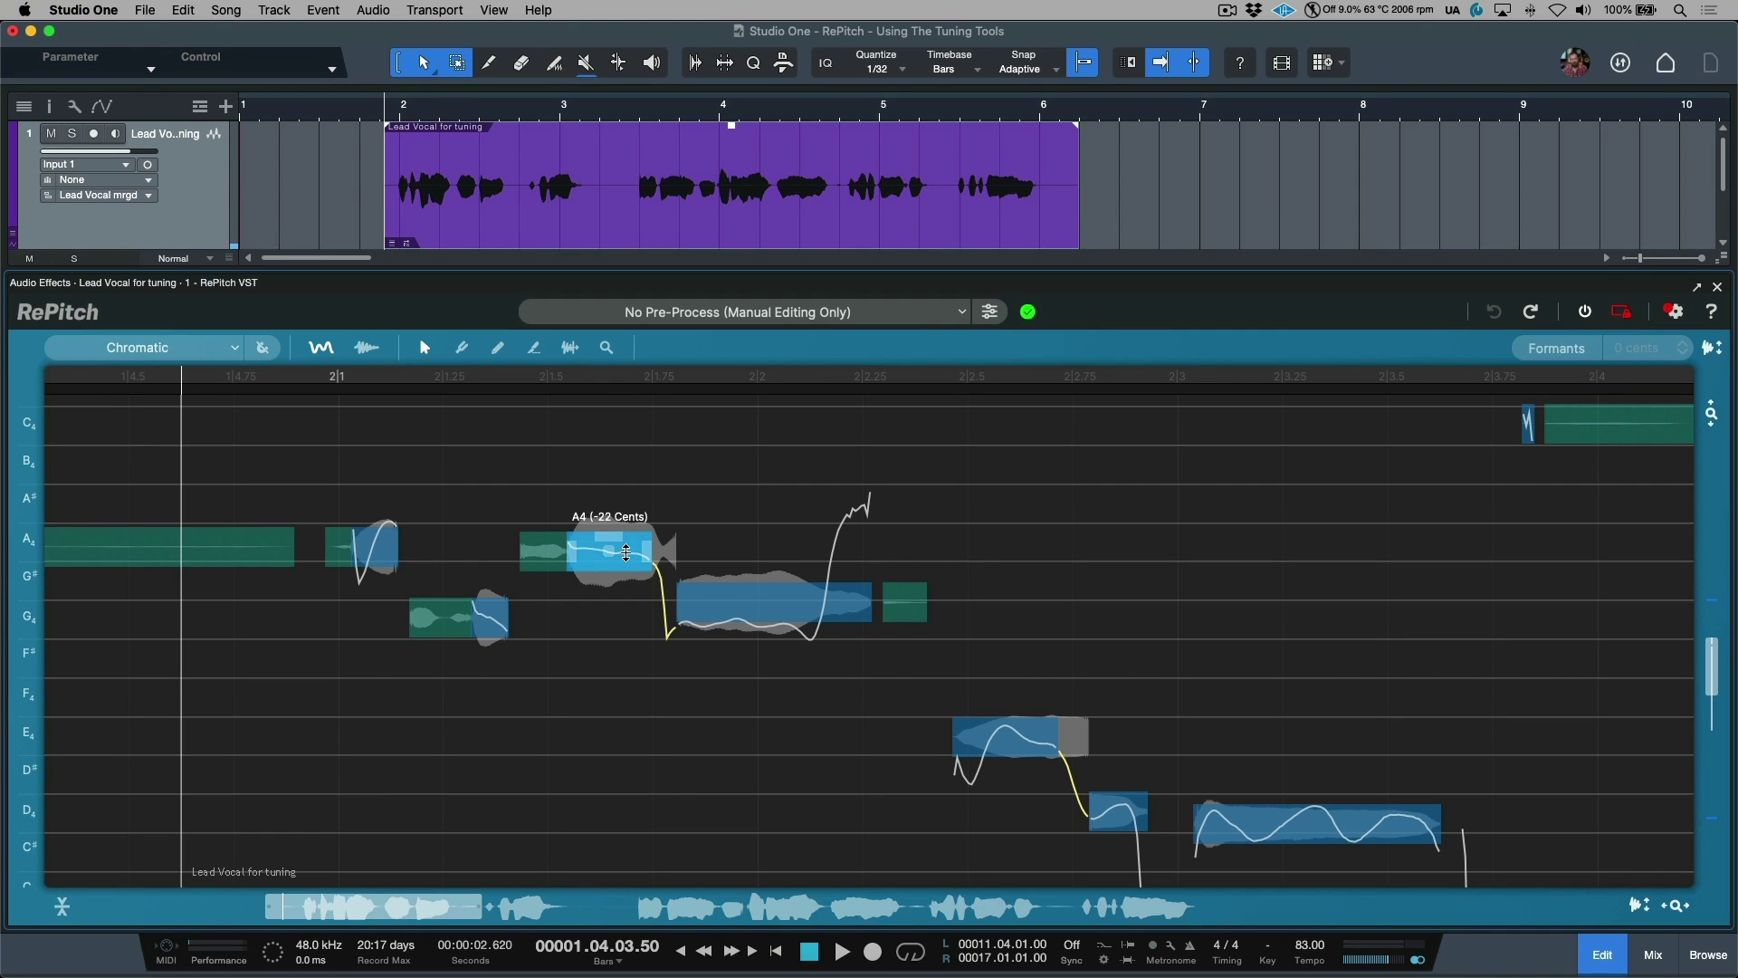
{"action": "mouse_move", "coordinate": [626, 553]}
{"action": "left_mouse_down"}
{"action": "mouse_move", "coordinate": [627, 508]}
{"action": "mouse_move", "coordinate": [627, 540]}
{"action": "left_mouse_up"}
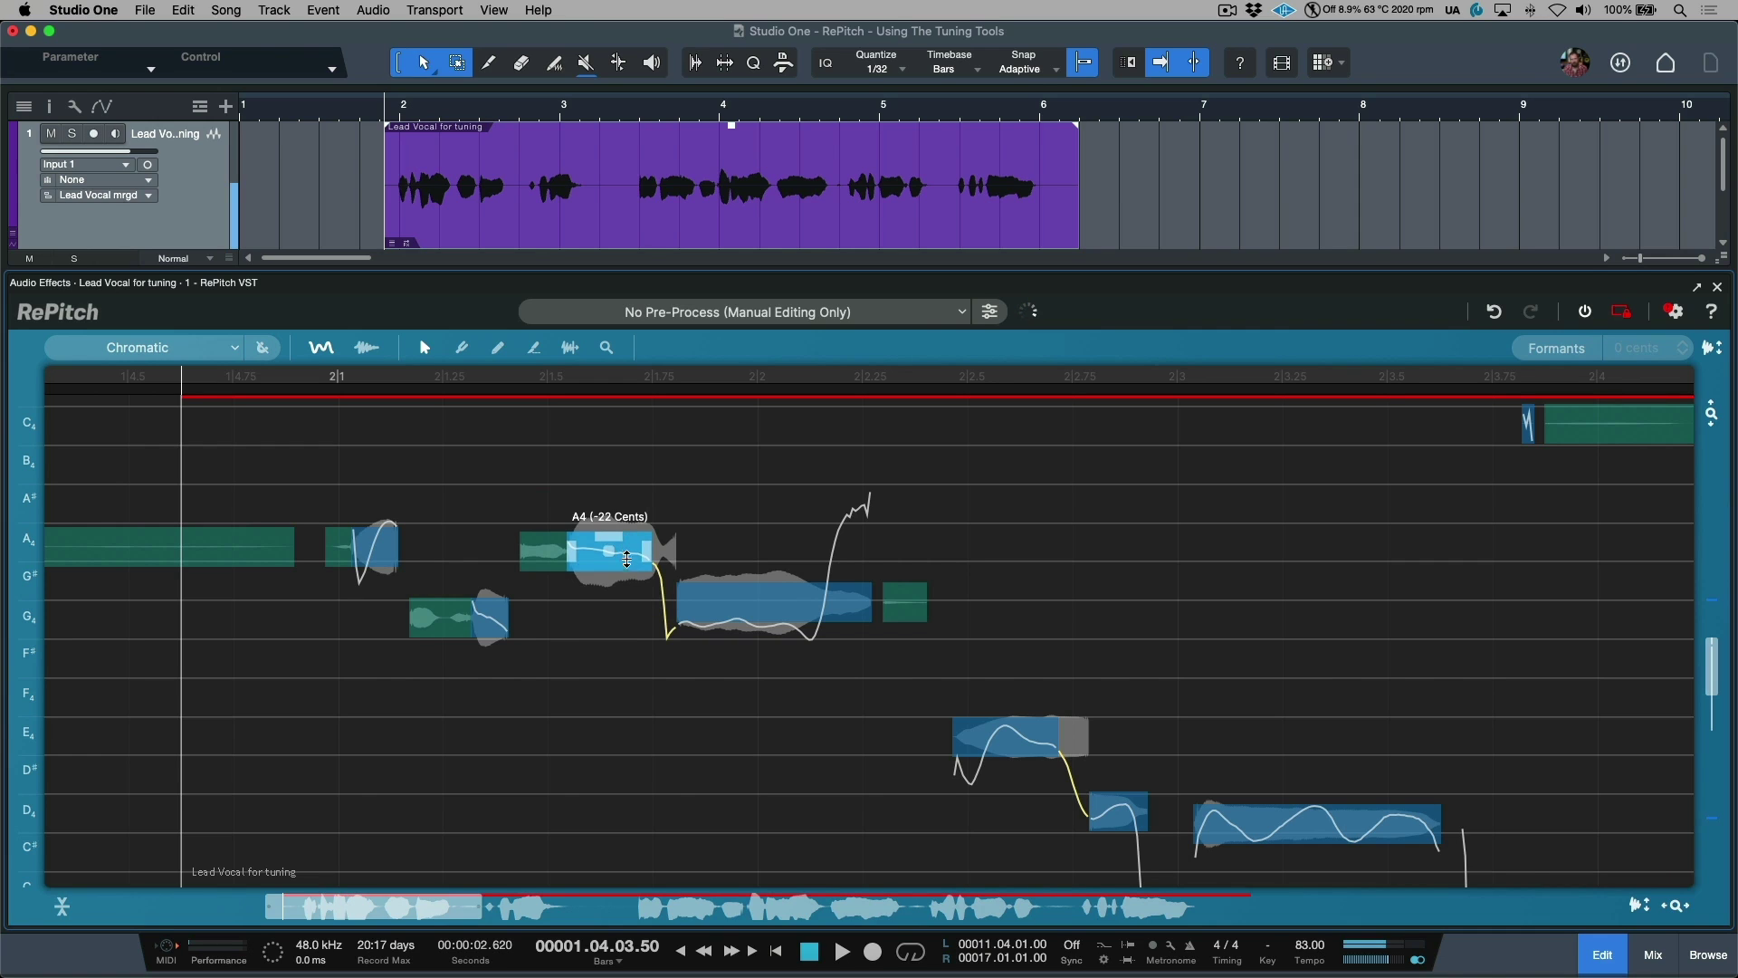
{"action": "key", "text": "super+z"}
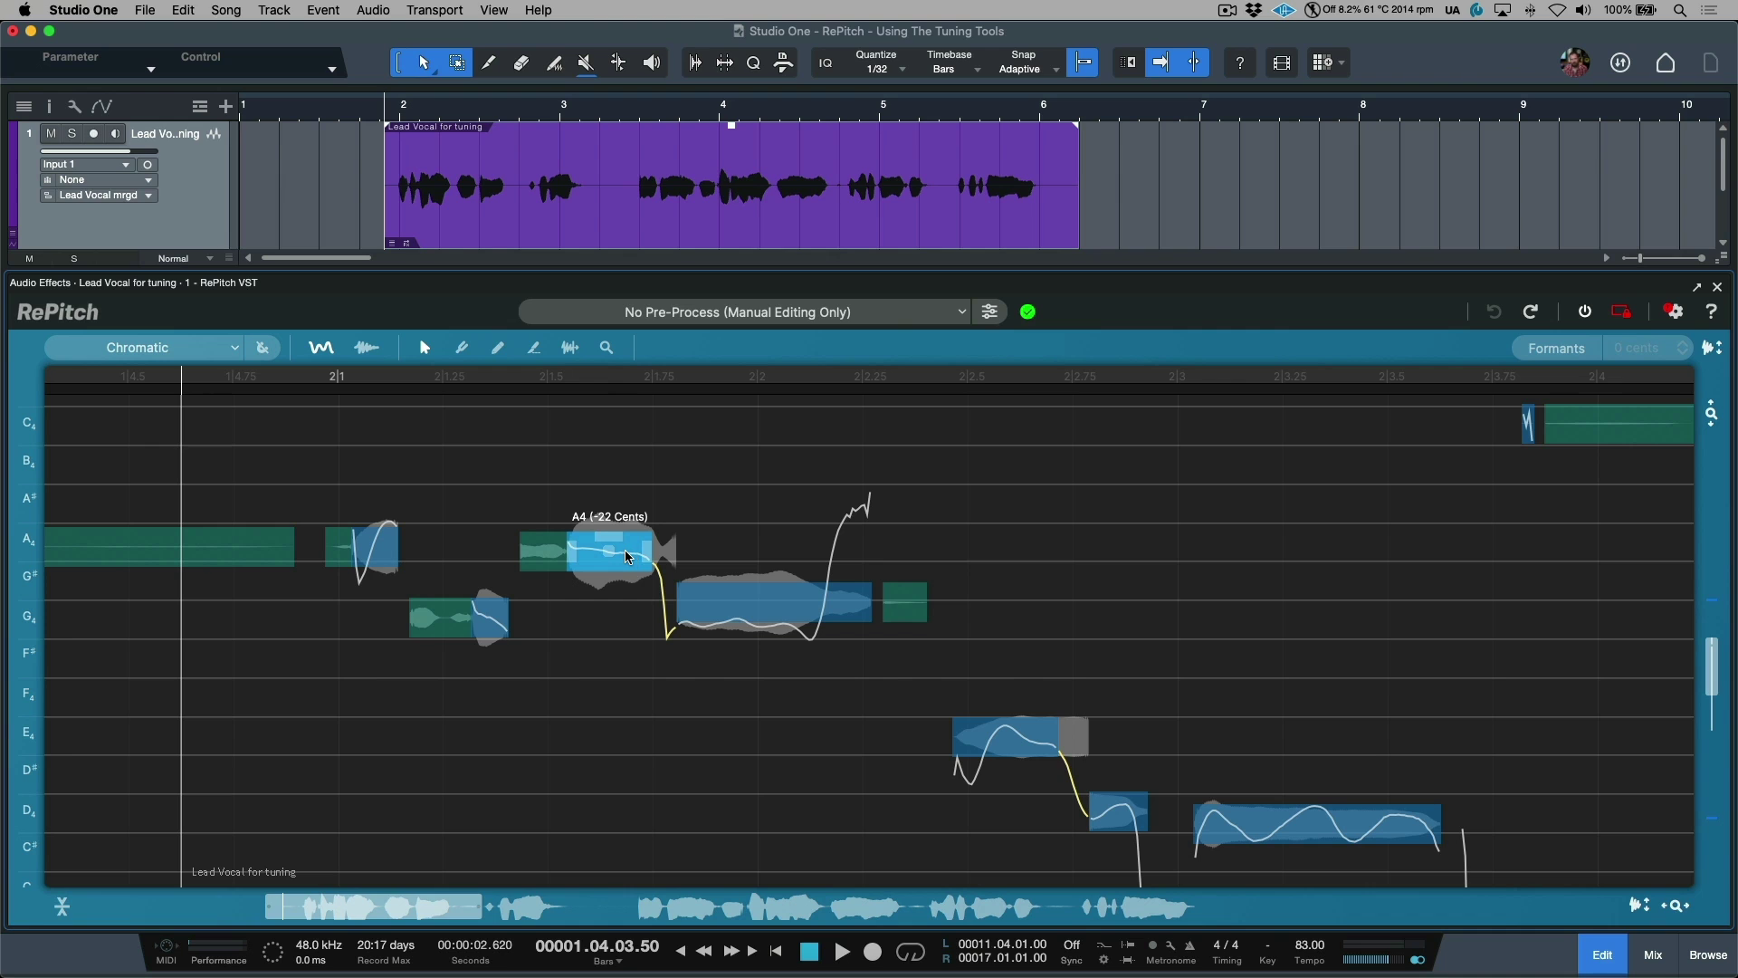
Review the note-dragging options in the plugin settings, then try moving the A4 note down one semitone to G#4, undoing each move
{"action": "left_click", "coordinate": [1676, 313]}
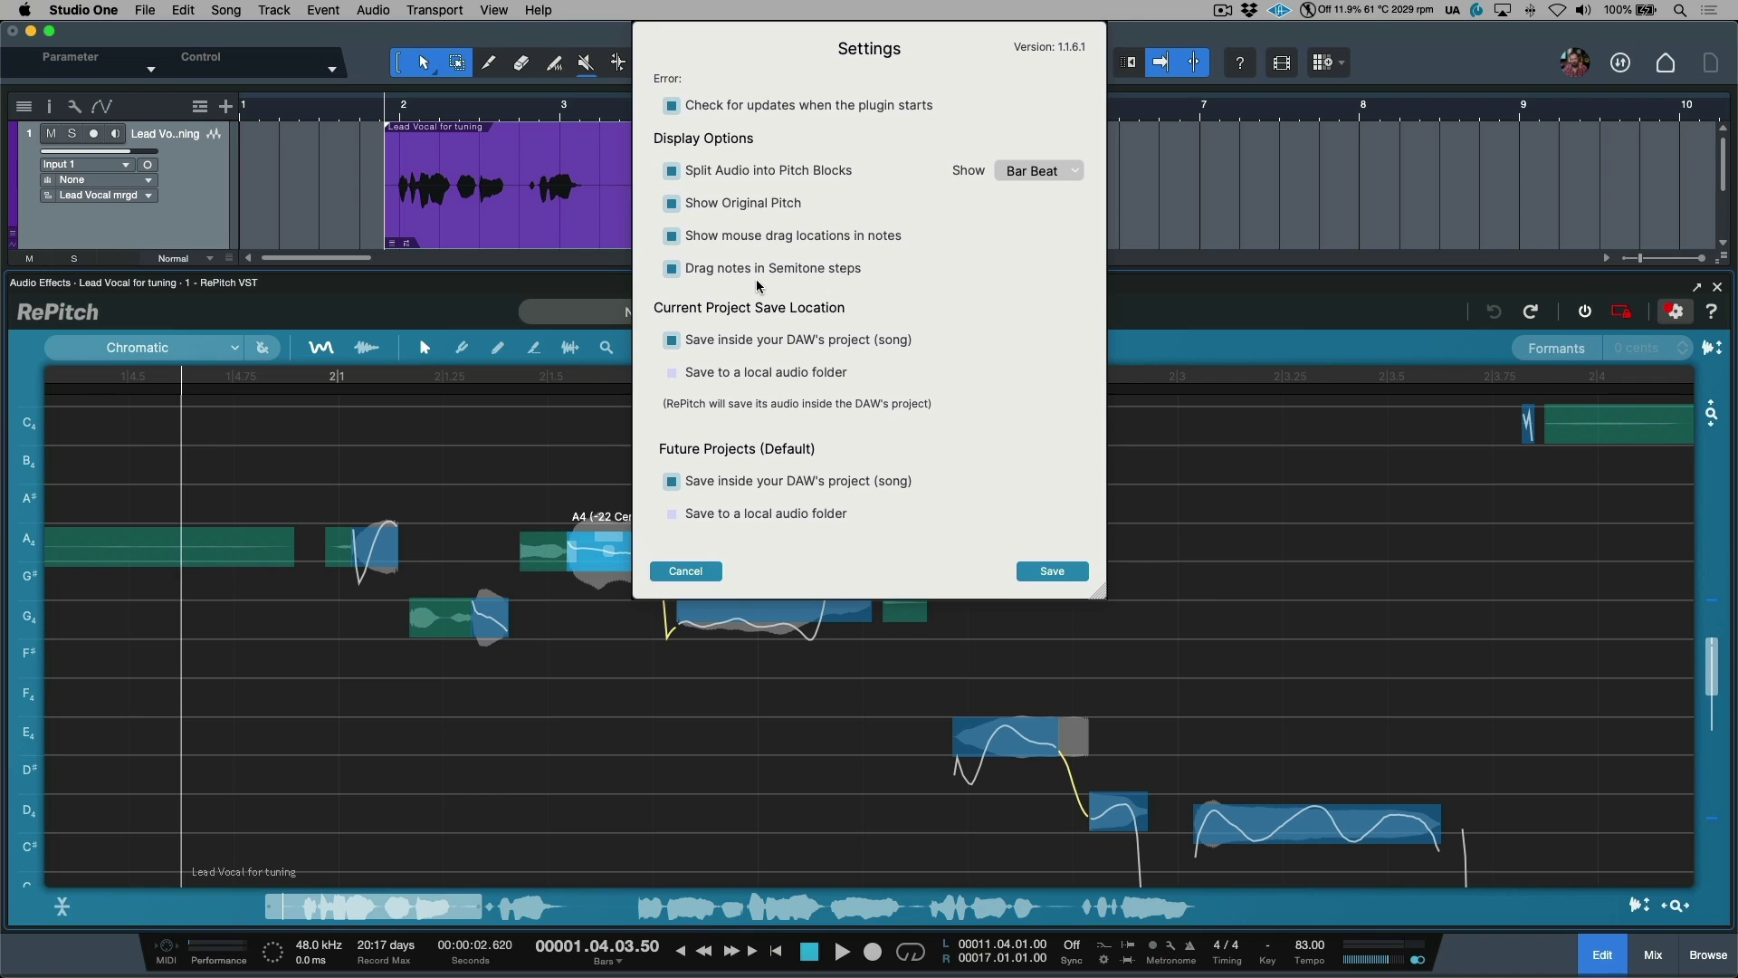
{"action": "left_click", "coordinate": [685, 572]}
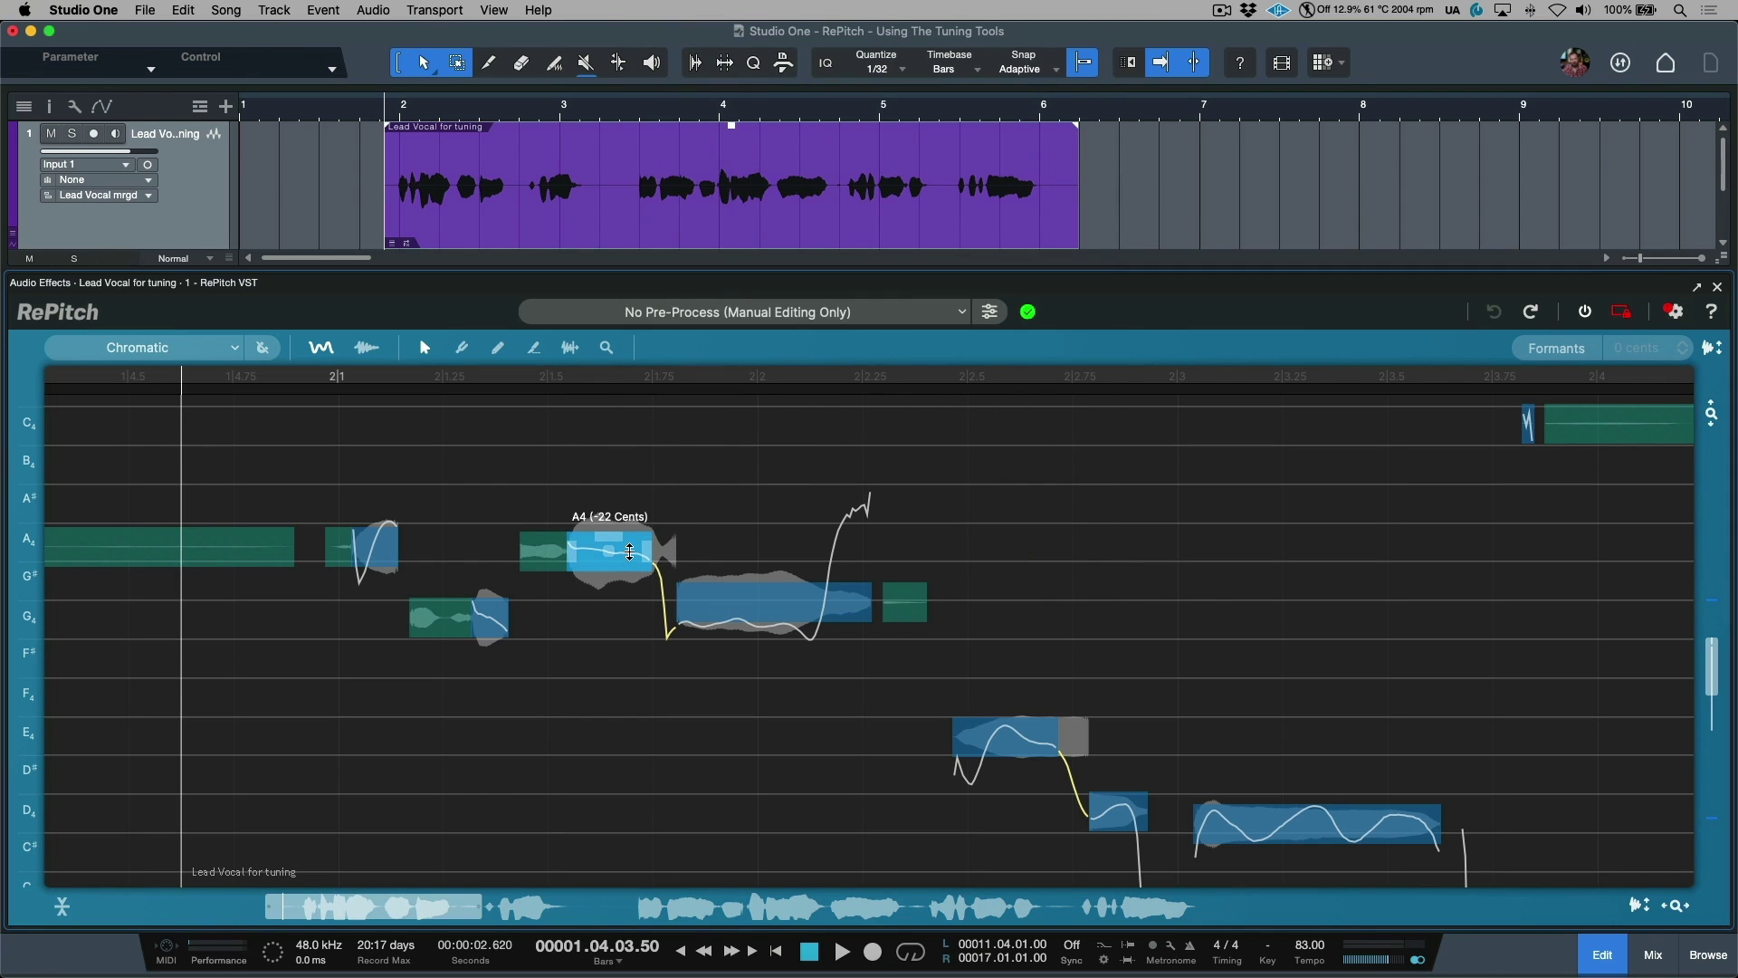
{"action": "left_click_drag", "start_coordinate": [629, 551], "coordinate": [640, 572]}
{"action": "key", "text": "super+z"}
{"action": "left_click_drag", "start_coordinate": [629, 559], "coordinate": [629, 582]}
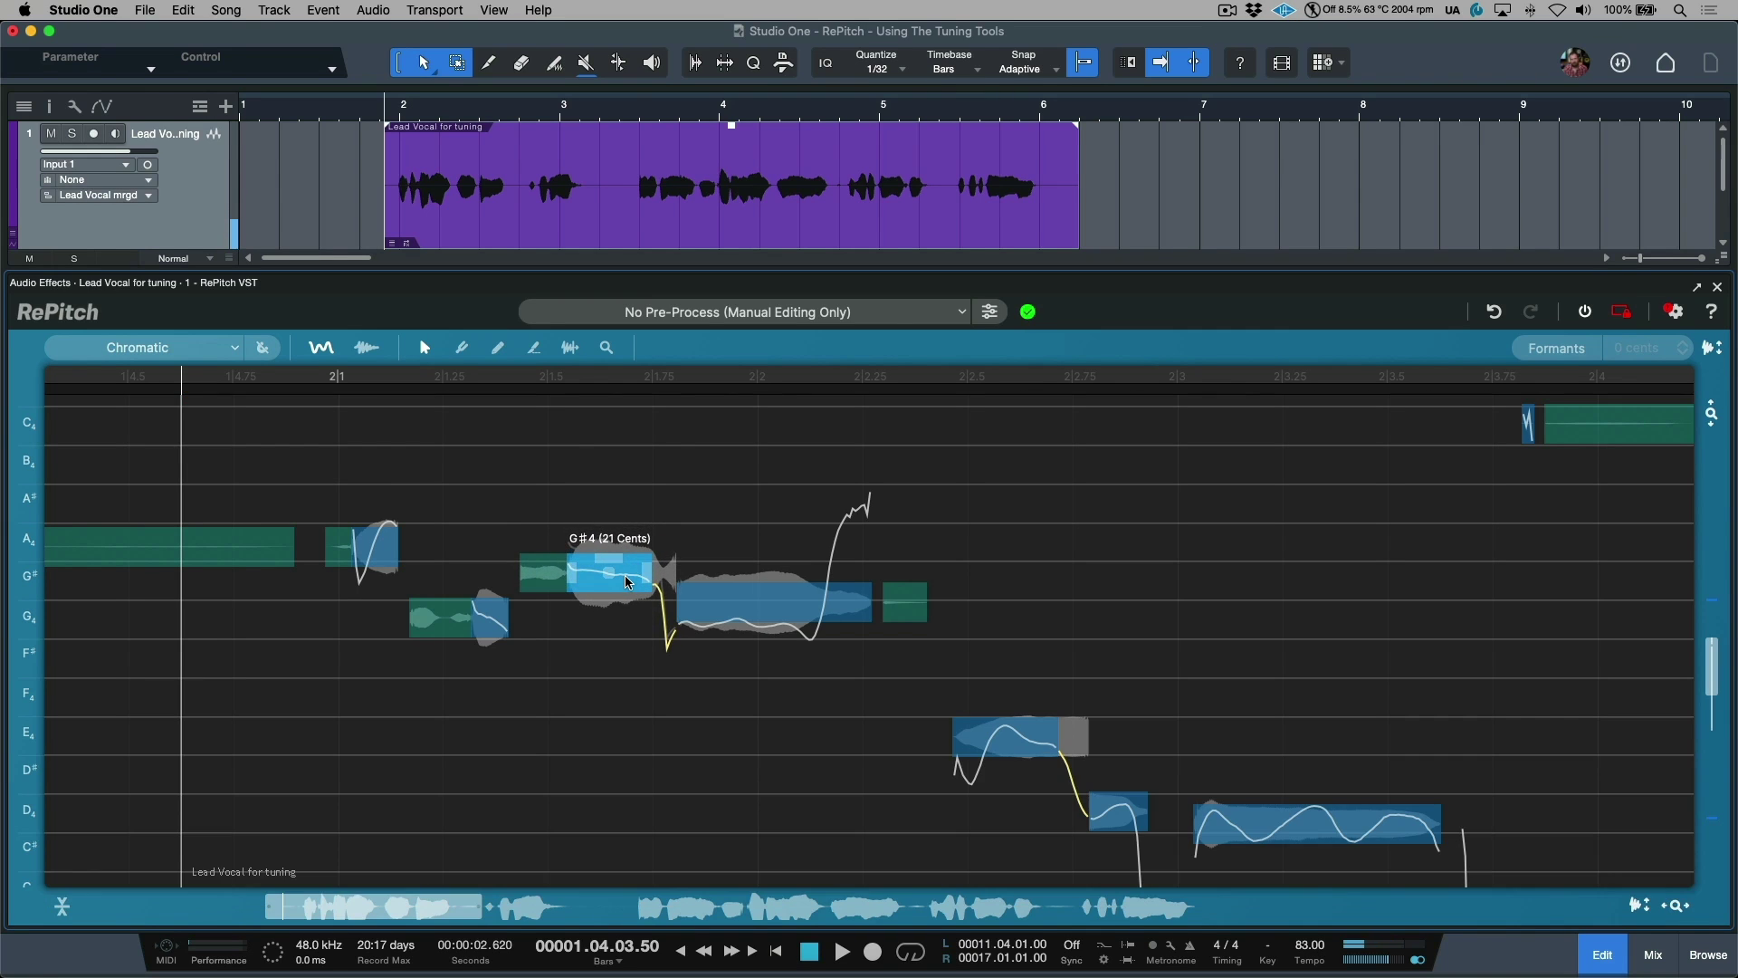
{"action": "key", "text": "super+z"}
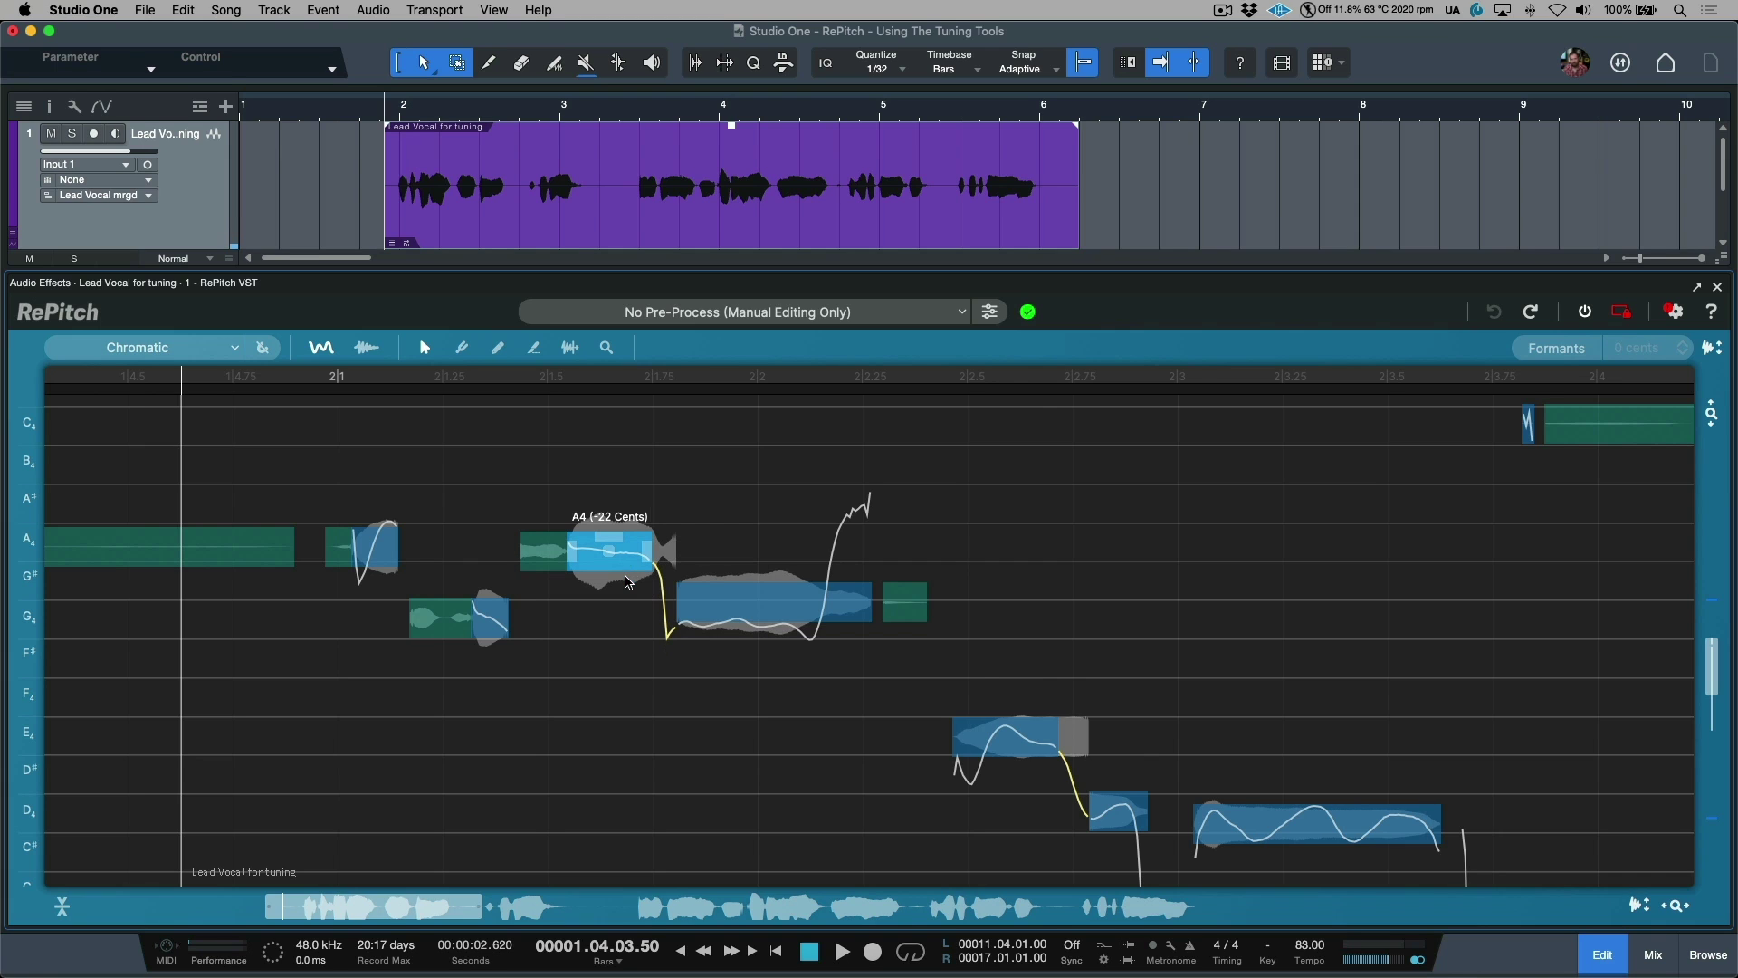
Turn off "Drag notes in Semitone steps" in the plugin settings and save them
{"action": "left_click", "coordinate": [1673, 311]}
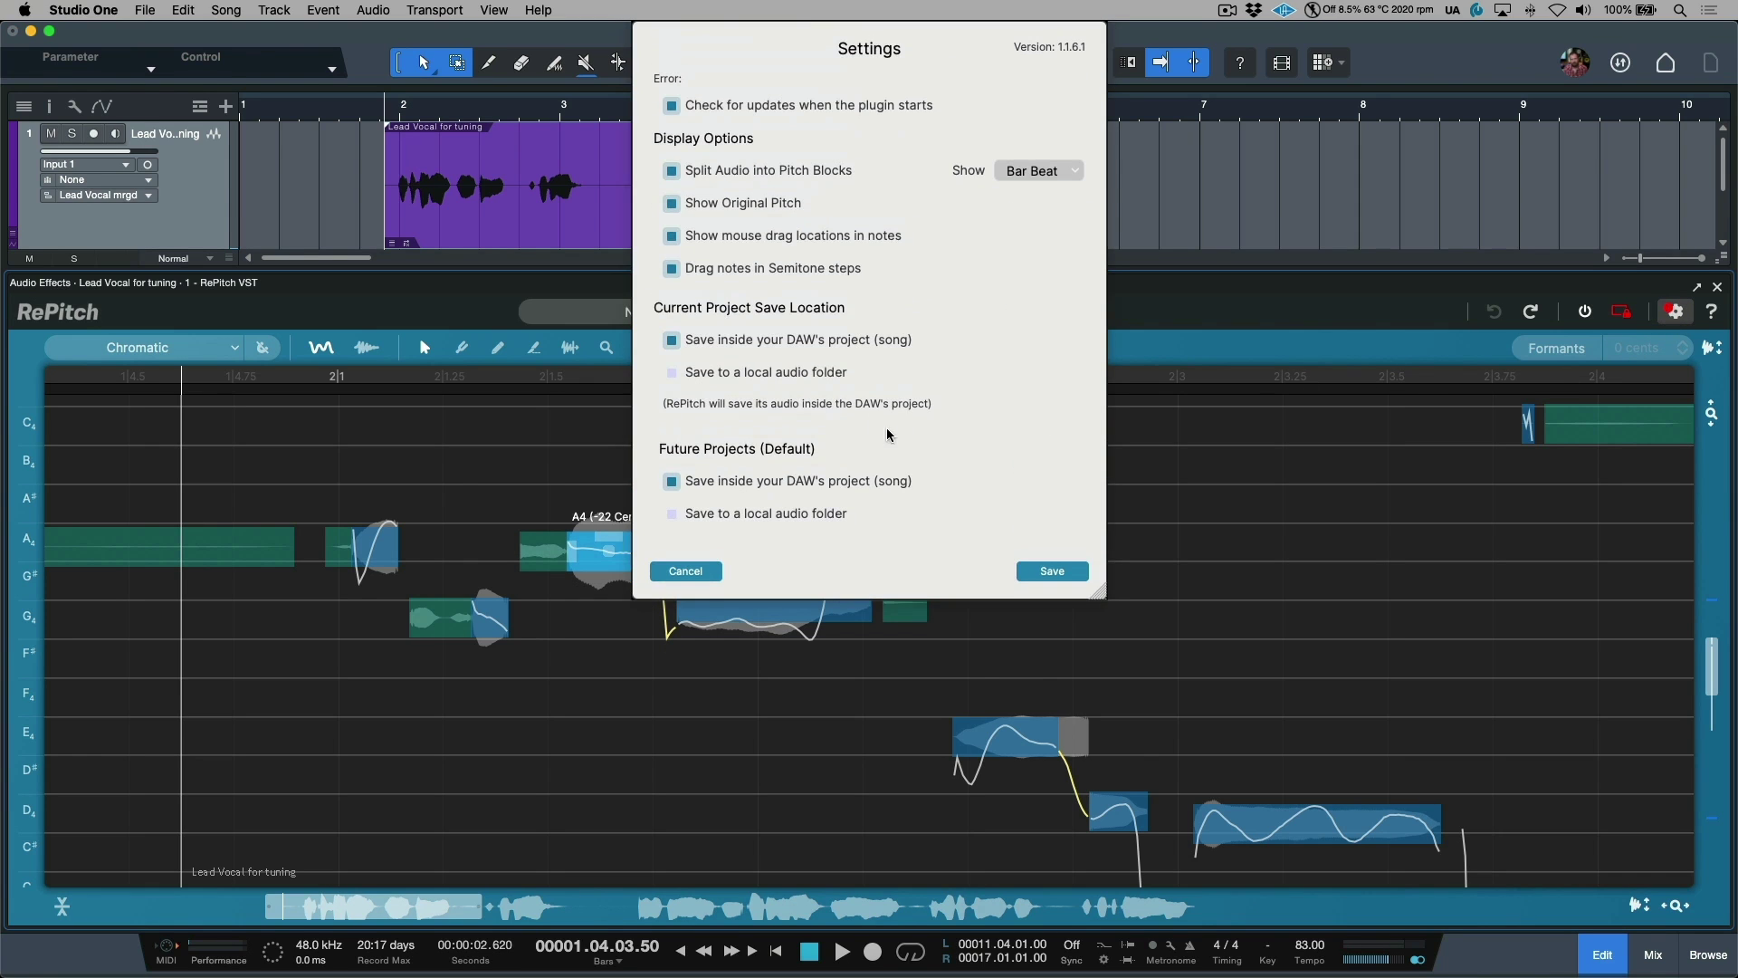
{"action": "left_click", "coordinate": [671, 268]}
{"action": "left_click", "coordinate": [1055, 572]}
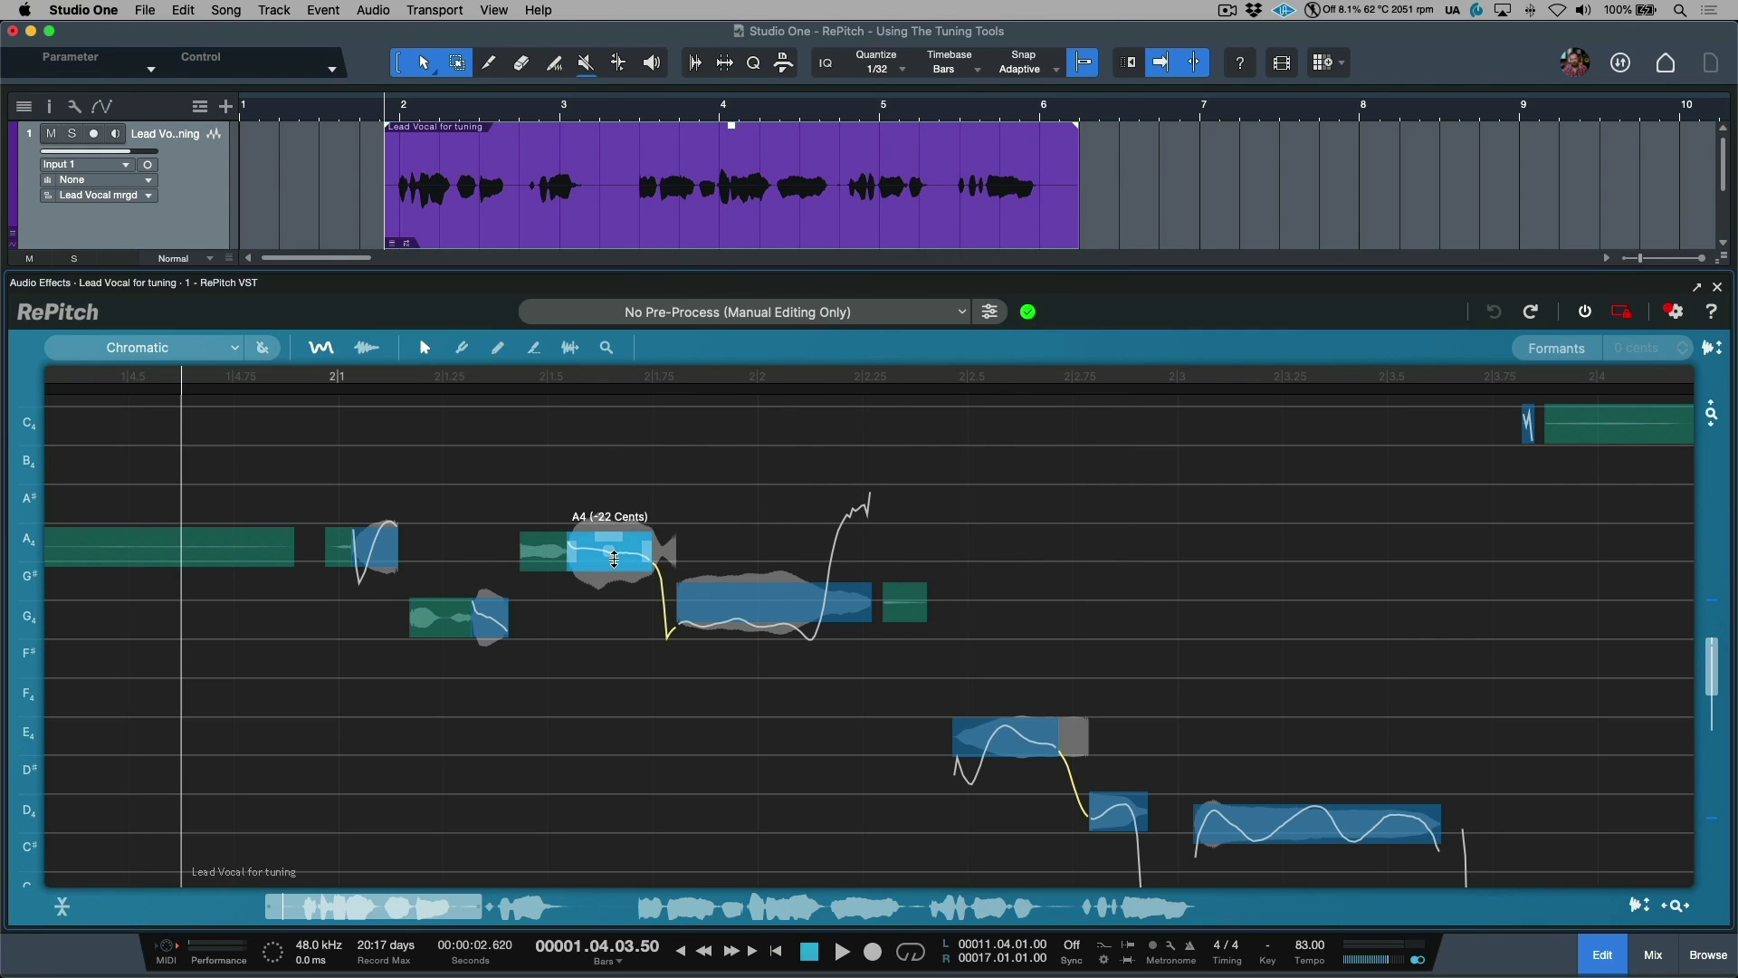
Try freely repitching the A4 note, then exaggerating and flattening its pitch variation, undoing the changes
{"action": "left_click_drag", "start_coordinate": [625, 565], "coordinate": [808, 600]}
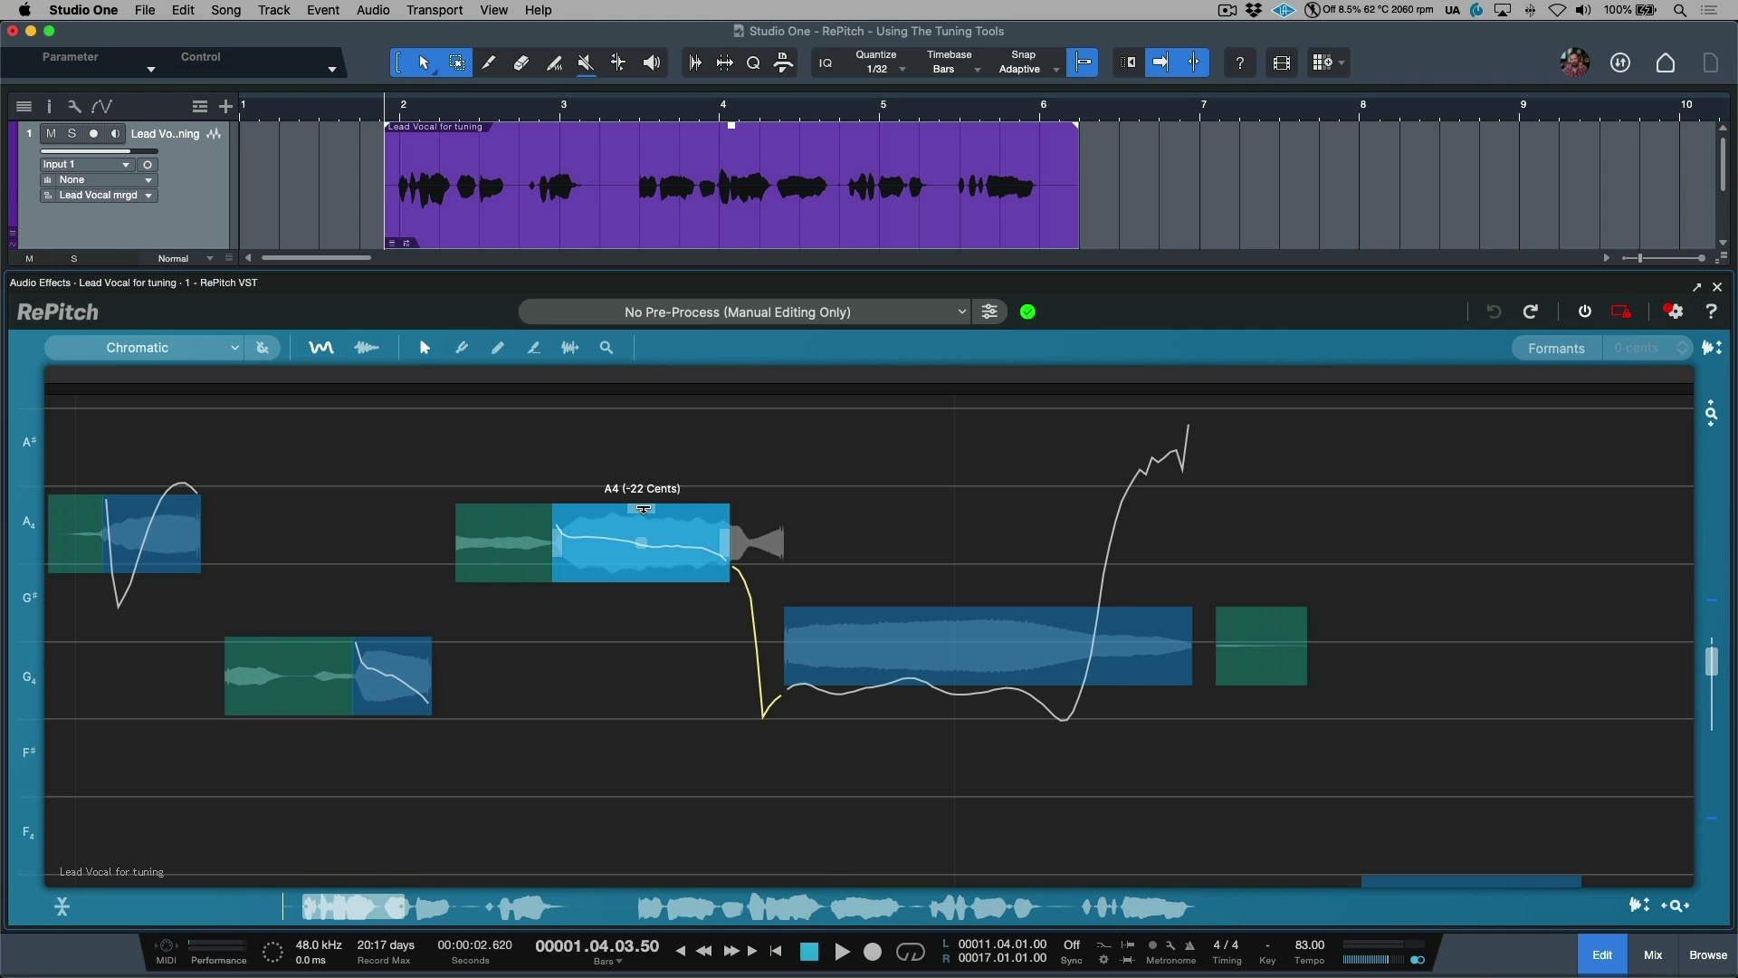
{"action": "left_click_drag", "start_coordinate": [643, 510], "coordinate": [652, 418]}
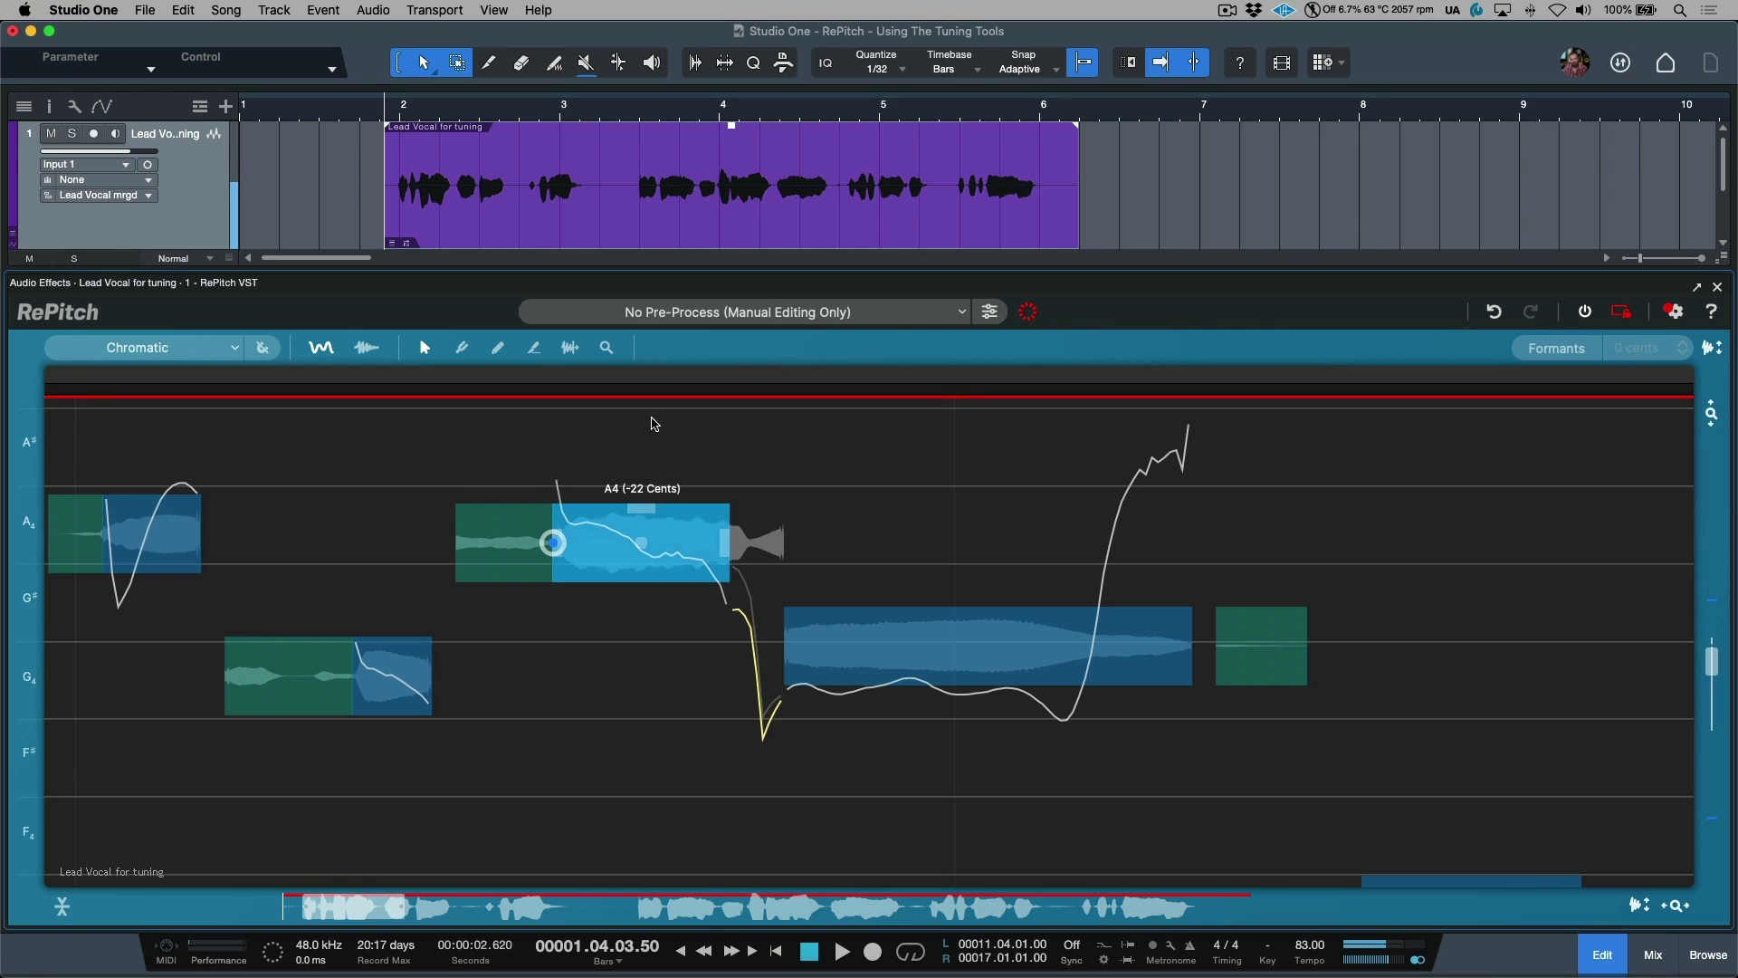
{"action": "key", "text": "super+z"}
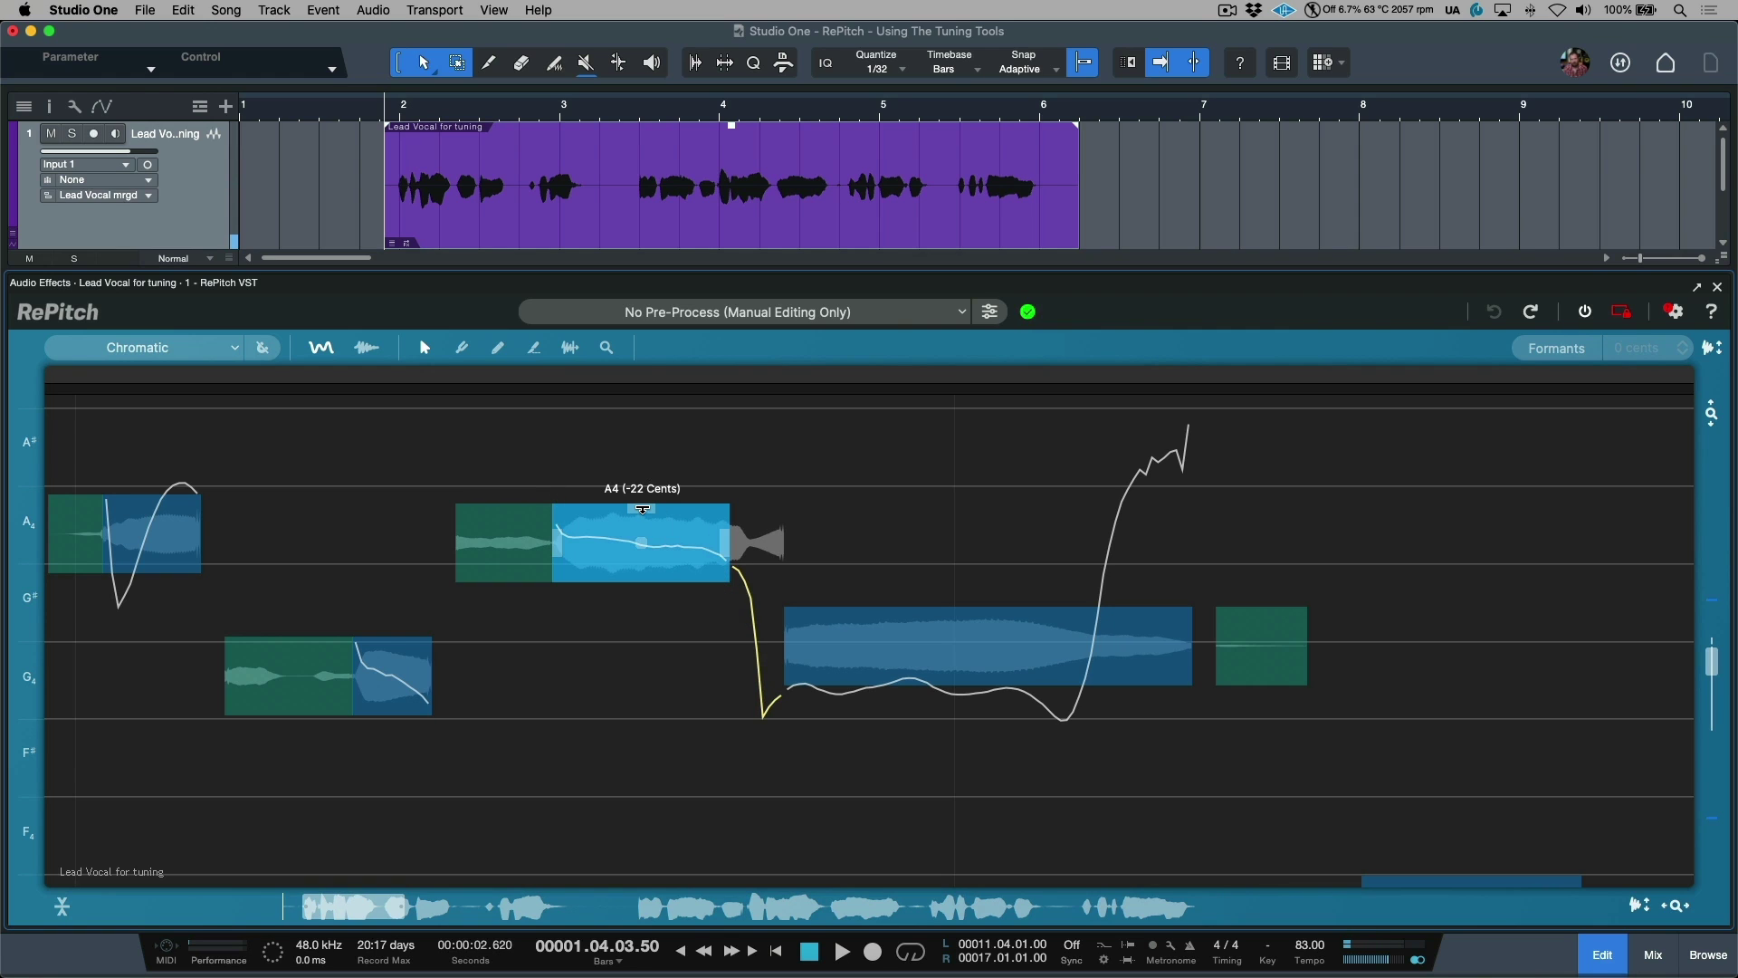
{"action": "left_click_drag", "start_coordinate": [642, 510], "coordinate": [645, 548]}
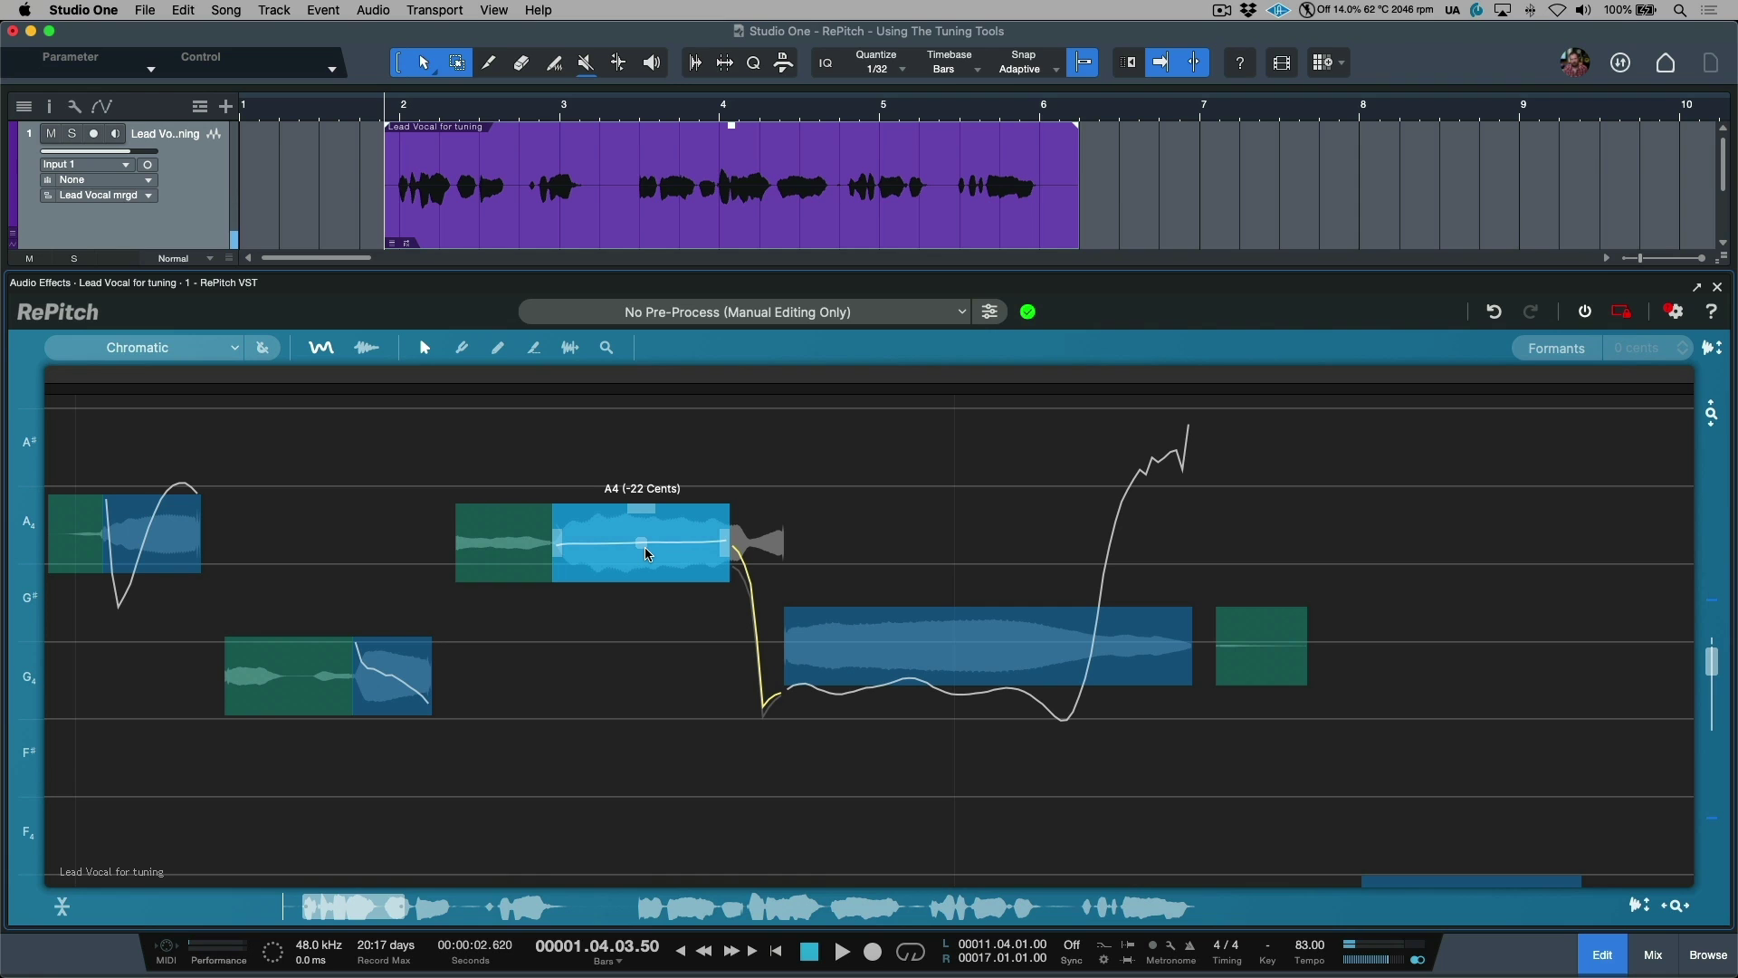
{"action": "key", "text": "super+z"}
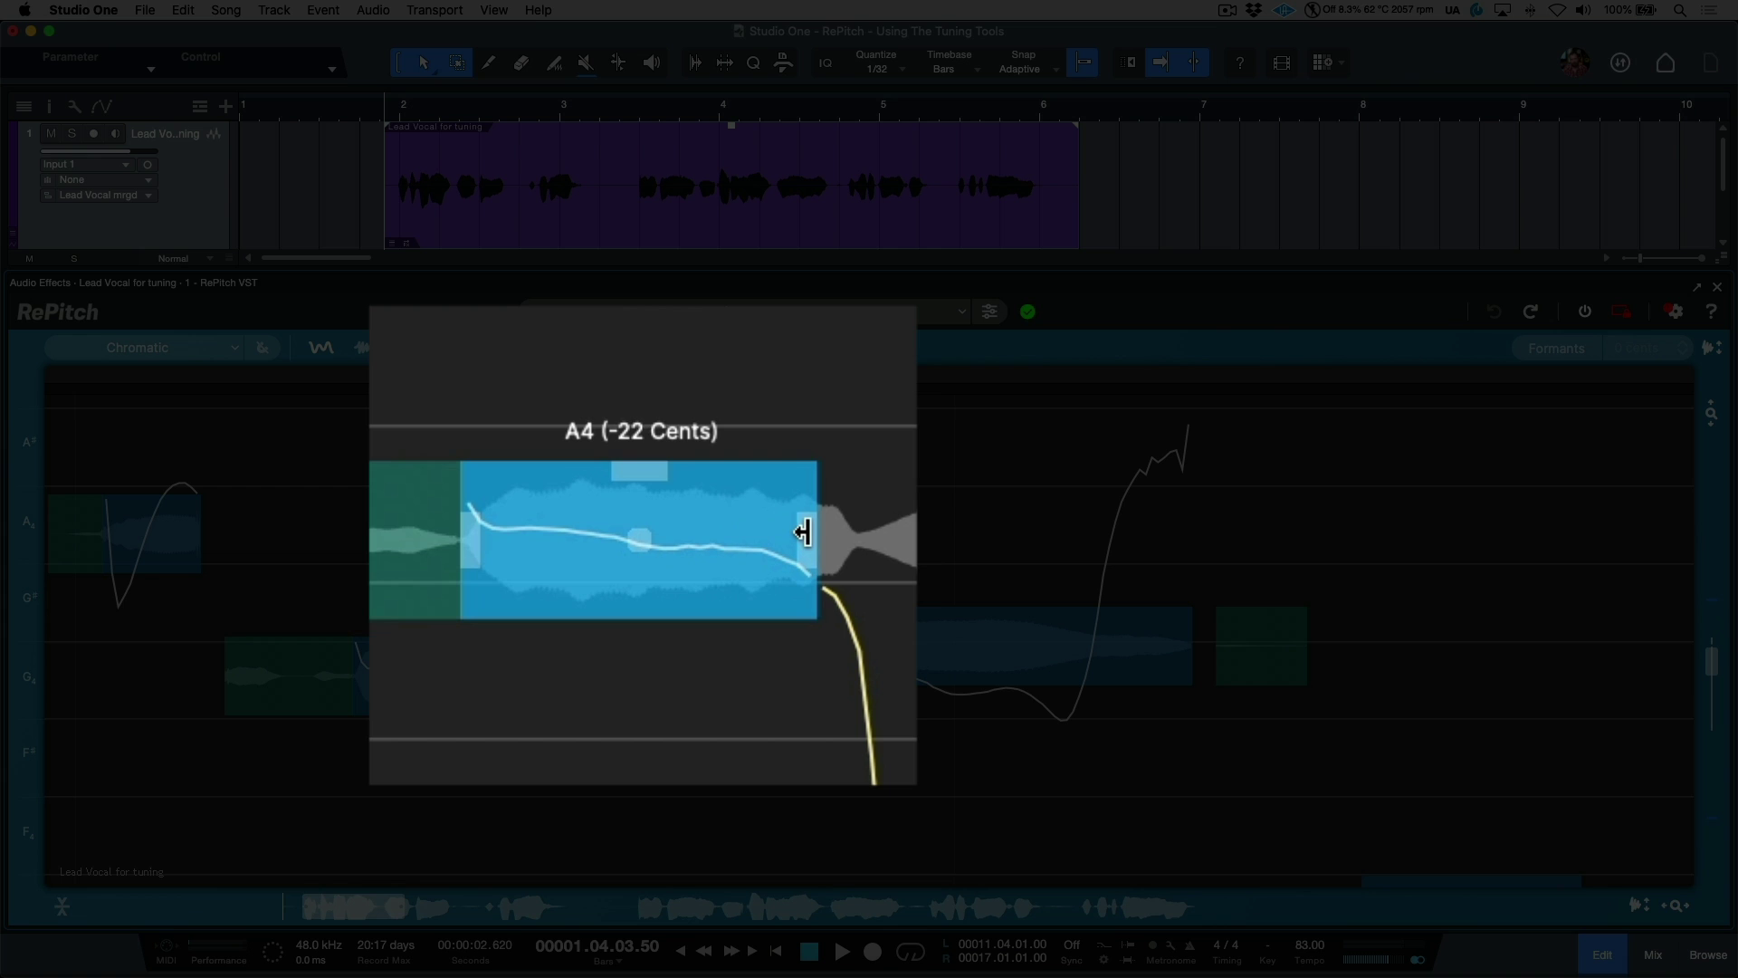
Adjust the pitch at the end of the A4 note and snap the note to A4 at 0 cents
{"action": "left_click_drag", "start_coordinate": [803, 532], "coordinate": [808, 486]}
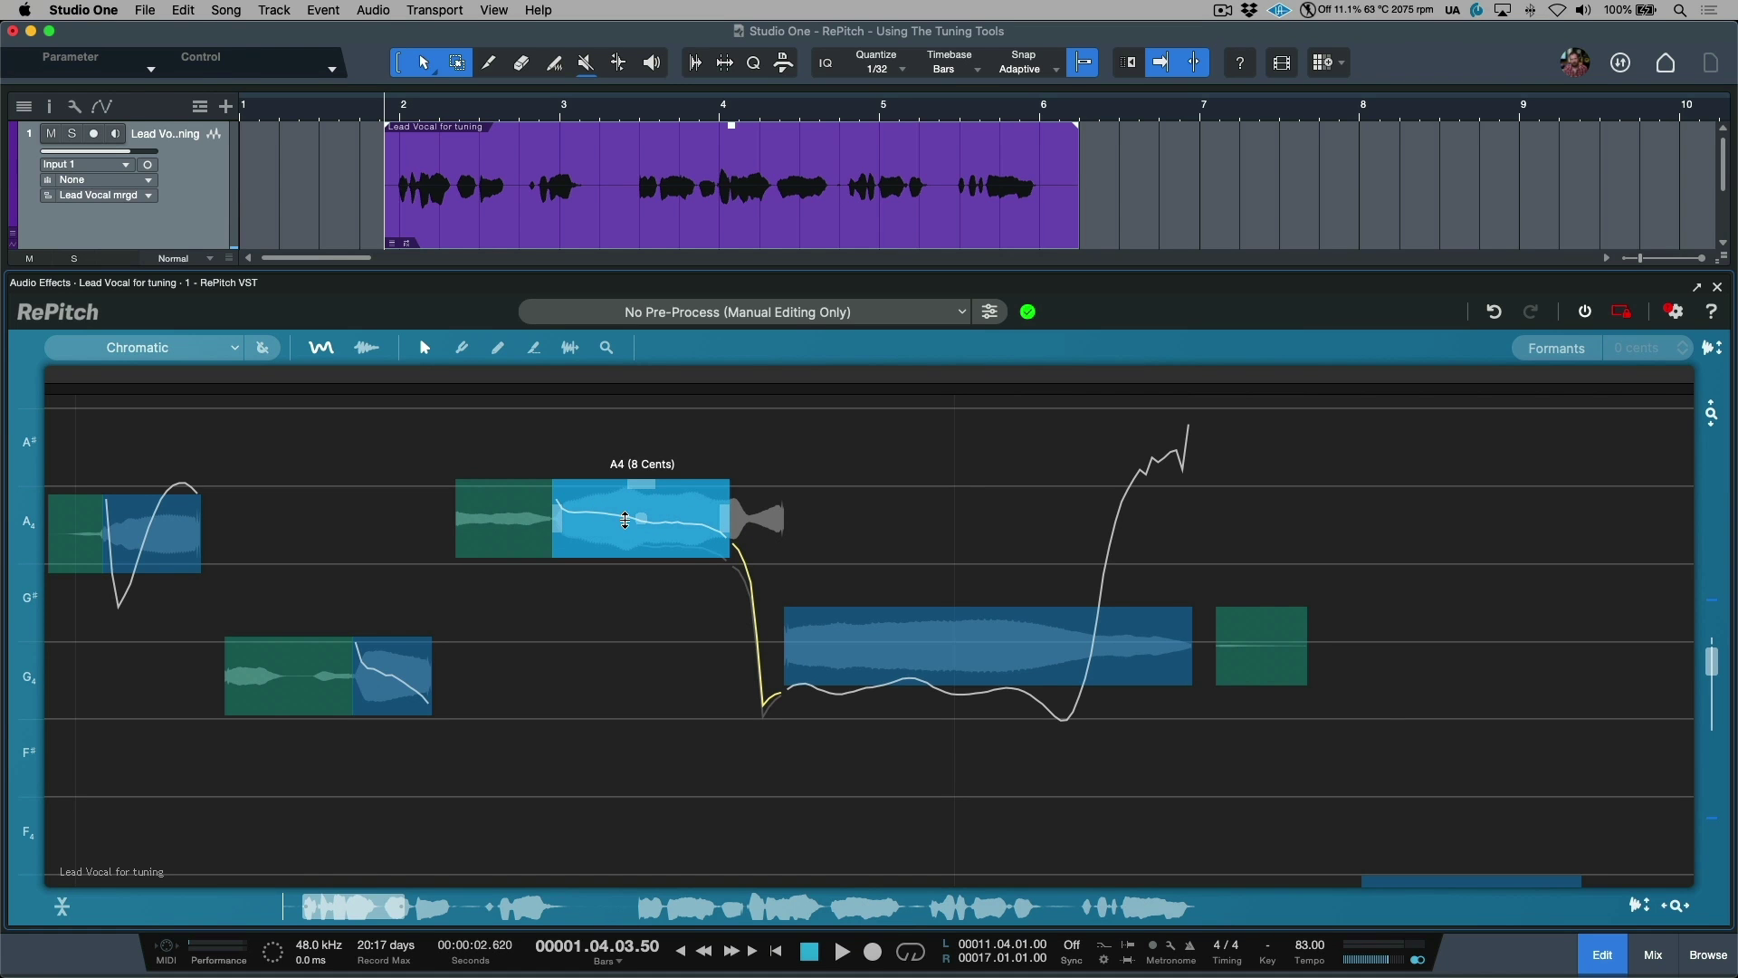
{"action": "double_click", "coordinate": [604, 521]}
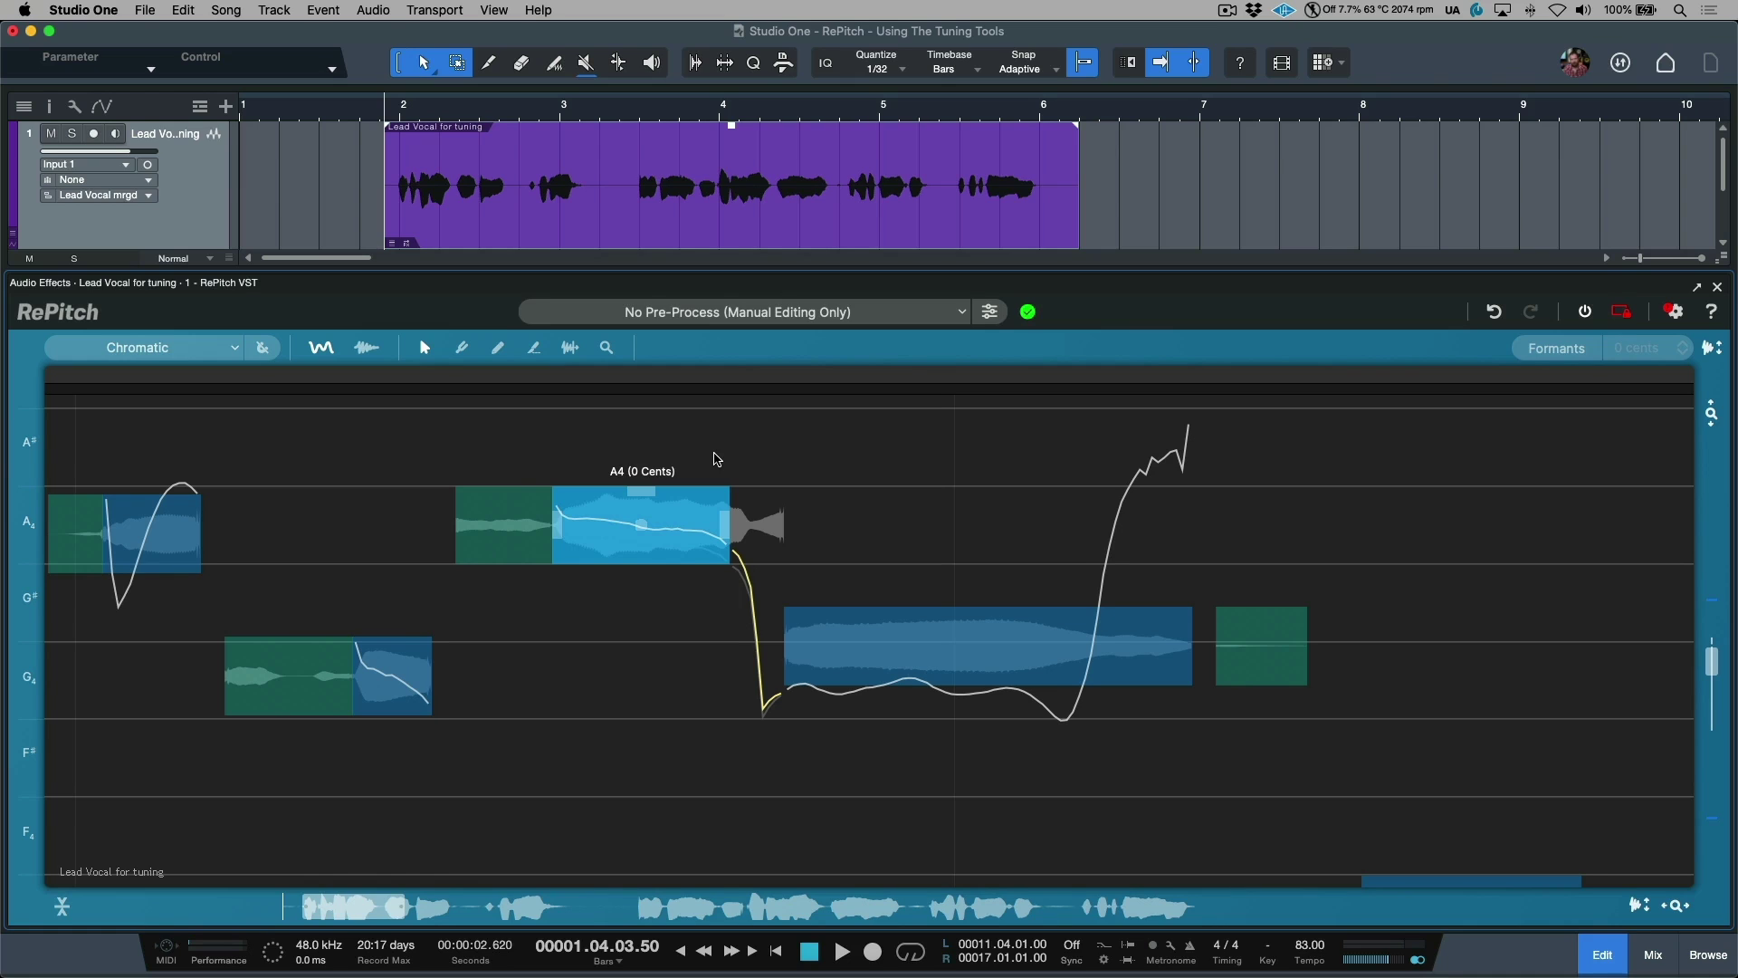
{"action": "scroll", "coordinate": [711, 458], "scroll_direction": "left", "scroll_amount": 1}
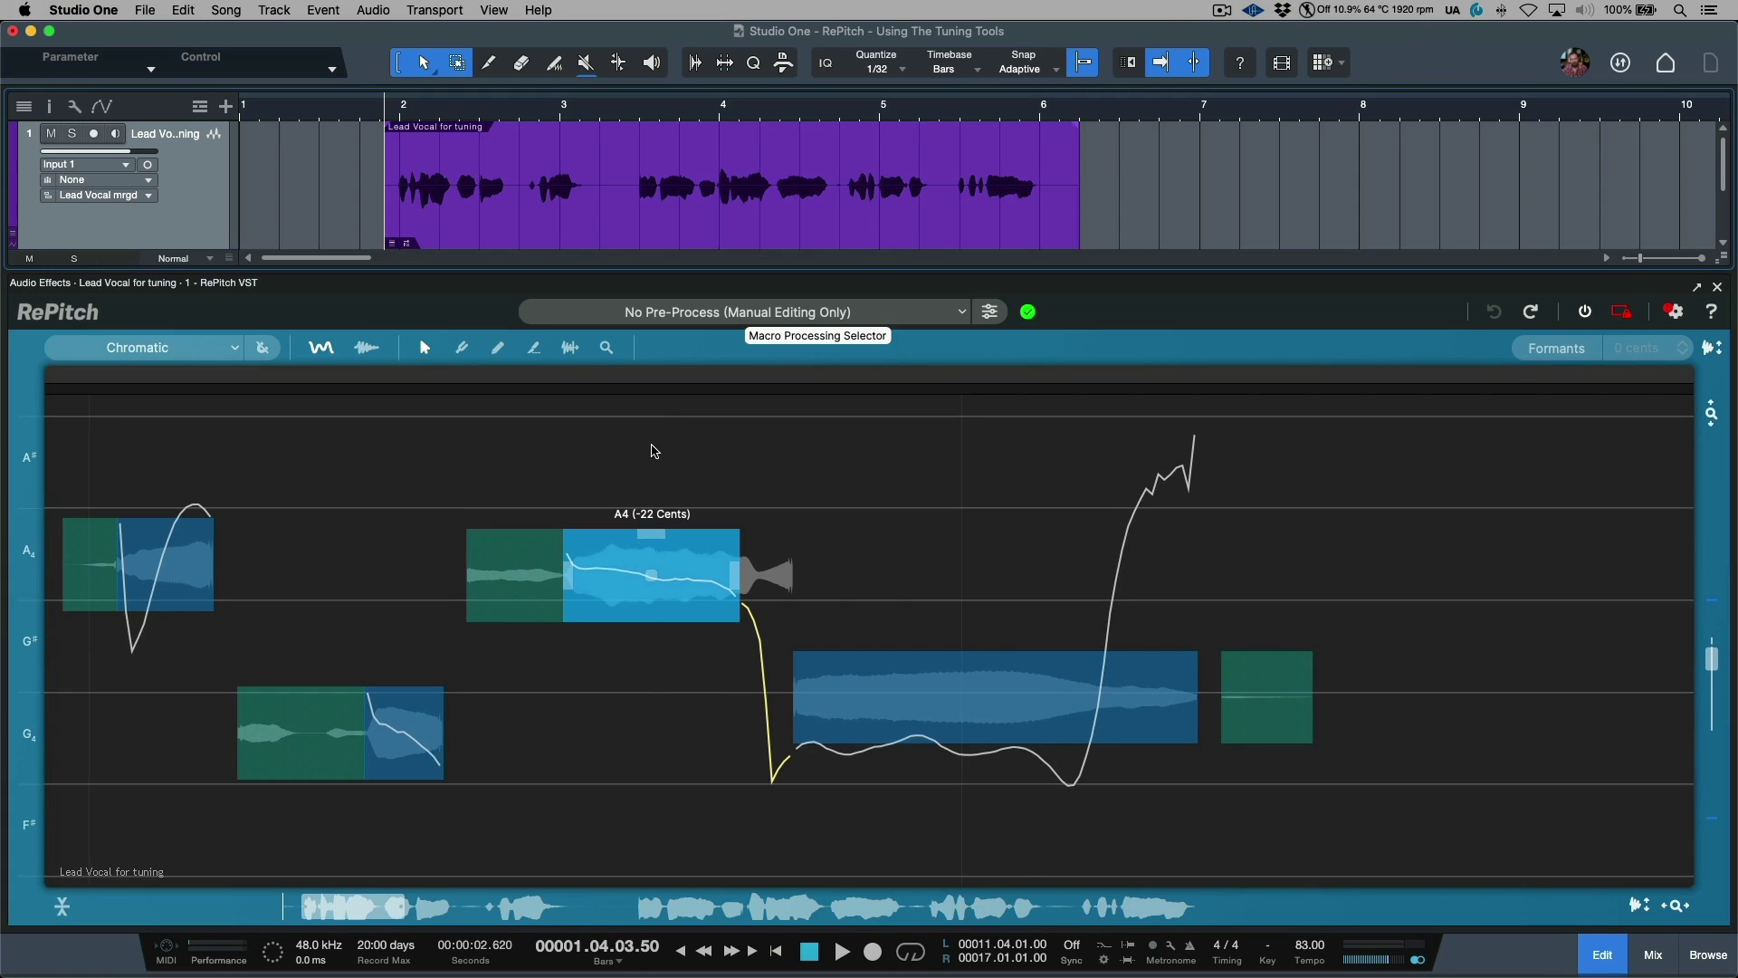
Select the long G4 note and adjust its pitch drift from its start, undoing the trial adjustment at its end
{"action": "left_click_drag", "start_coordinate": [650, 450], "coordinate": [1011, 864]}
{"action": "mouse_move", "coordinate": [1040, 708]}
{"action": "left_mouse_down"}
{"action": "mouse_move", "coordinate": [1044, 684]}
{"action": "mouse_move", "coordinate": [1039, 715]}
{"action": "left_mouse_up"}
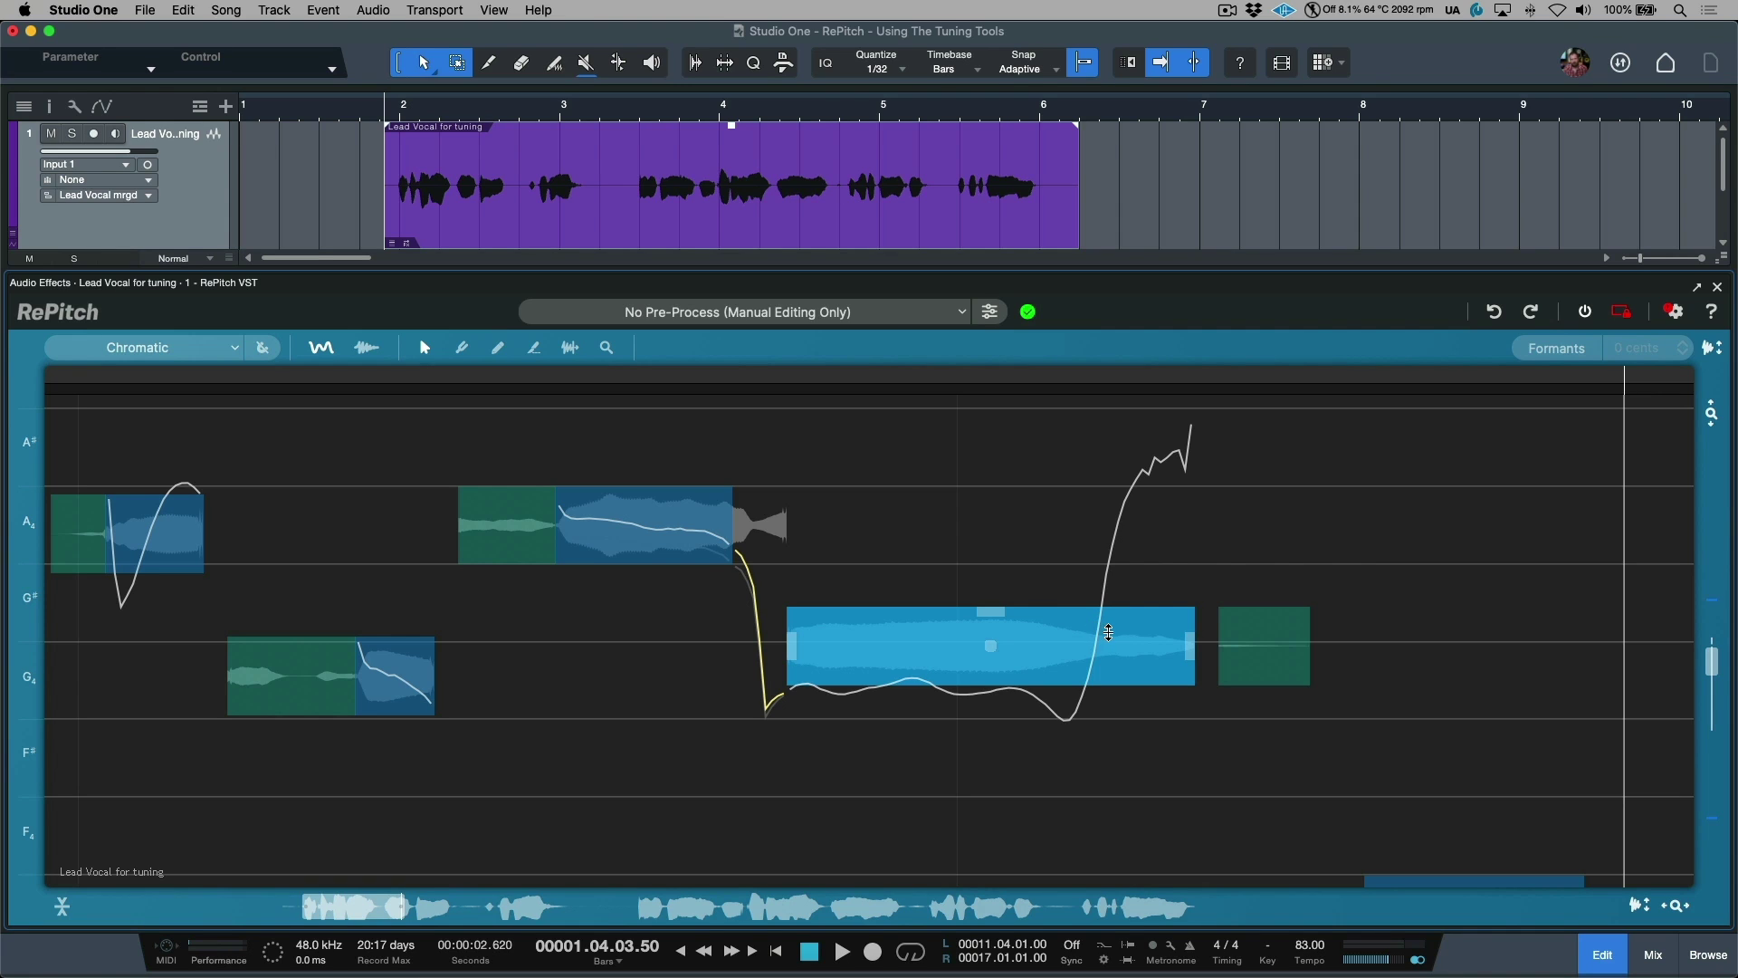
{"action": "left_click", "coordinate": [1124, 659]}
{"action": "left_click_drag", "start_coordinate": [1190, 645], "coordinate": [1141, 645]}
{"action": "key", "text": "super+z"}
{"action": "left_click_drag", "start_coordinate": [795, 645], "coordinate": [839, 647]}
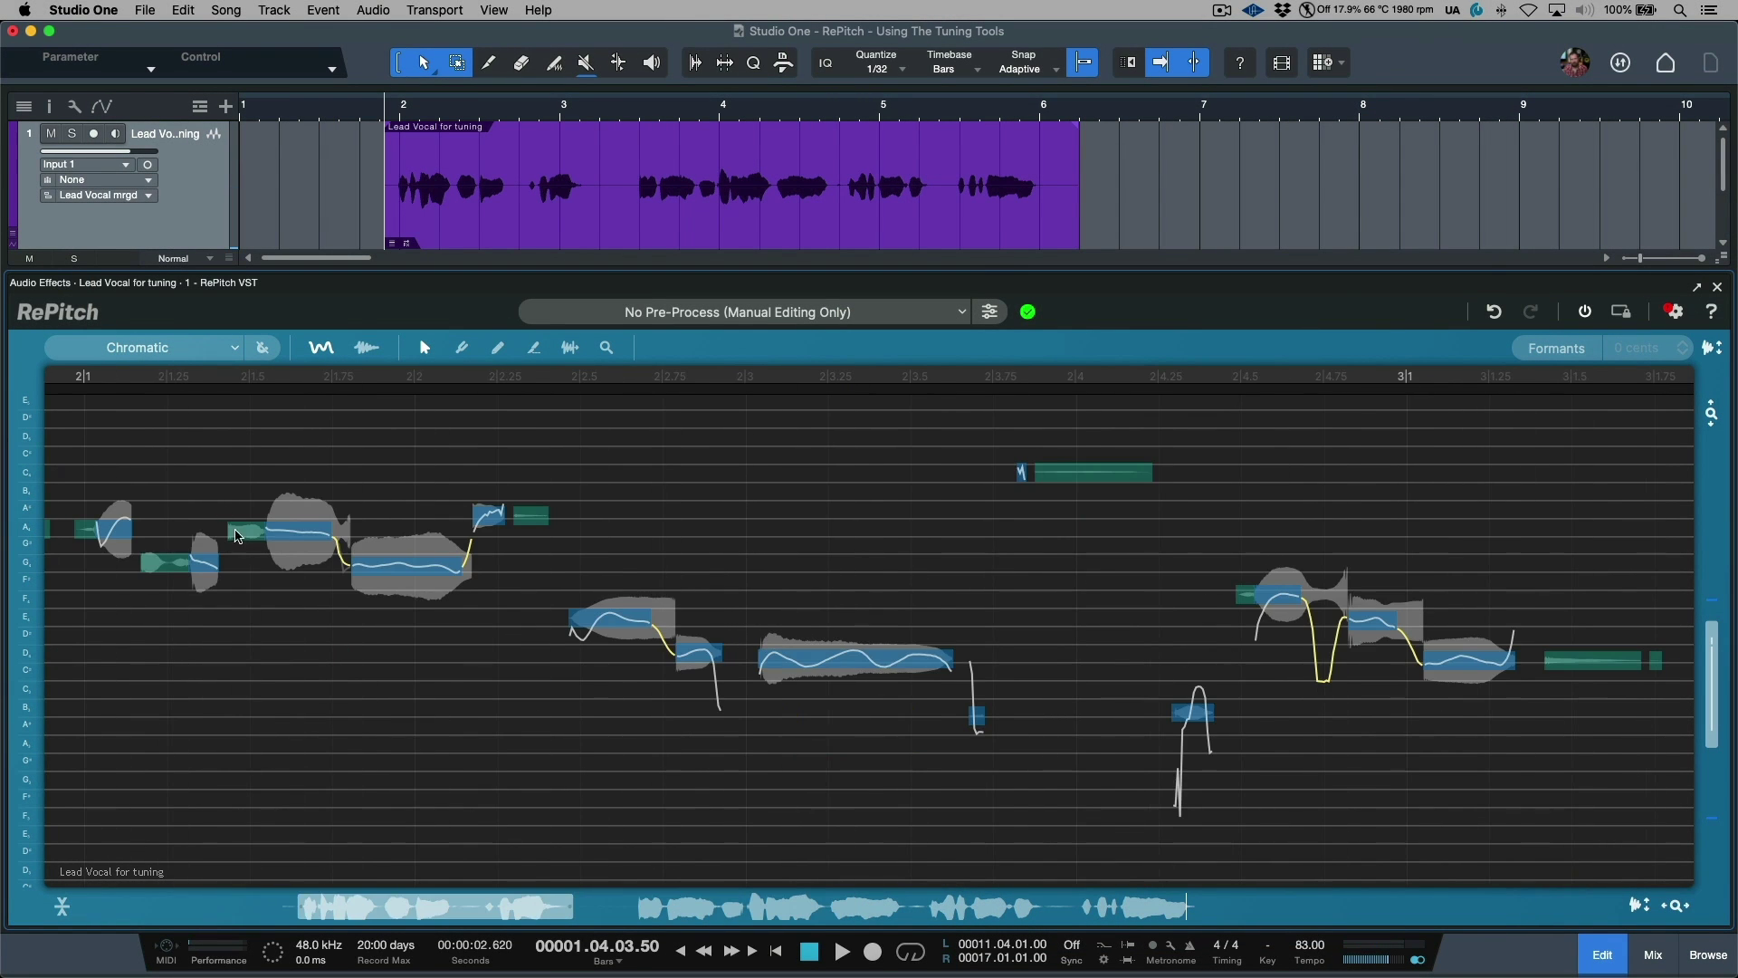
Snap the short G4 note and the A4 note after it to exact pitch, then level the A4 note's pitch drift
{"action": "scroll", "coordinate": [234, 532], "scroll_direction": "up", "scroll_amount": 8}
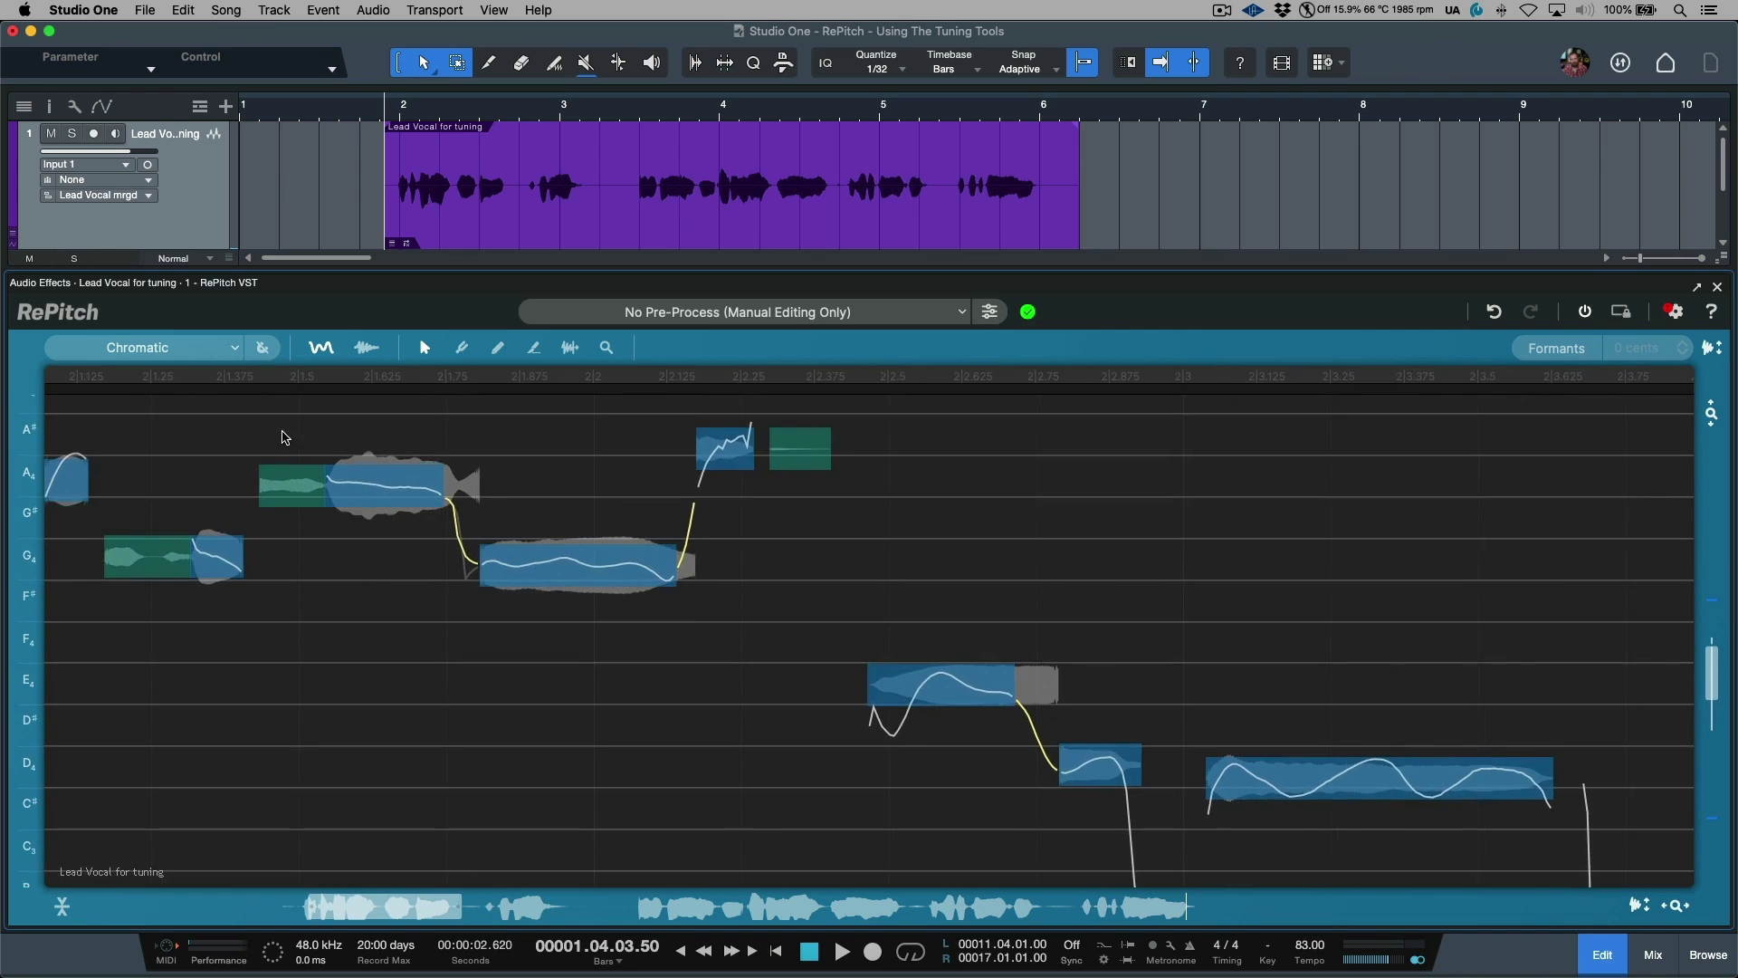
{"action": "scroll", "coordinate": [292, 443], "scroll_direction": "up", "scroll_amount": 3}
{"action": "scroll", "coordinate": [292, 444], "scroll_direction": "left", "scroll_amount": 5}
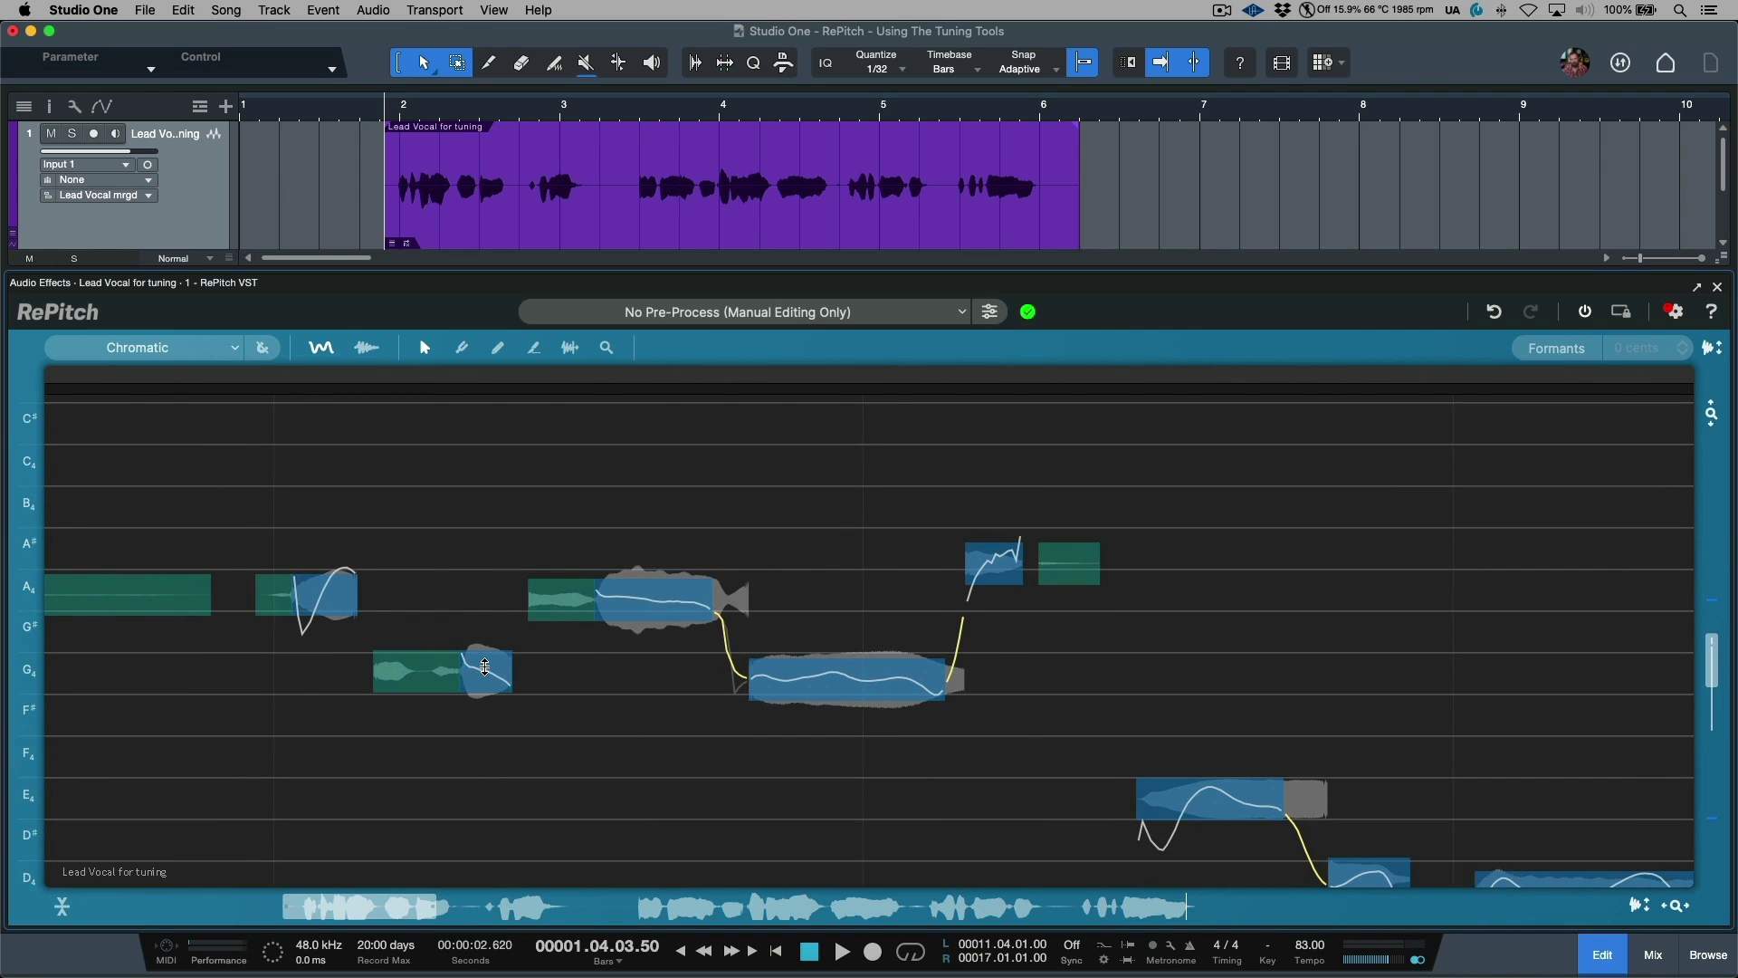
{"action": "left_click", "coordinate": [485, 667]}
{"action": "left_click", "coordinate": [649, 600]}
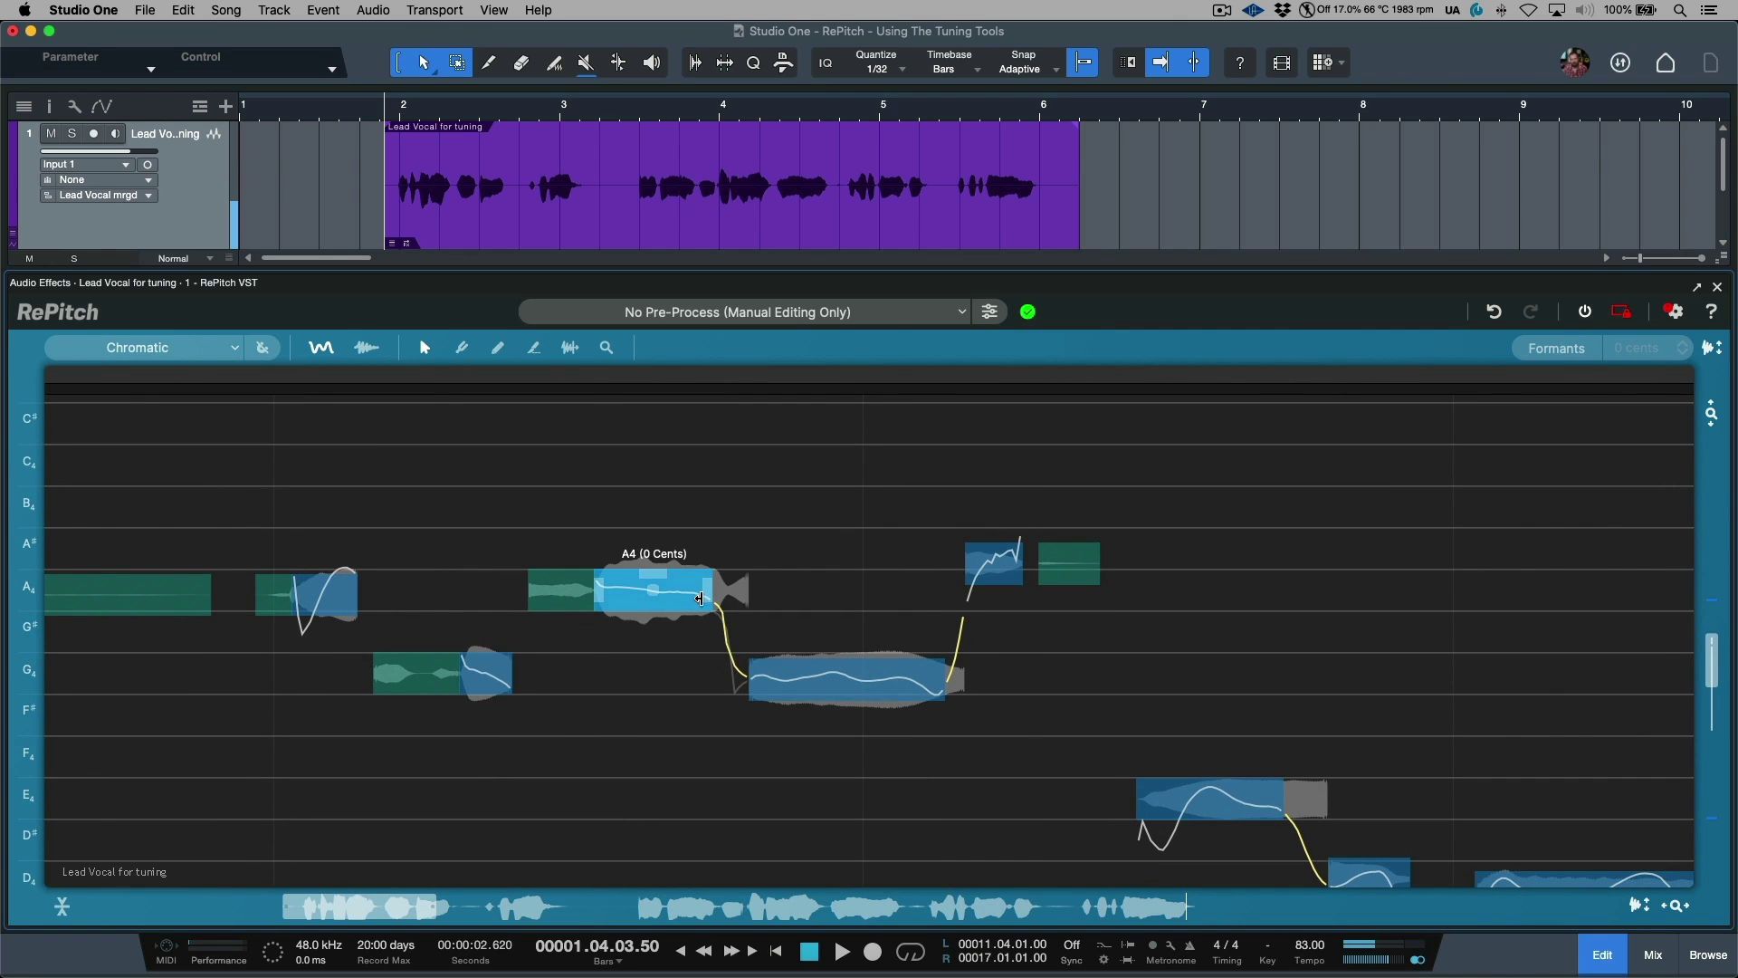
{"action": "left_click_drag", "start_coordinate": [700, 597], "coordinate": [695, 588]}
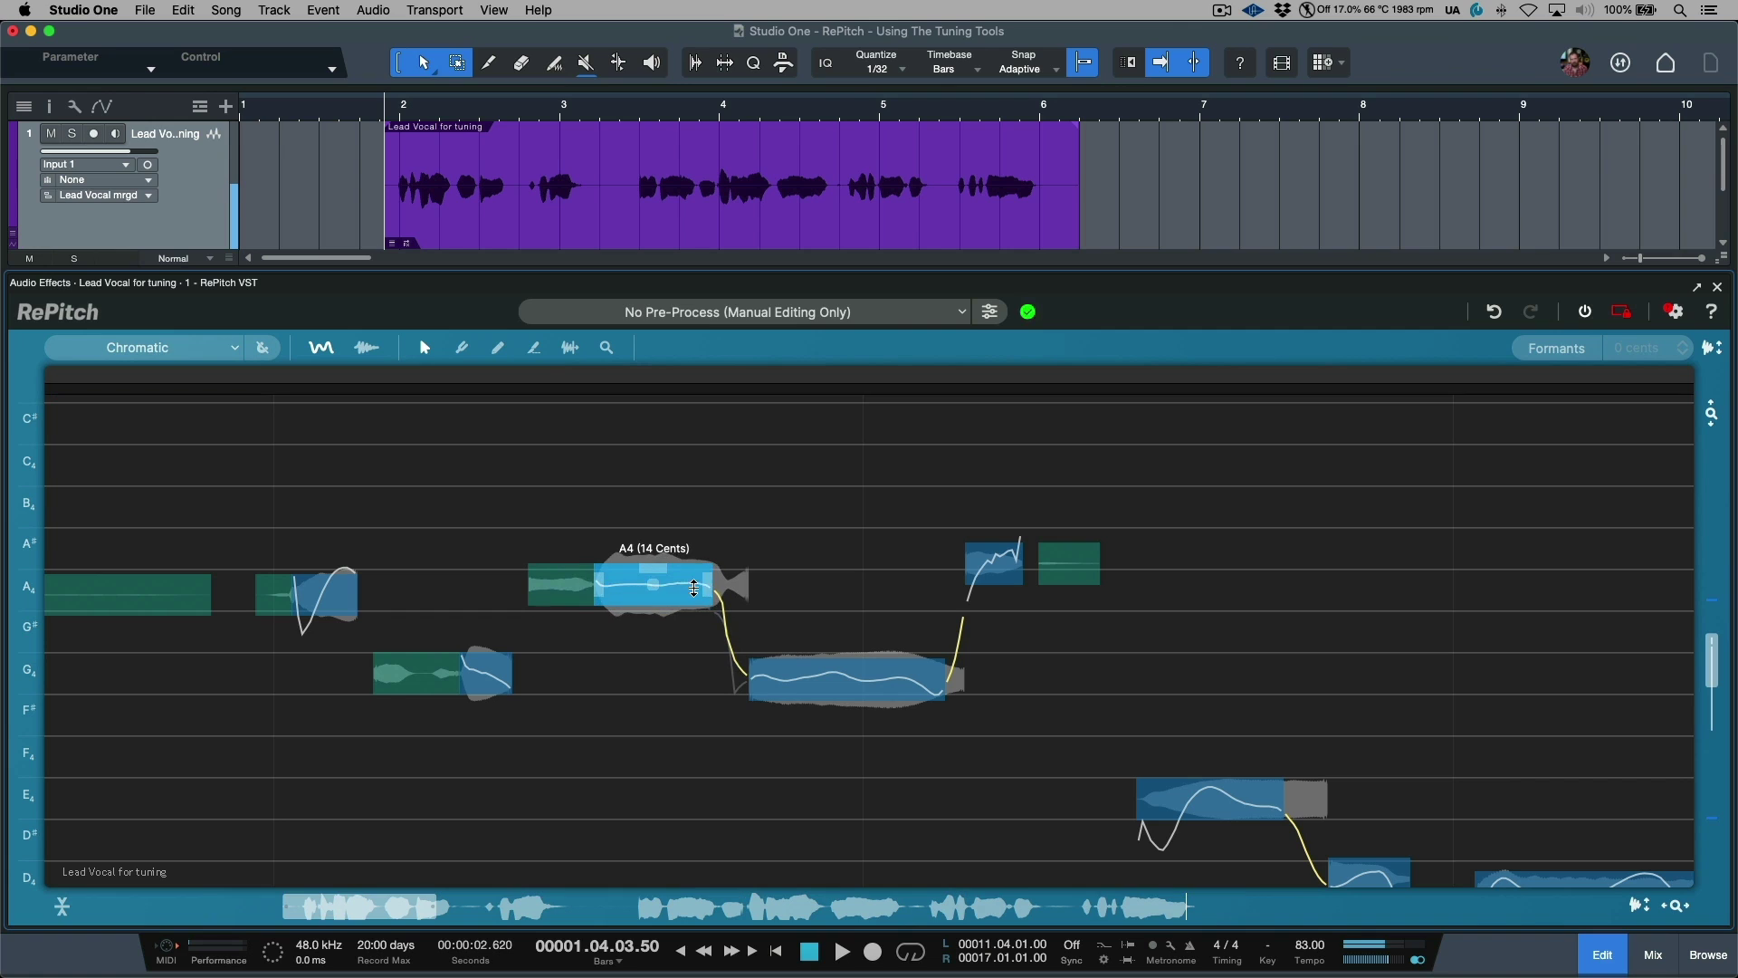
Level the pitch drift of the long and short G4 notes, and snap the A#4 note and the first A4 note to 0 cents
{"action": "left_click", "coordinate": [861, 677]}
{"action": "left_click_drag", "start_coordinate": [933, 684], "coordinate": [881, 676]}
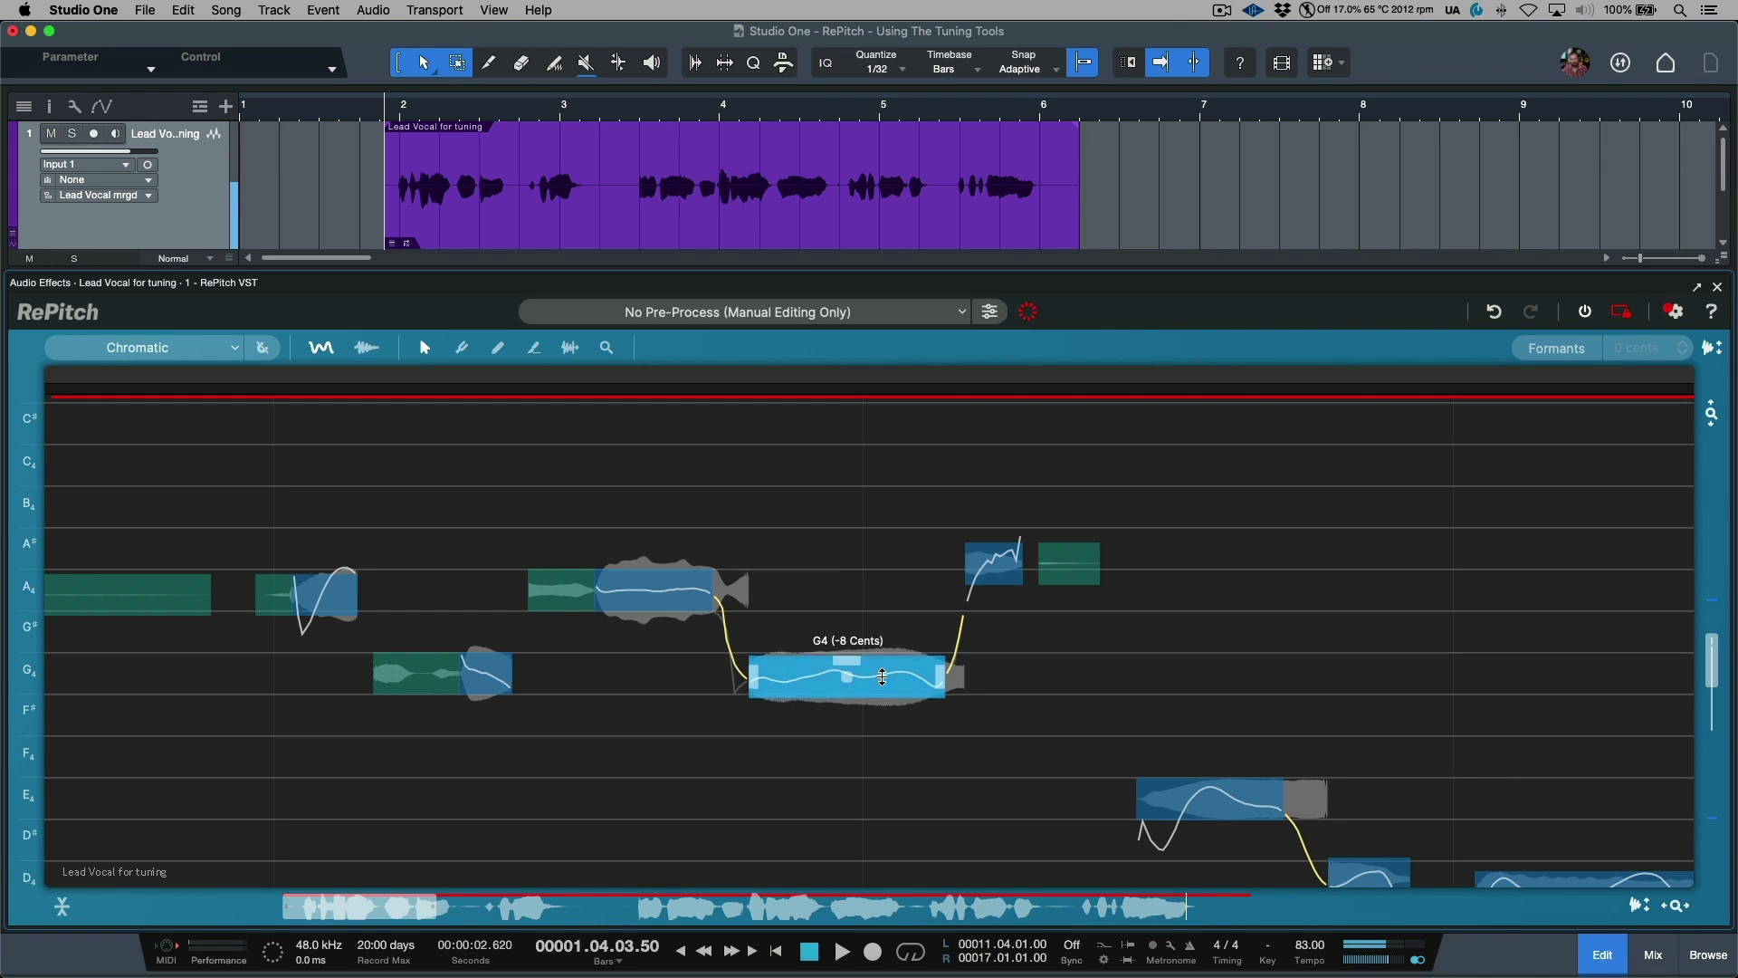
{"action": "double_click", "coordinate": [995, 573]}
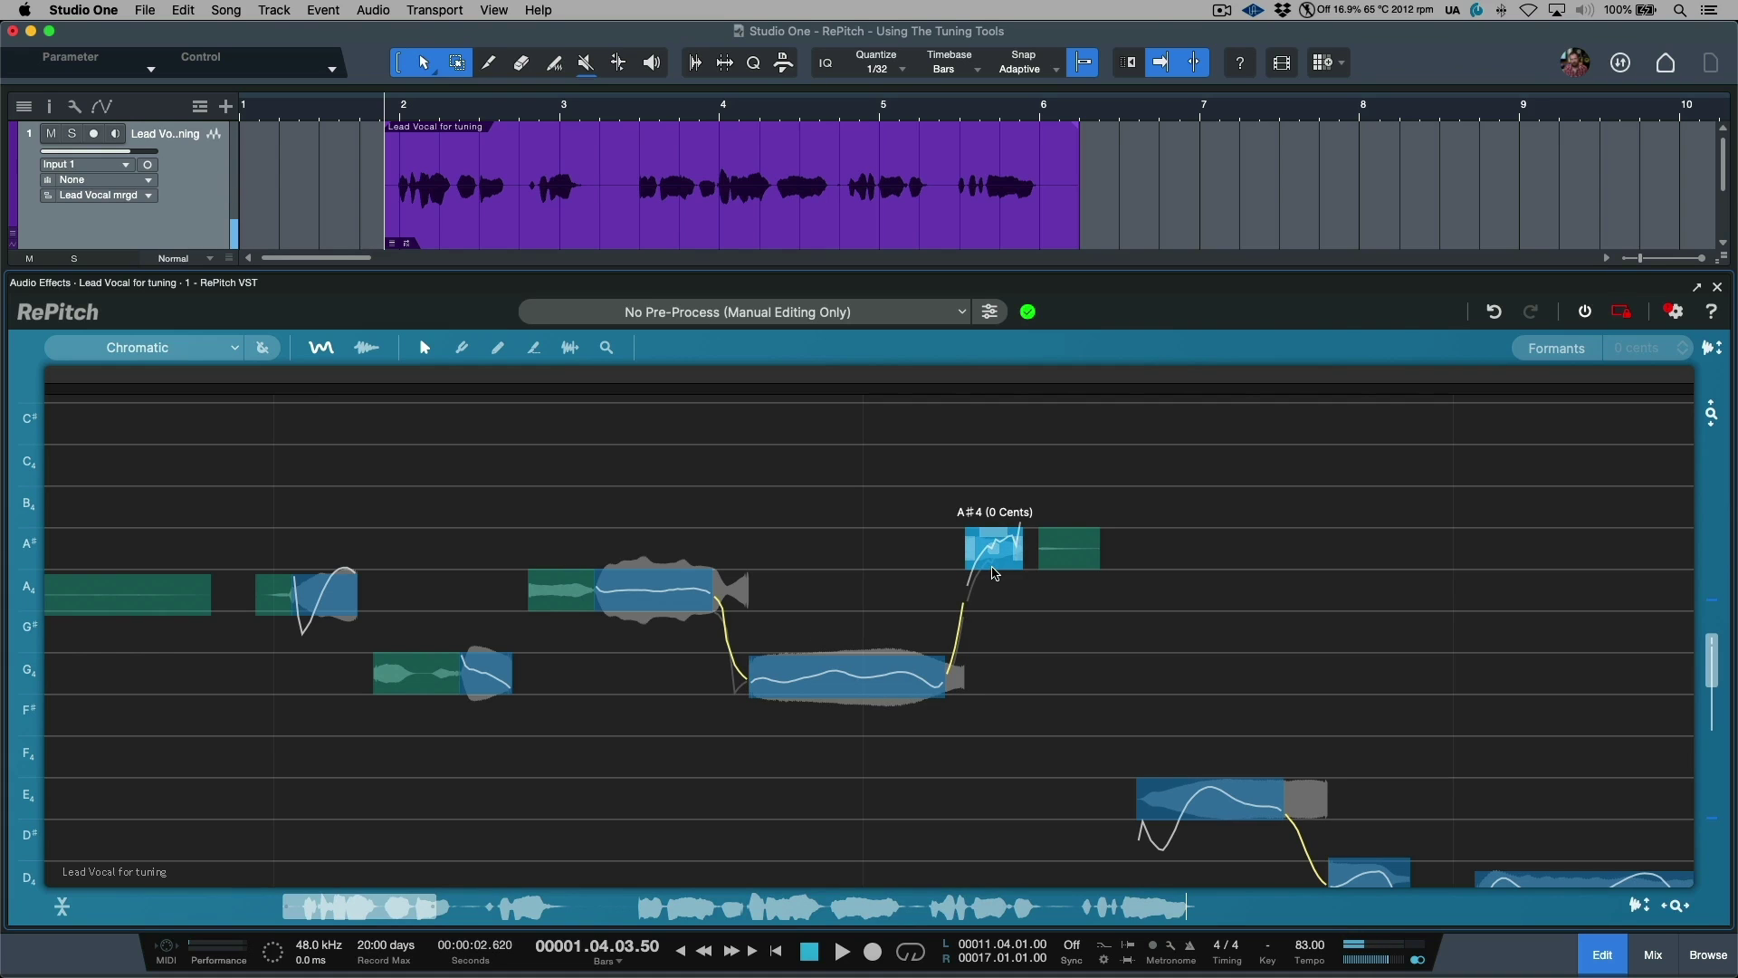
{"action": "double_click", "coordinate": [338, 600]}
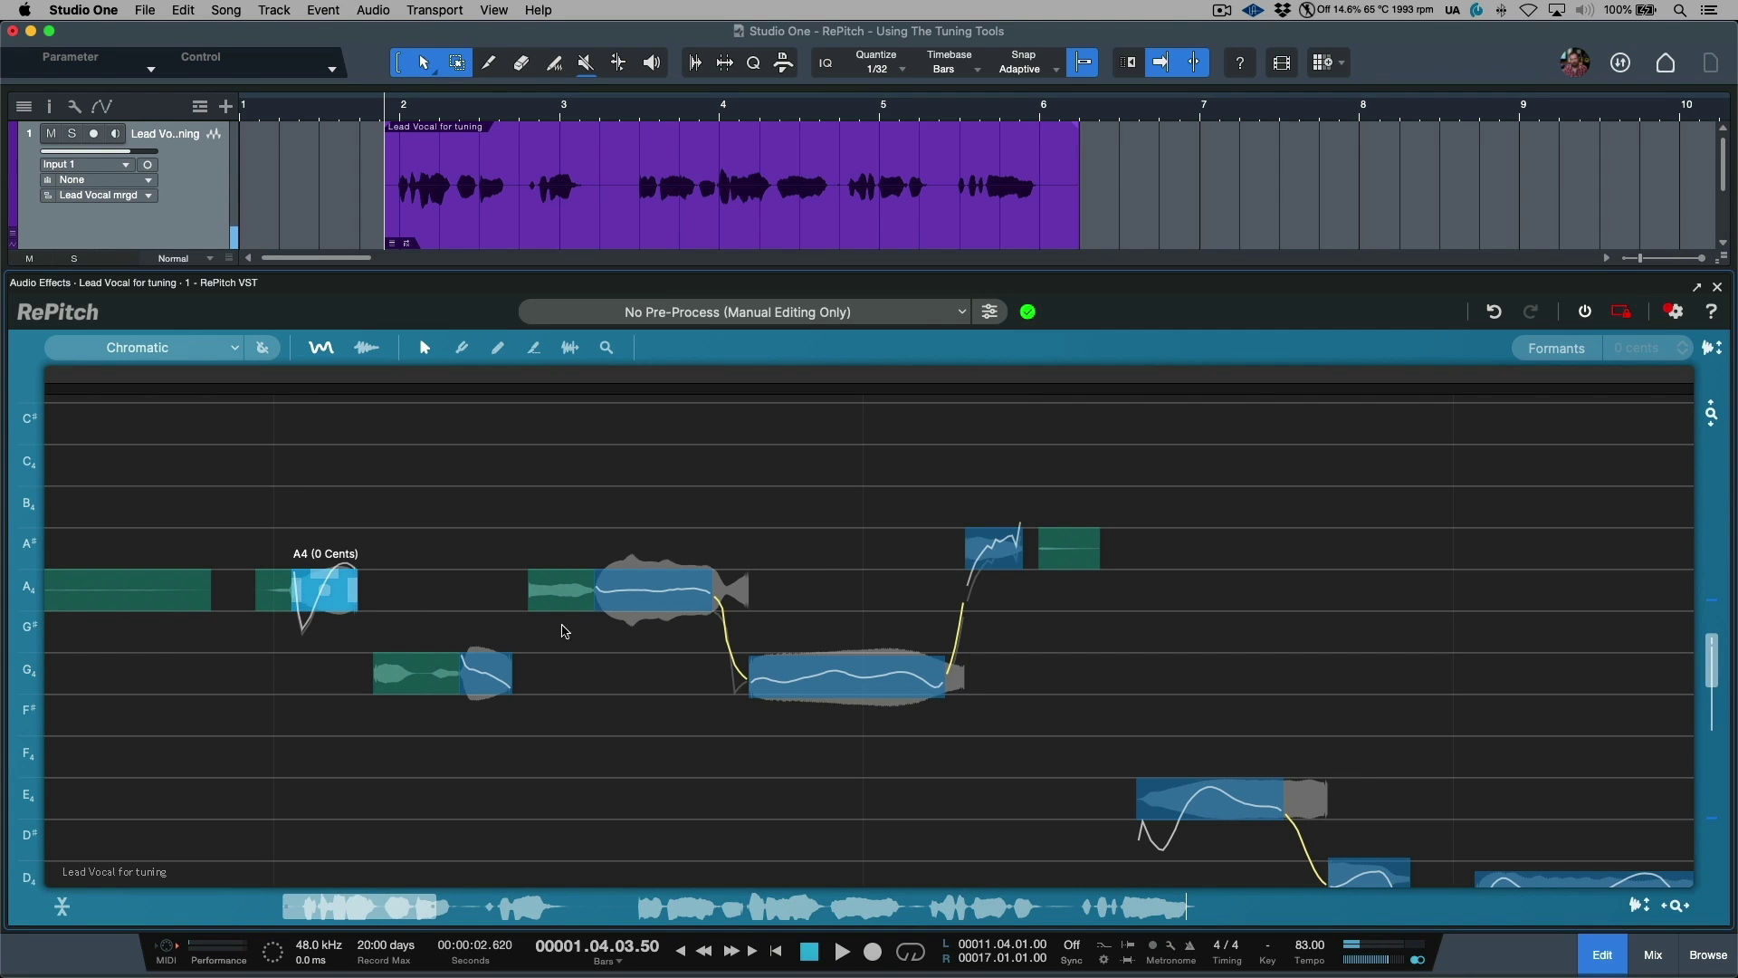
{"action": "left_click_drag", "start_coordinate": [507, 675], "coordinate": [496, 672]}
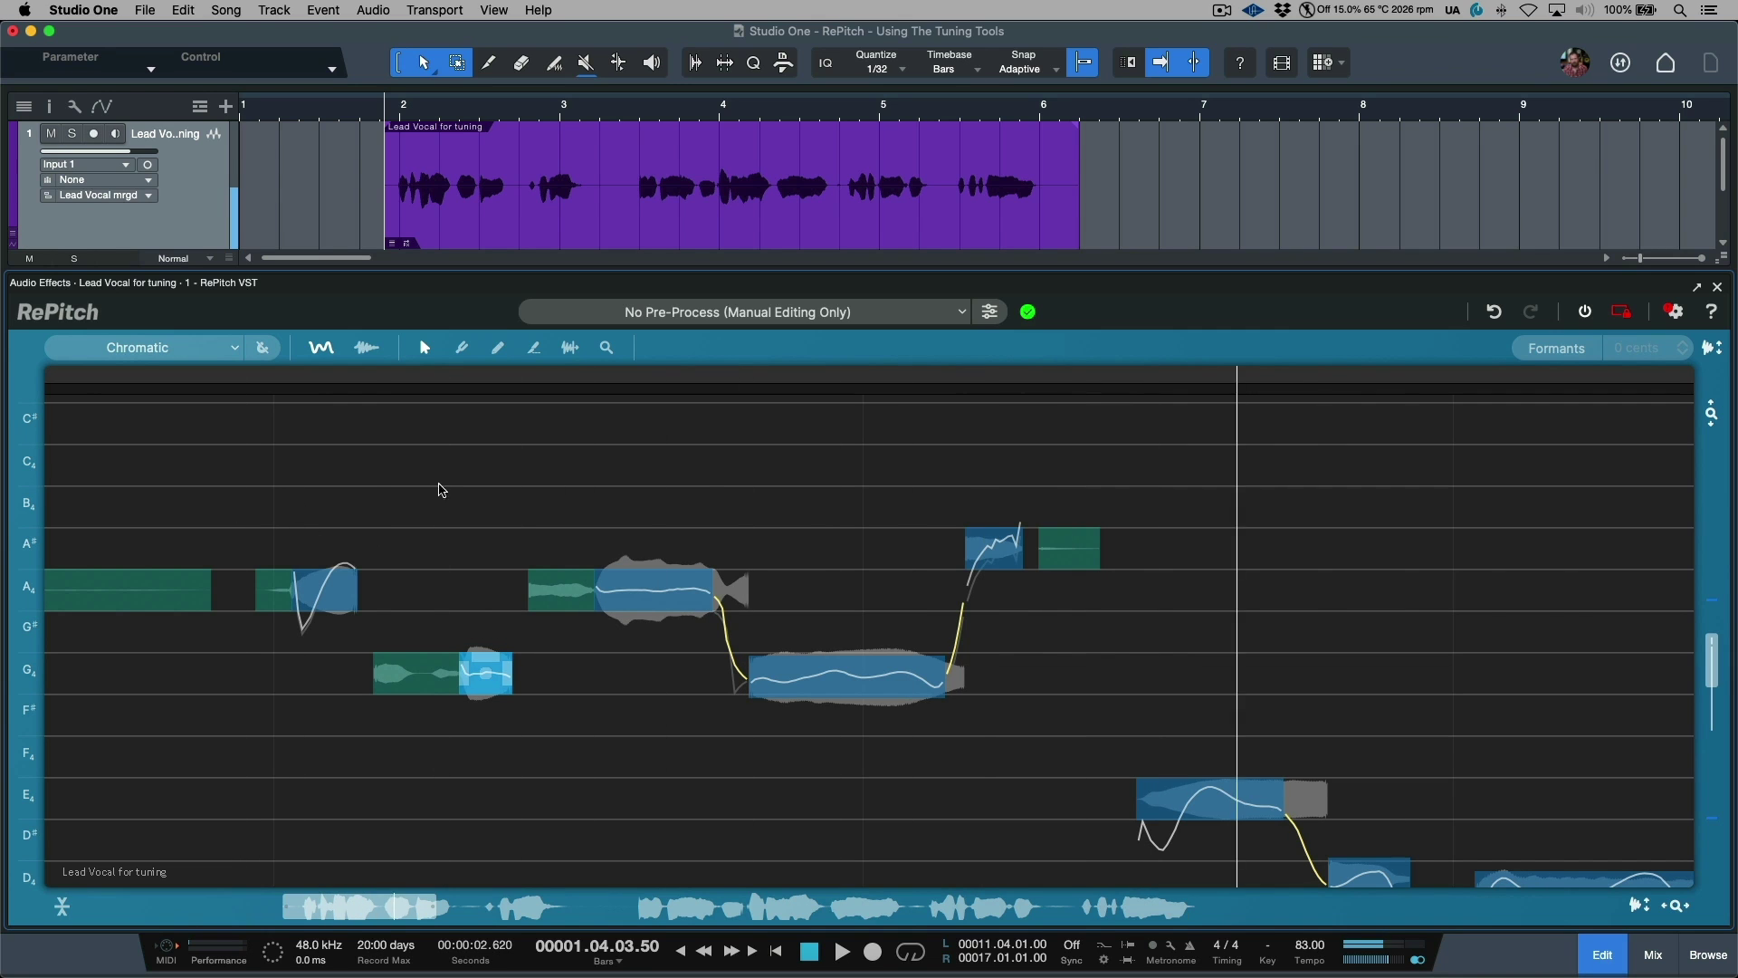
Reduce the long D4 note's pitch variation and snap the short D4, E4, B3 and F4 notes to 0 cents
{"action": "left_click_drag", "start_coordinate": [1365, 740], "coordinate": [477, 475]}
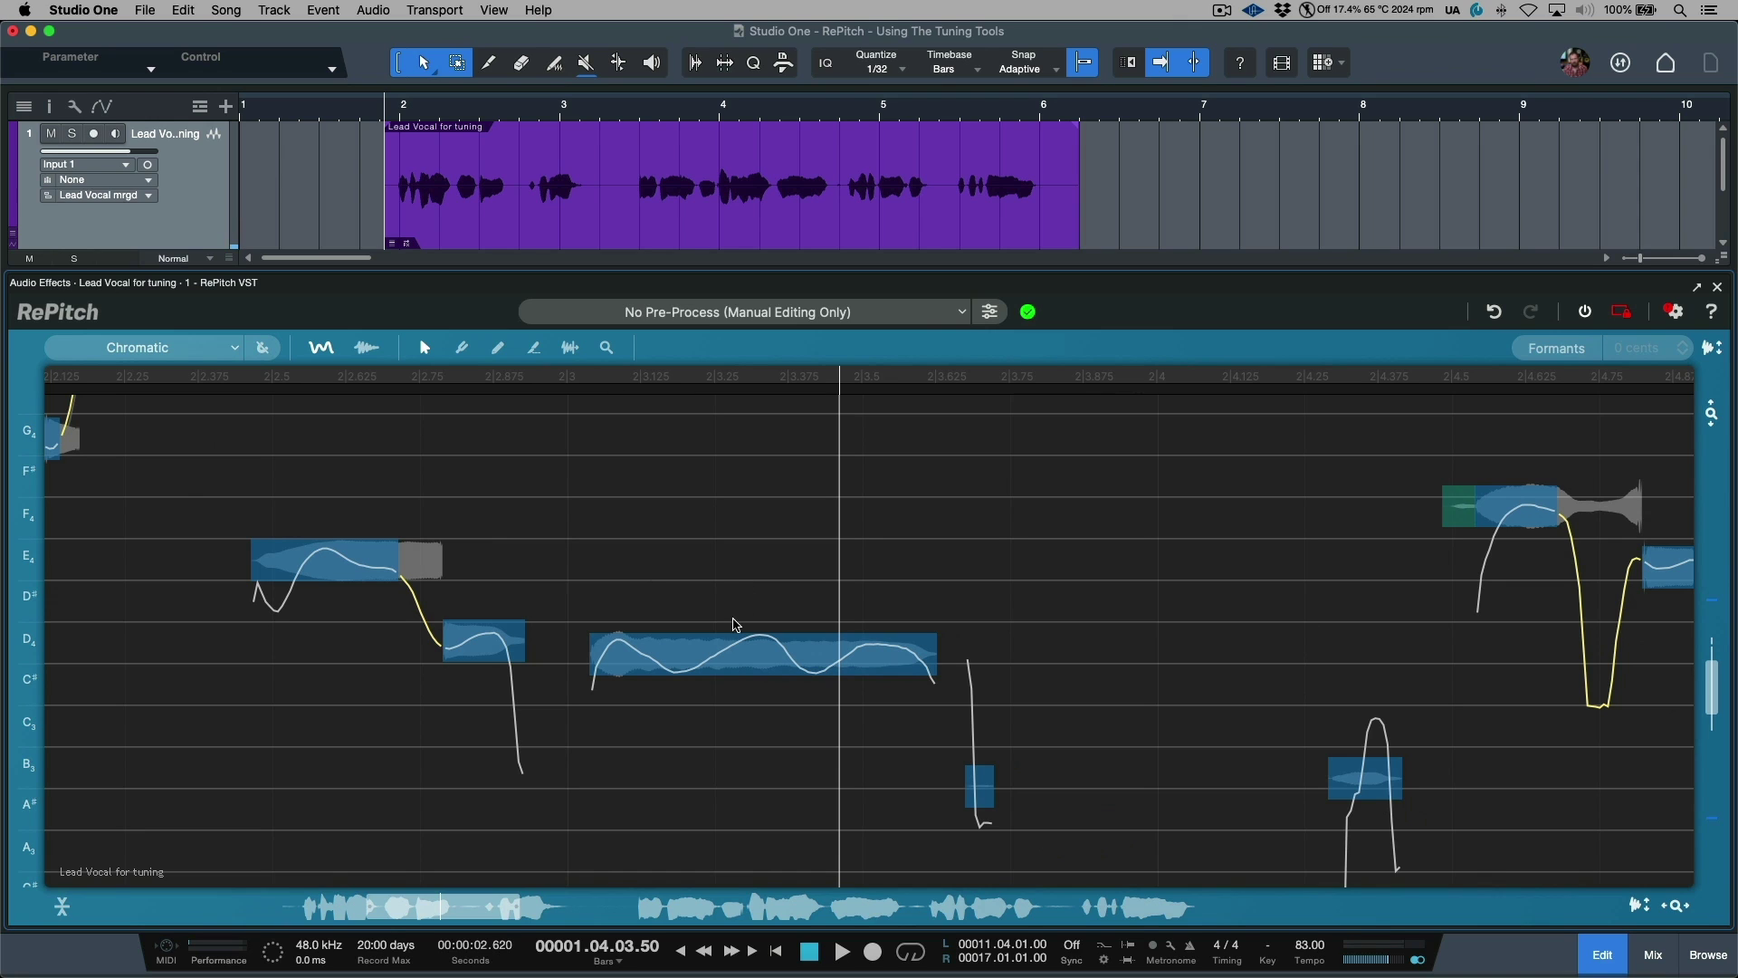
{"action": "left_click_drag", "start_coordinate": [764, 638], "coordinate": [762, 655]}
{"action": "left_click", "coordinate": [472, 643]}
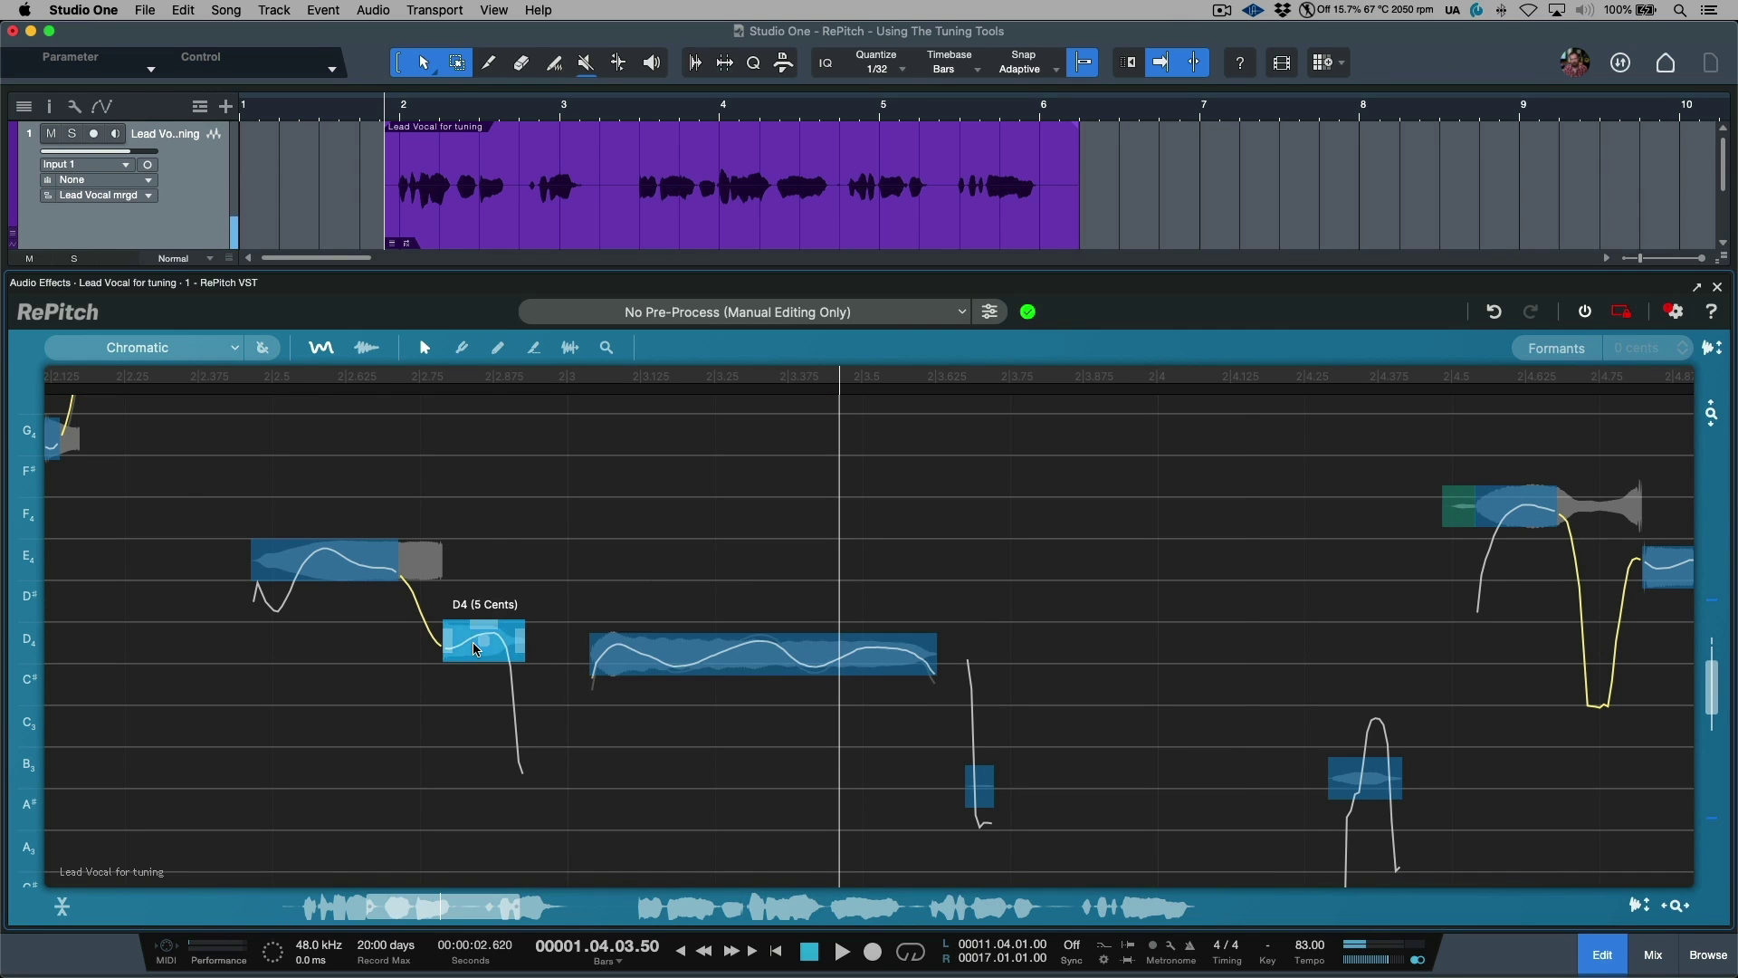
{"action": "left_click", "coordinate": [391, 563]}
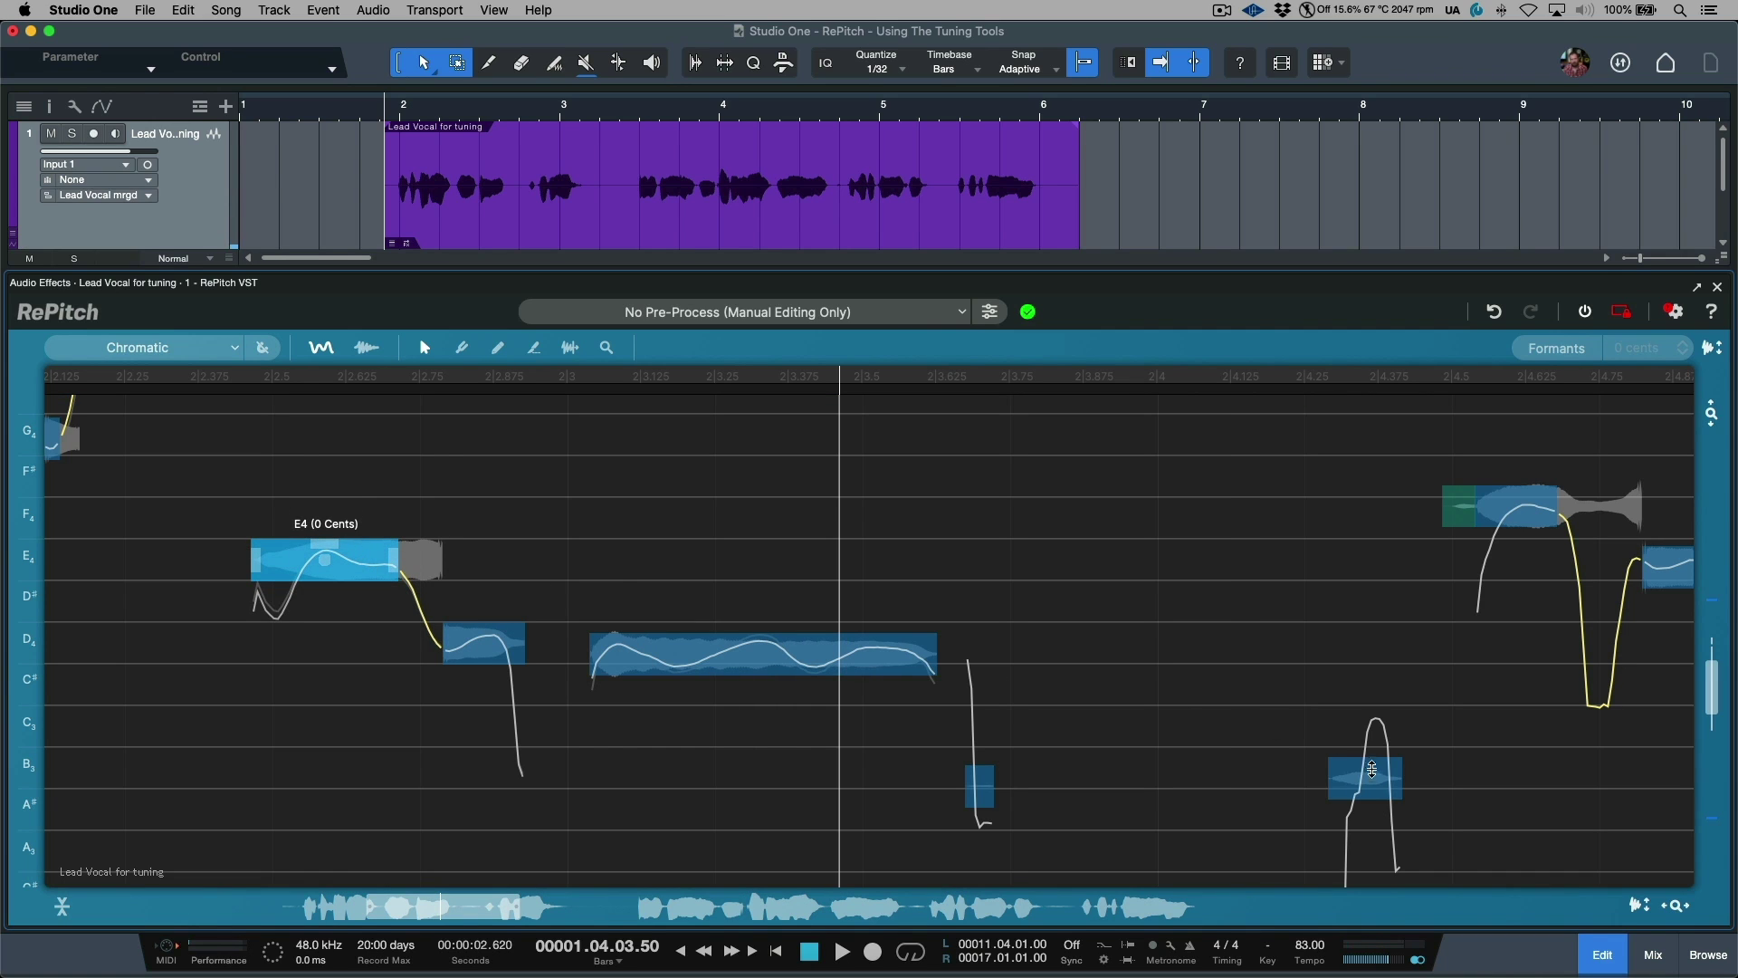
{"action": "double_click", "coordinate": [1369, 776]}
{"action": "double_click", "coordinate": [1543, 513]}
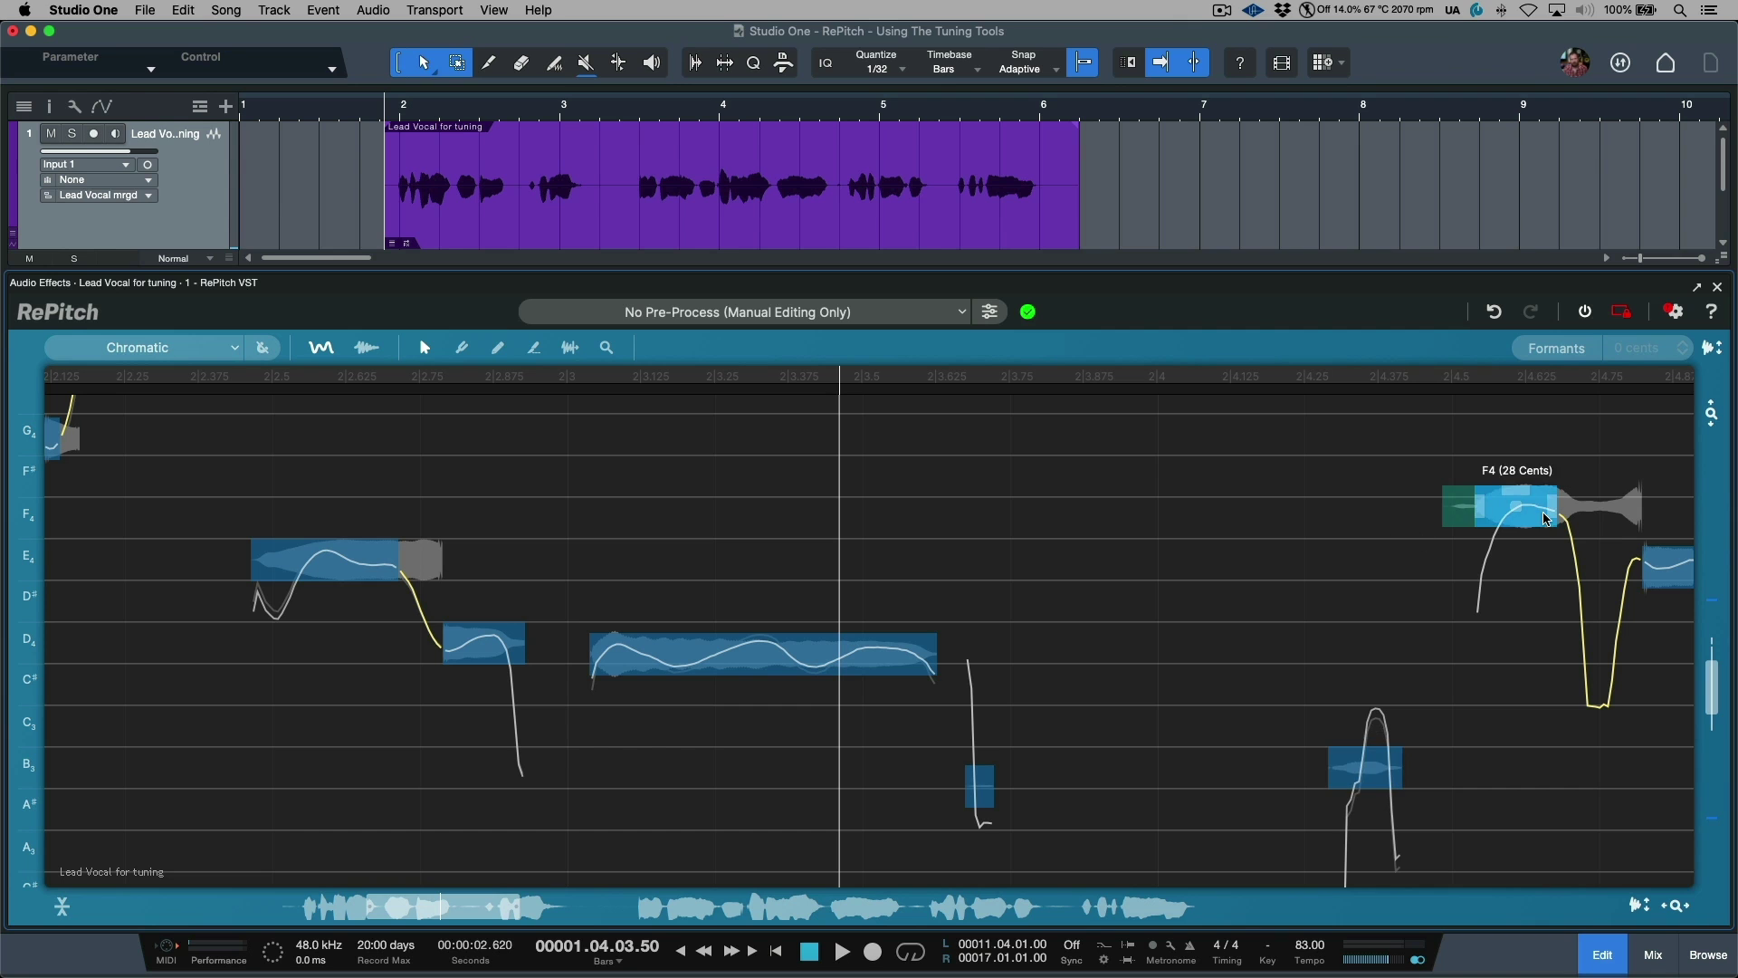
Centre the A4 note on pitch with the Center Note tool, setting Correction to 100%
{"action": "scroll", "coordinate": [635, 563], "scroll_direction": "down", "scroll_amount": 5}
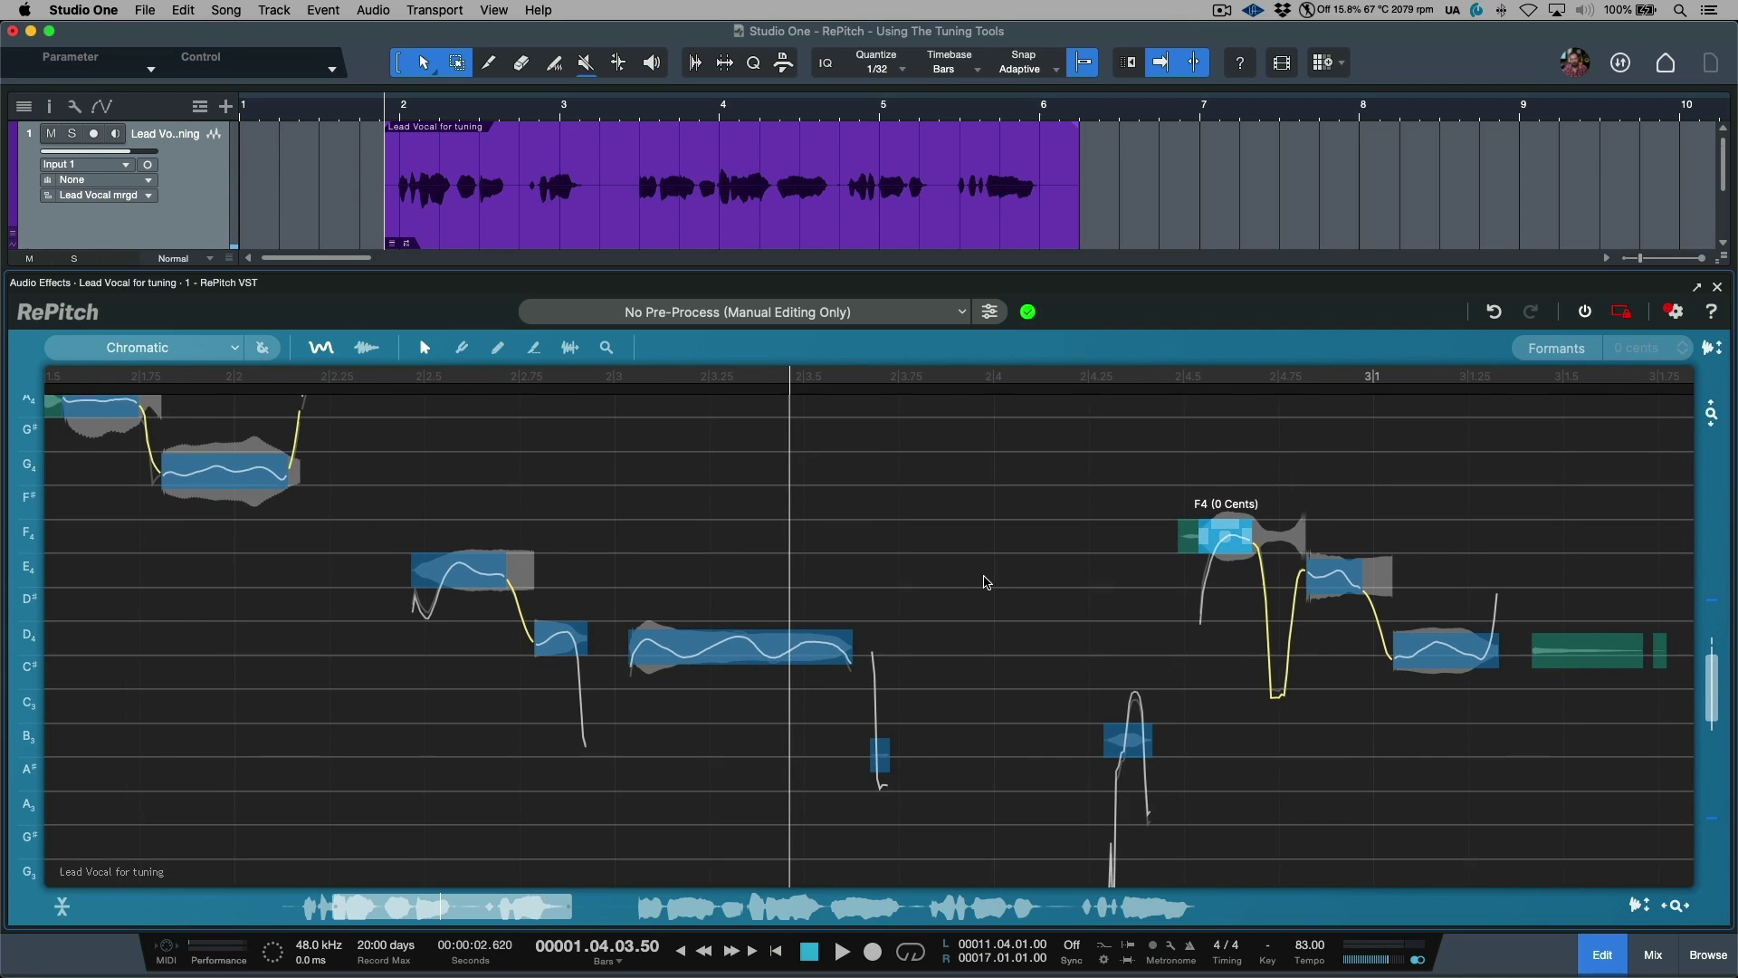
{"action": "scroll", "coordinate": [1001, 589], "scroll_direction": "right", "scroll_amount": 3}
{"action": "left_click", "coordinate": [301, 494]}
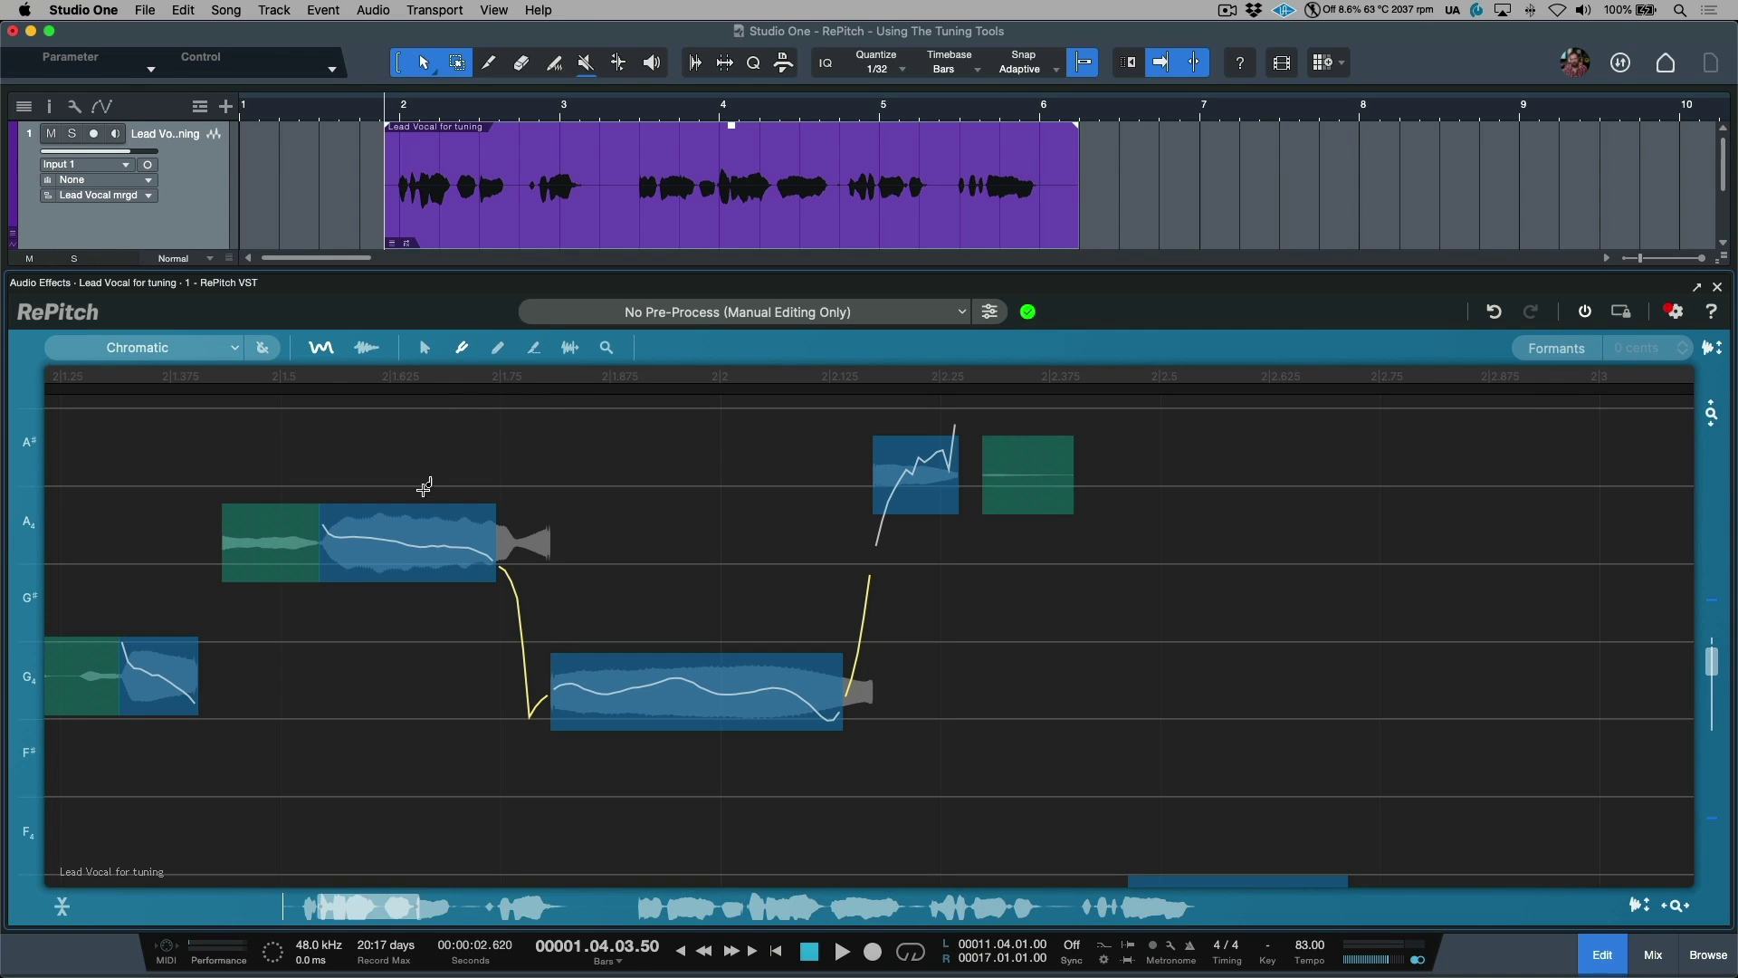
{"action": "left_click", "coordinate": [419, 568]}
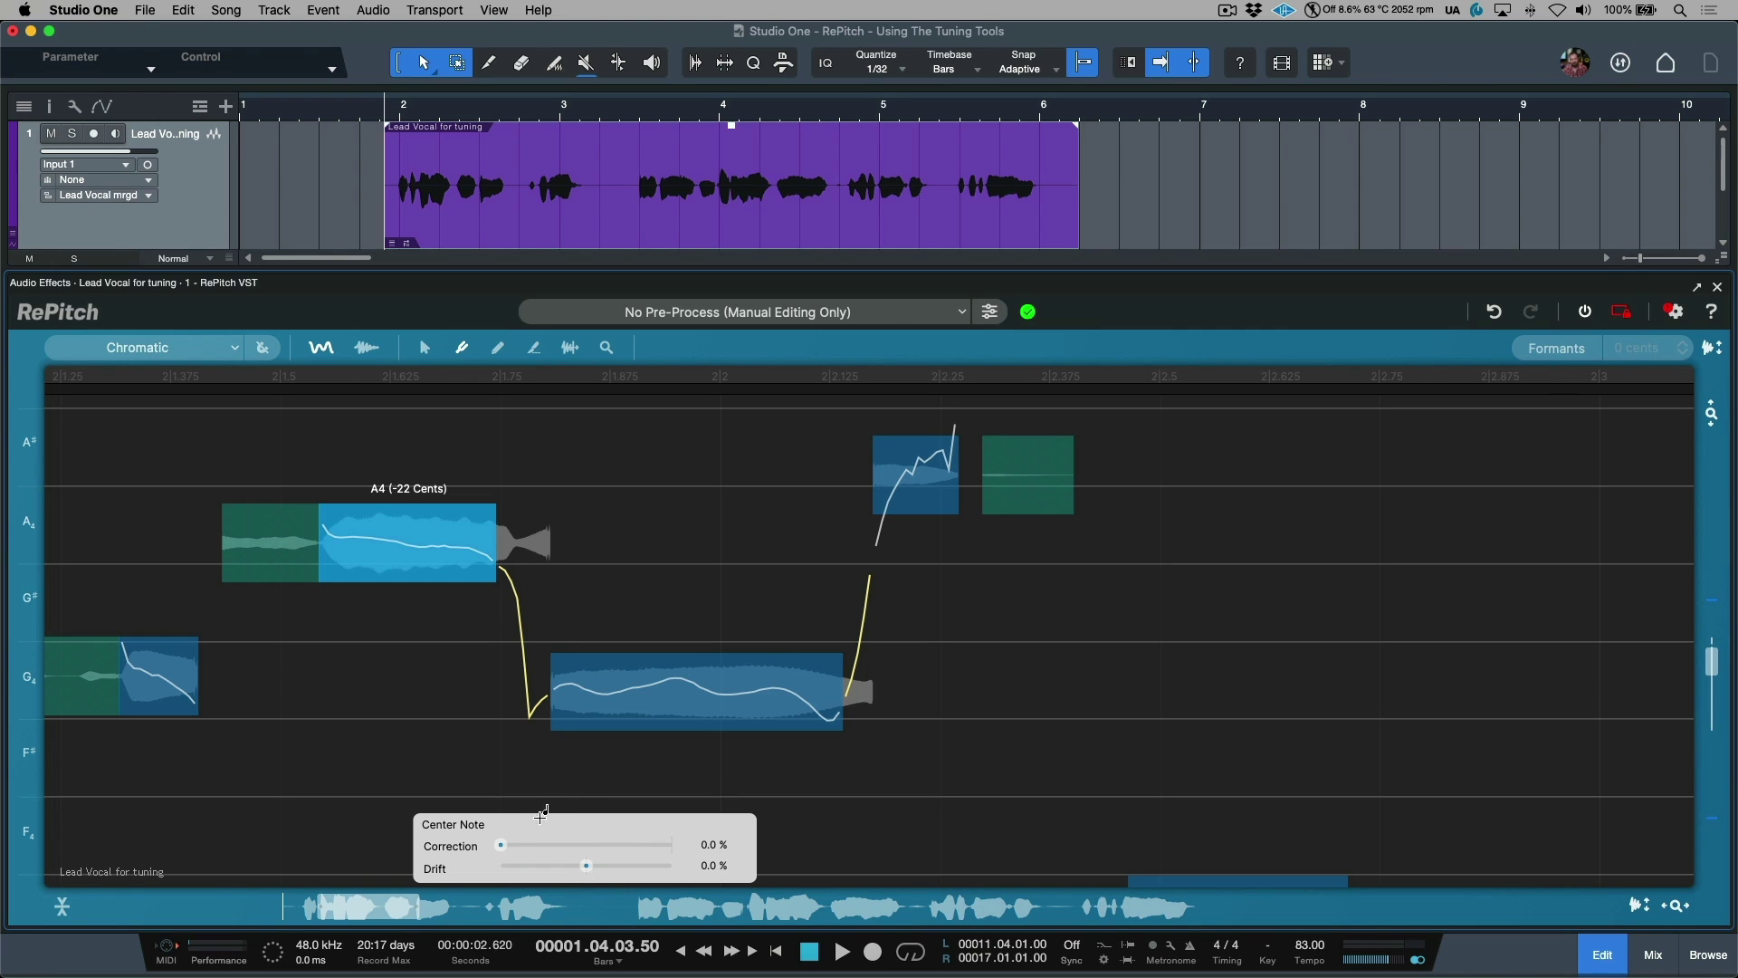
{"action": "left_click_drag", "start_coordinate": [502, 845], "coordinate": [678, 845]}
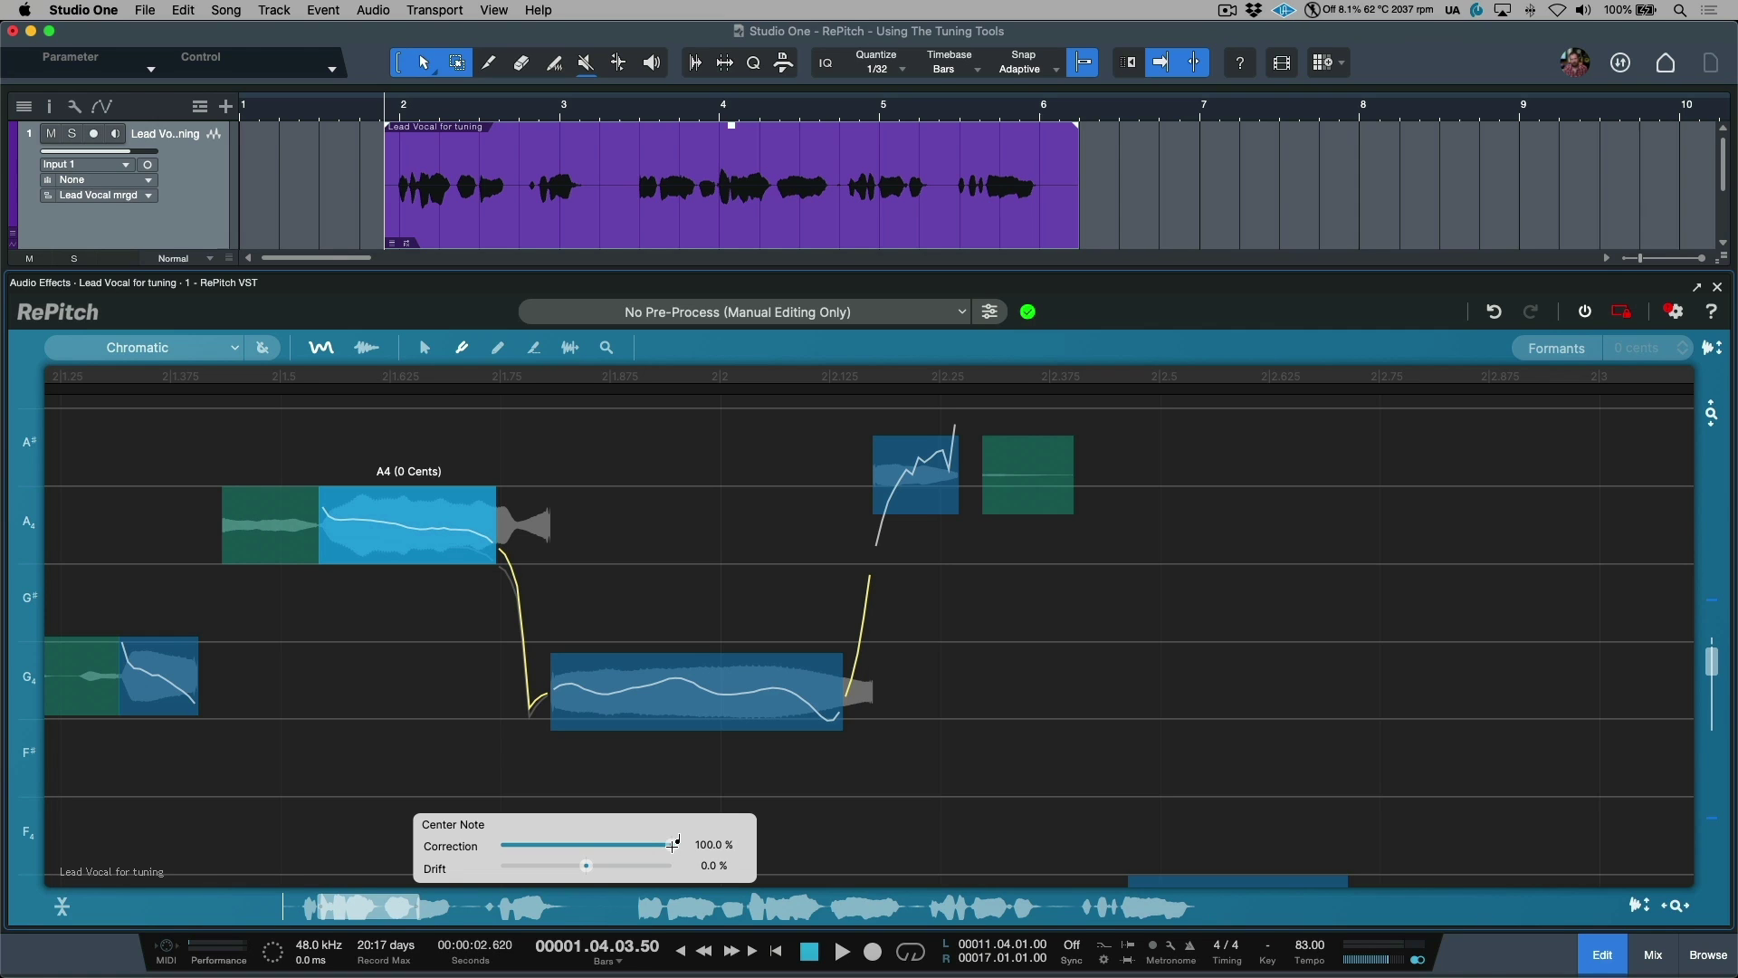
Set the A4 note's Center Note Drift to 72.3% and its Correction to 73.8%
{"action": "left_click_drag", "start_coordinate": [674, 845], "coordinate": [496, 851]}
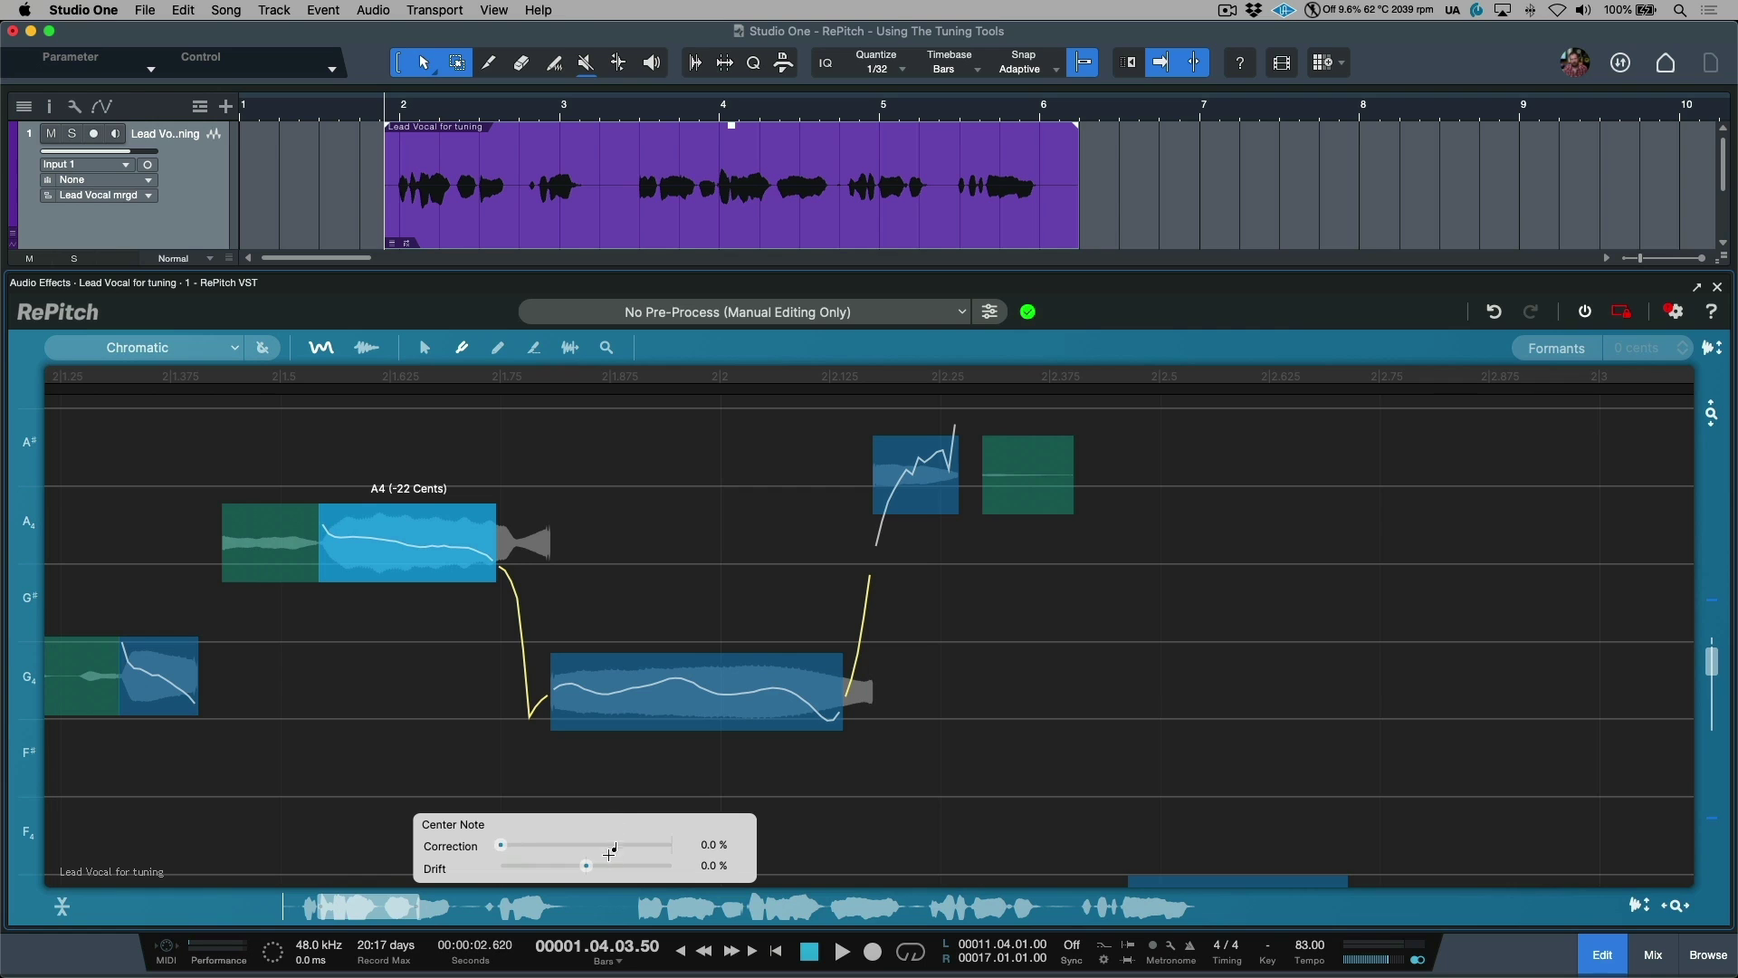
{"action": "mouse_move", "coordinate": [586, 866]}
{"action": "left_mouse_down"}
{"action": "mouse_move", "coordinate": [634, 864]}
{"action": "mouse_move", "coordinate": [587, 866]}
{"action": "left_mouse_up"}
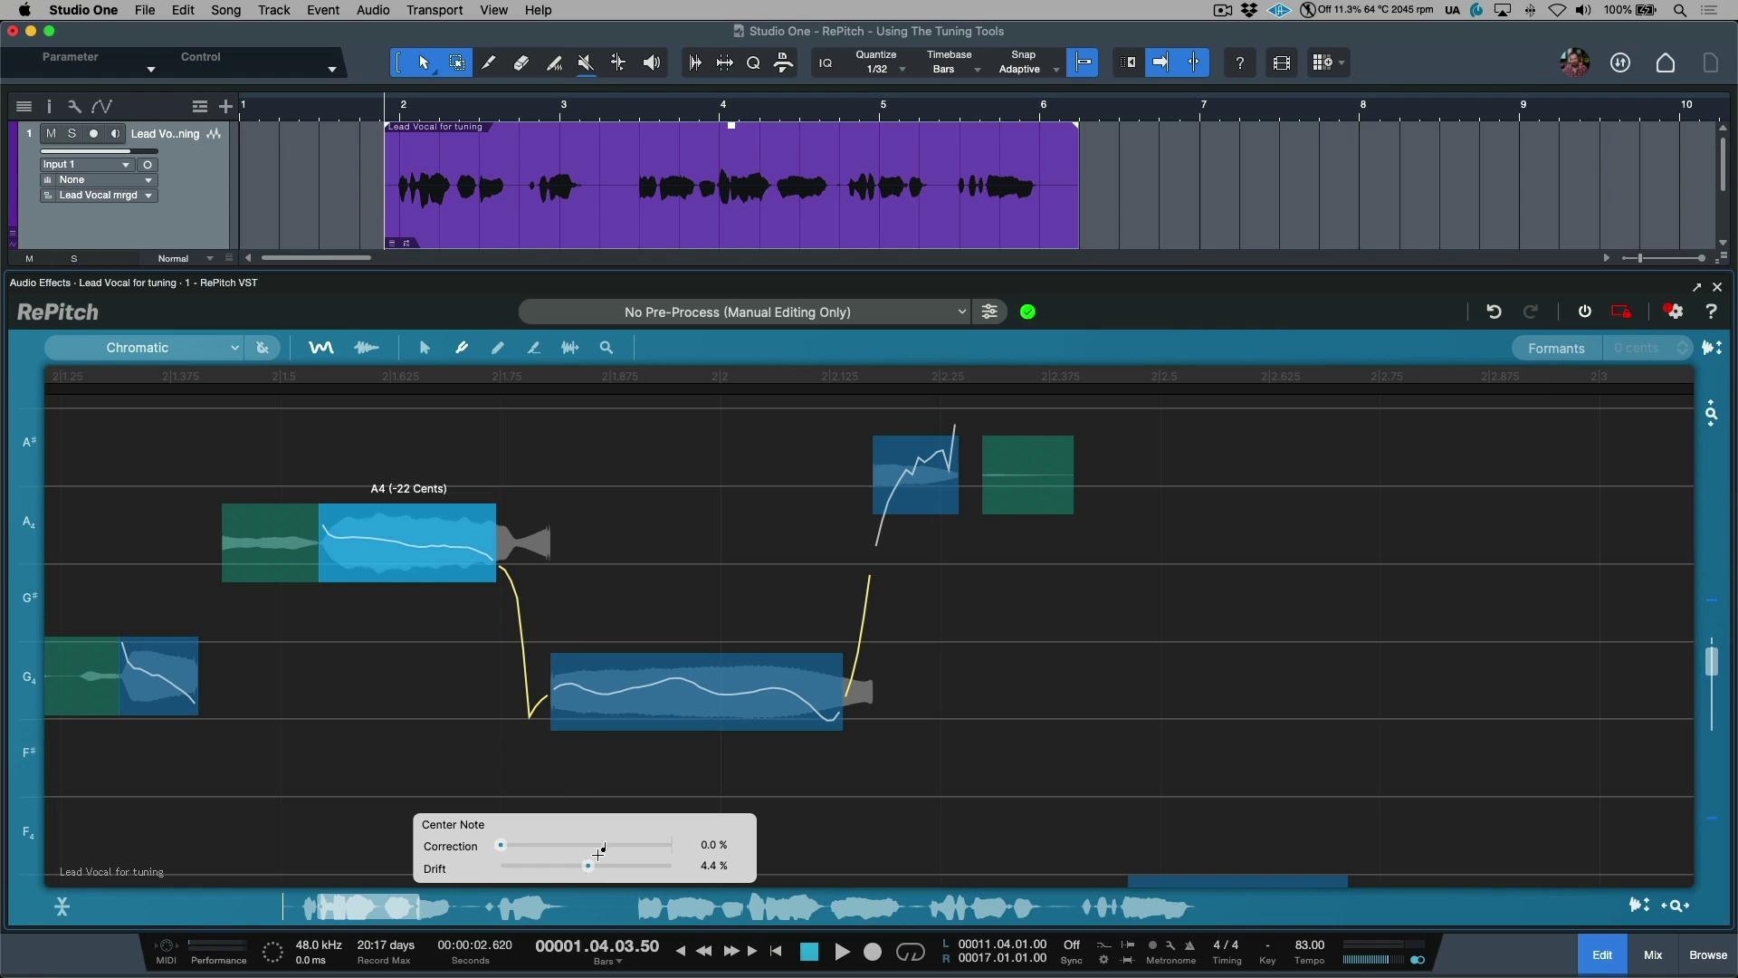
{"action": "left_click_drag", "start_coordinate": [592, 866], "coordinate": [621, 862]}
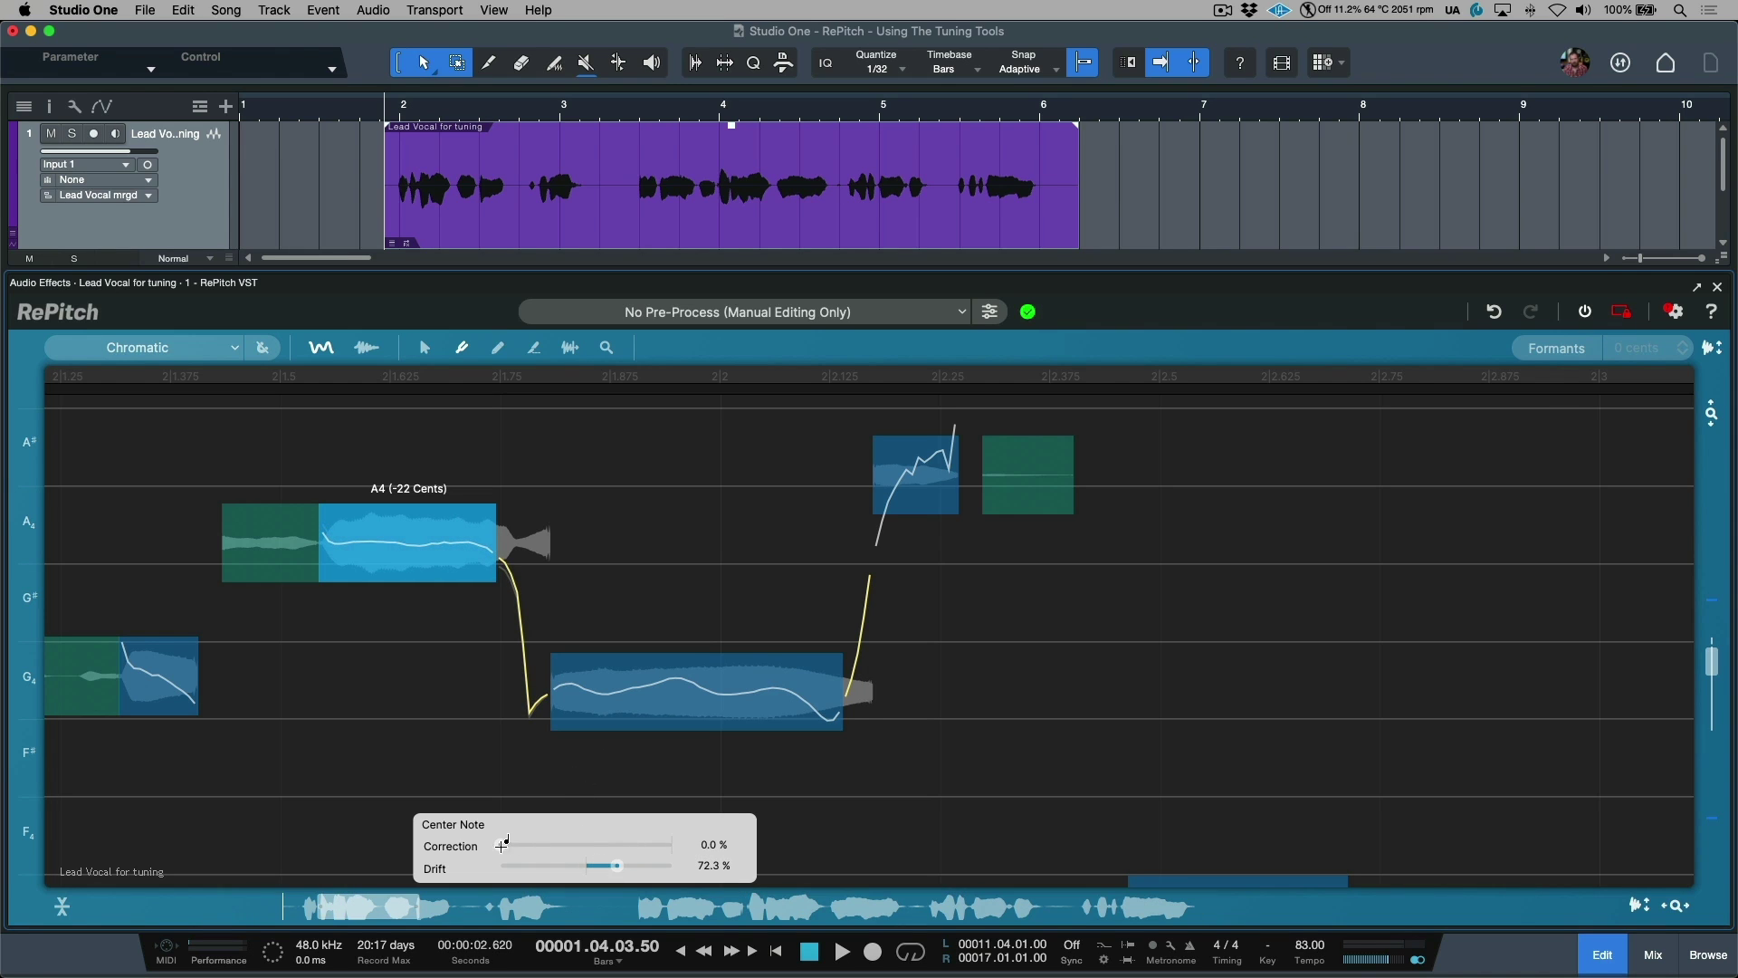
{"action": "left_click_drag", "start_coordinate": [503, 845], "coordinate": [630, 839]}
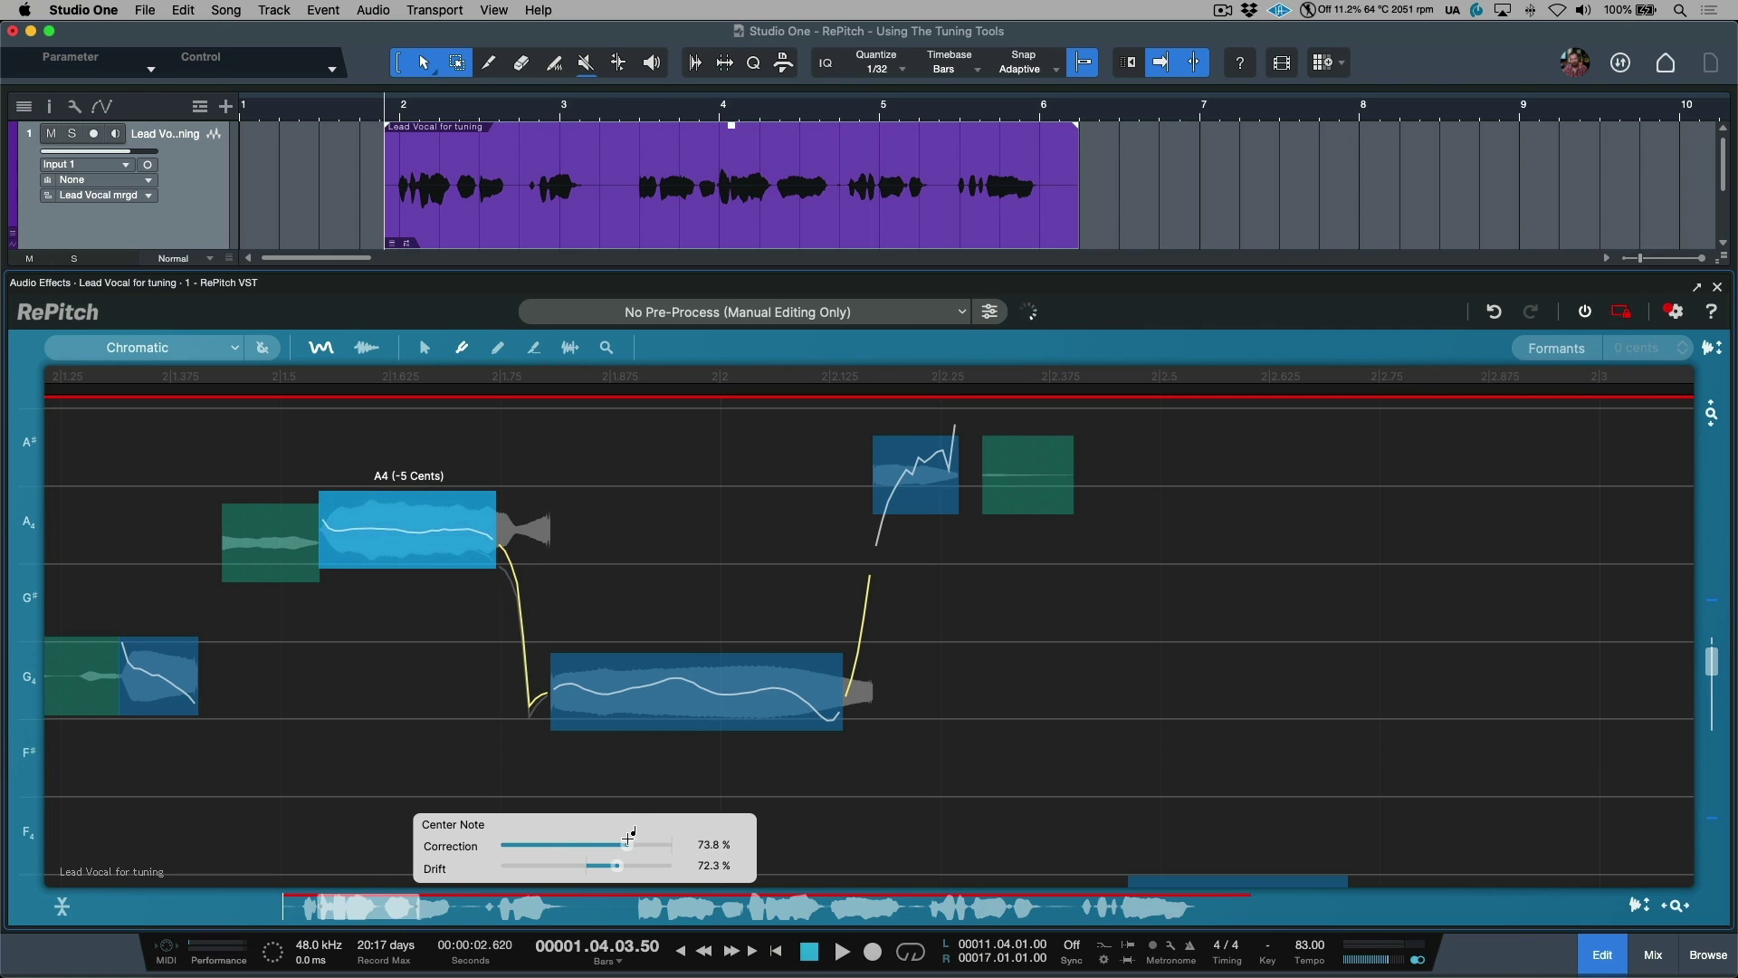
Correct the long G4 note with Center Note, using 44.7% Drift and 76.9% Correction
{"action": "left_click", "coordinate": [716, 697]}
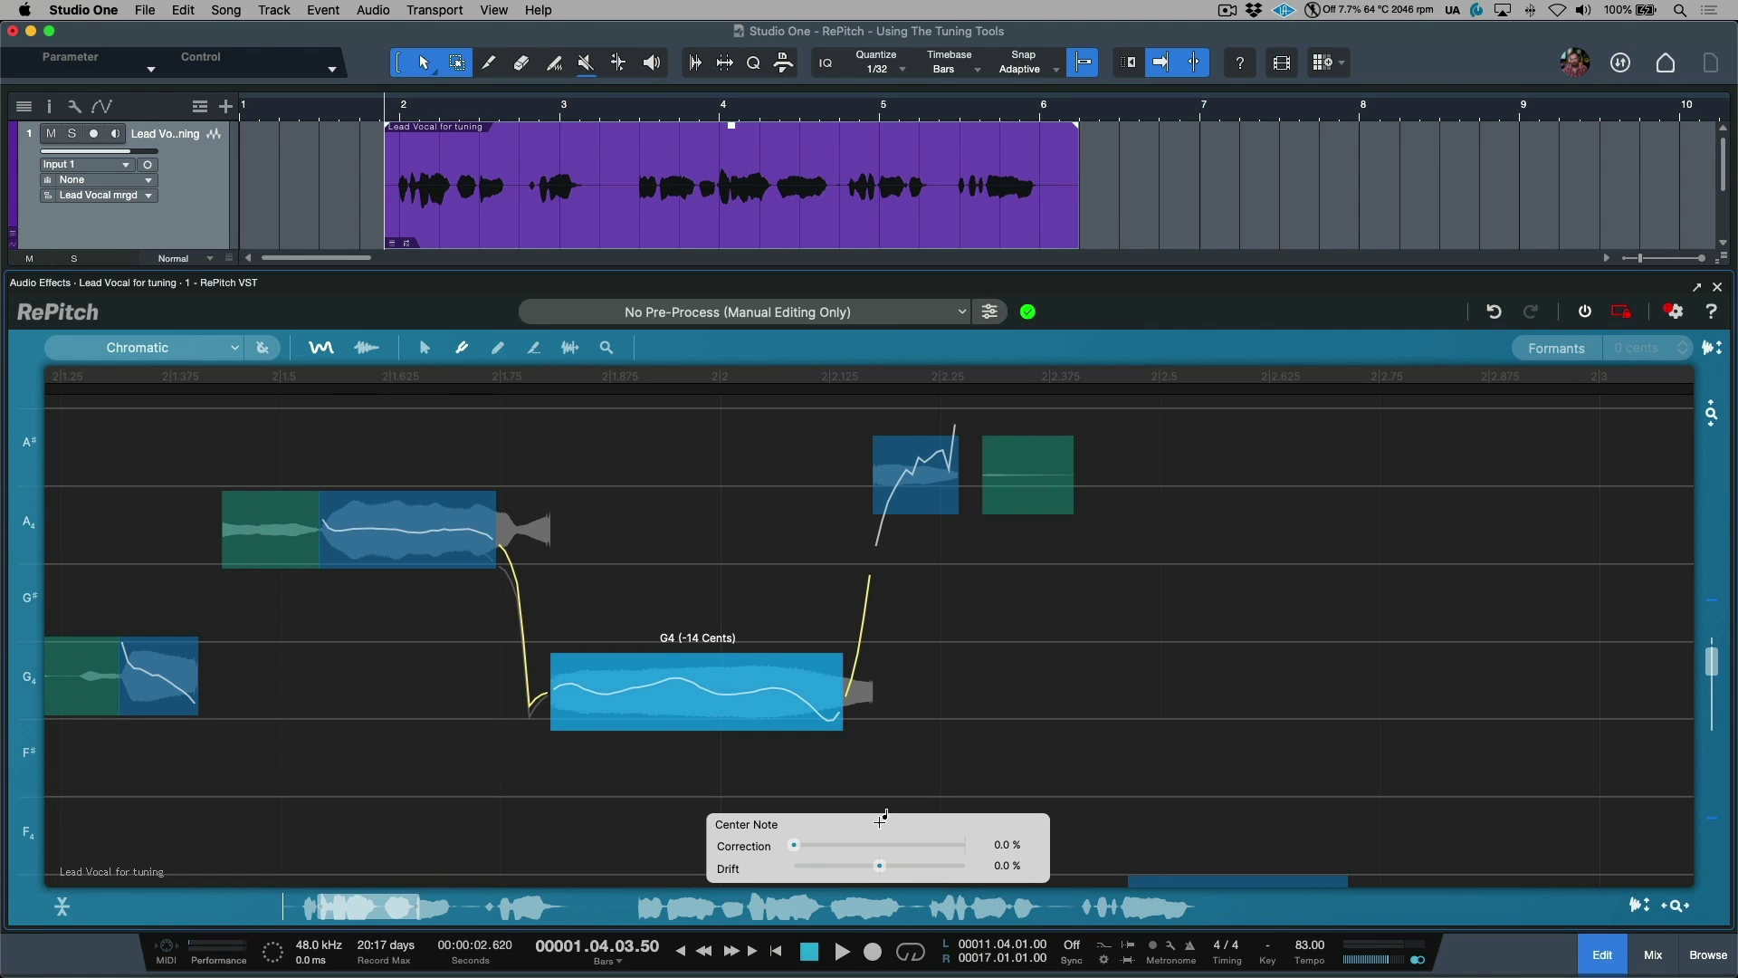
{"action": "left_click_drag", "start_coordinate": [880, 866], "coordinate": [905, 866]}
{"action": "left_click_drag", "start_coordinate": [795, 844], "coordinate": [923, 843]}
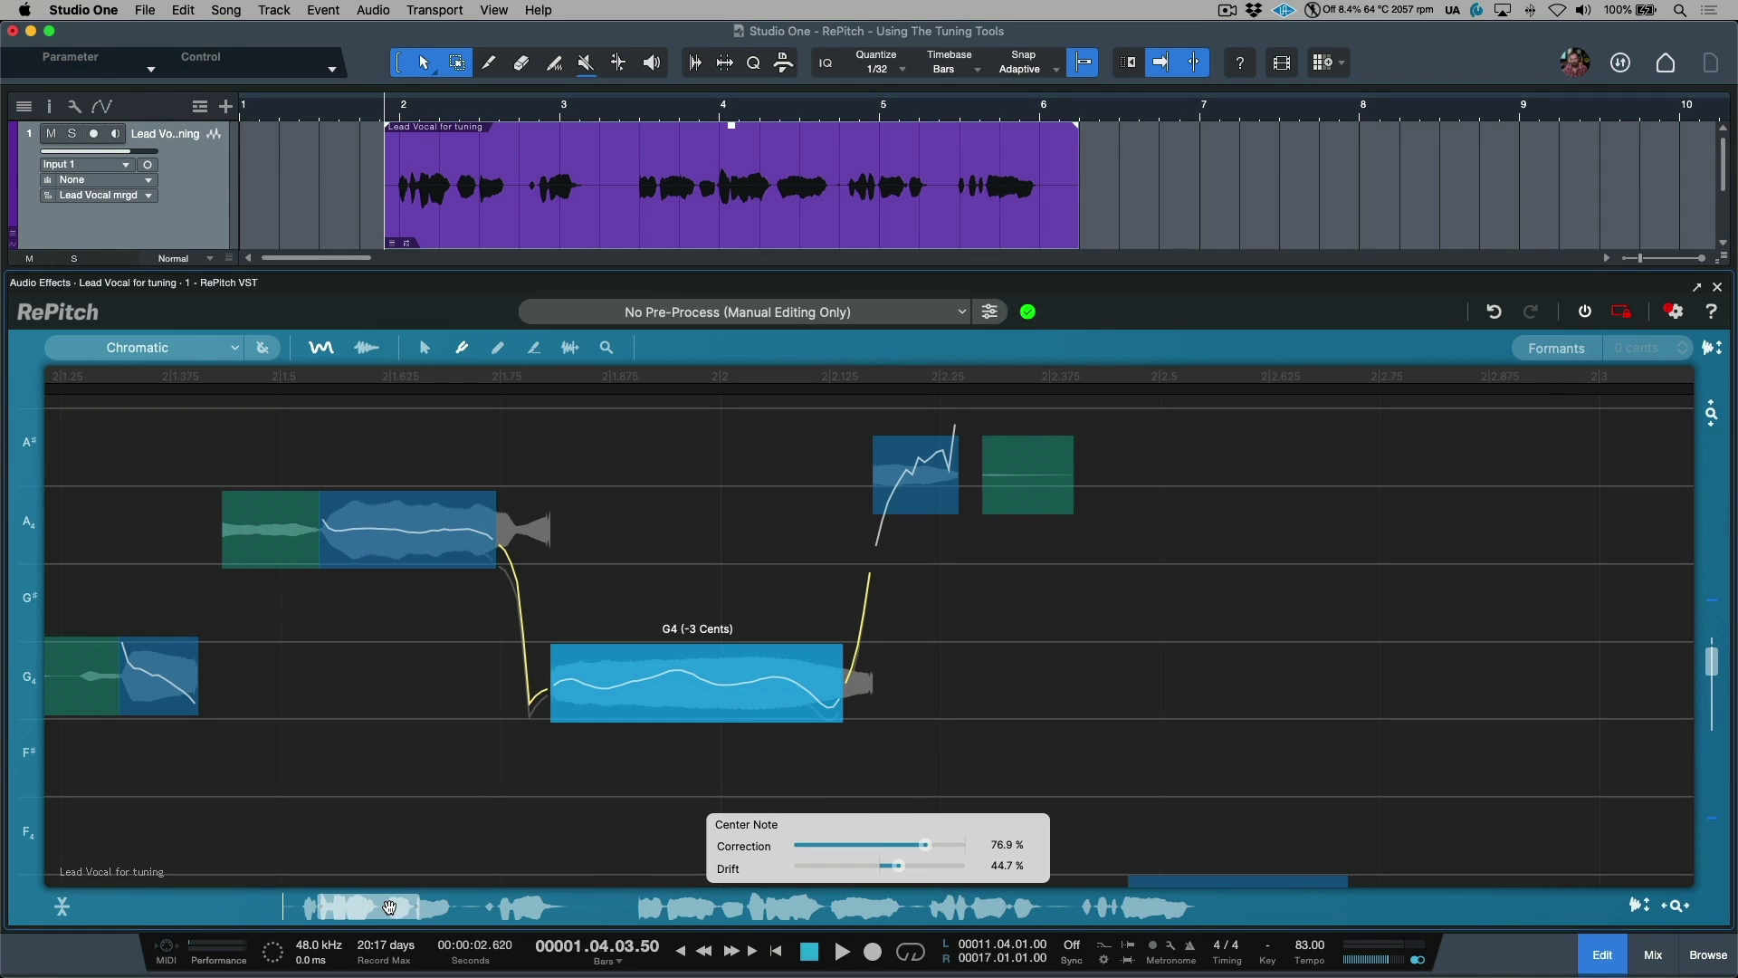
Select the group of A4, G4 and transition notes in a later phrase and adjust their Center Note settings together
{"action": "left_click_drag", "start_coordinate": [390, 907], "coordinate": [828, 923]}
{"action": "left_click_drag", "start_coordinate": [351, 429], "coordinate": [1204, 776]}
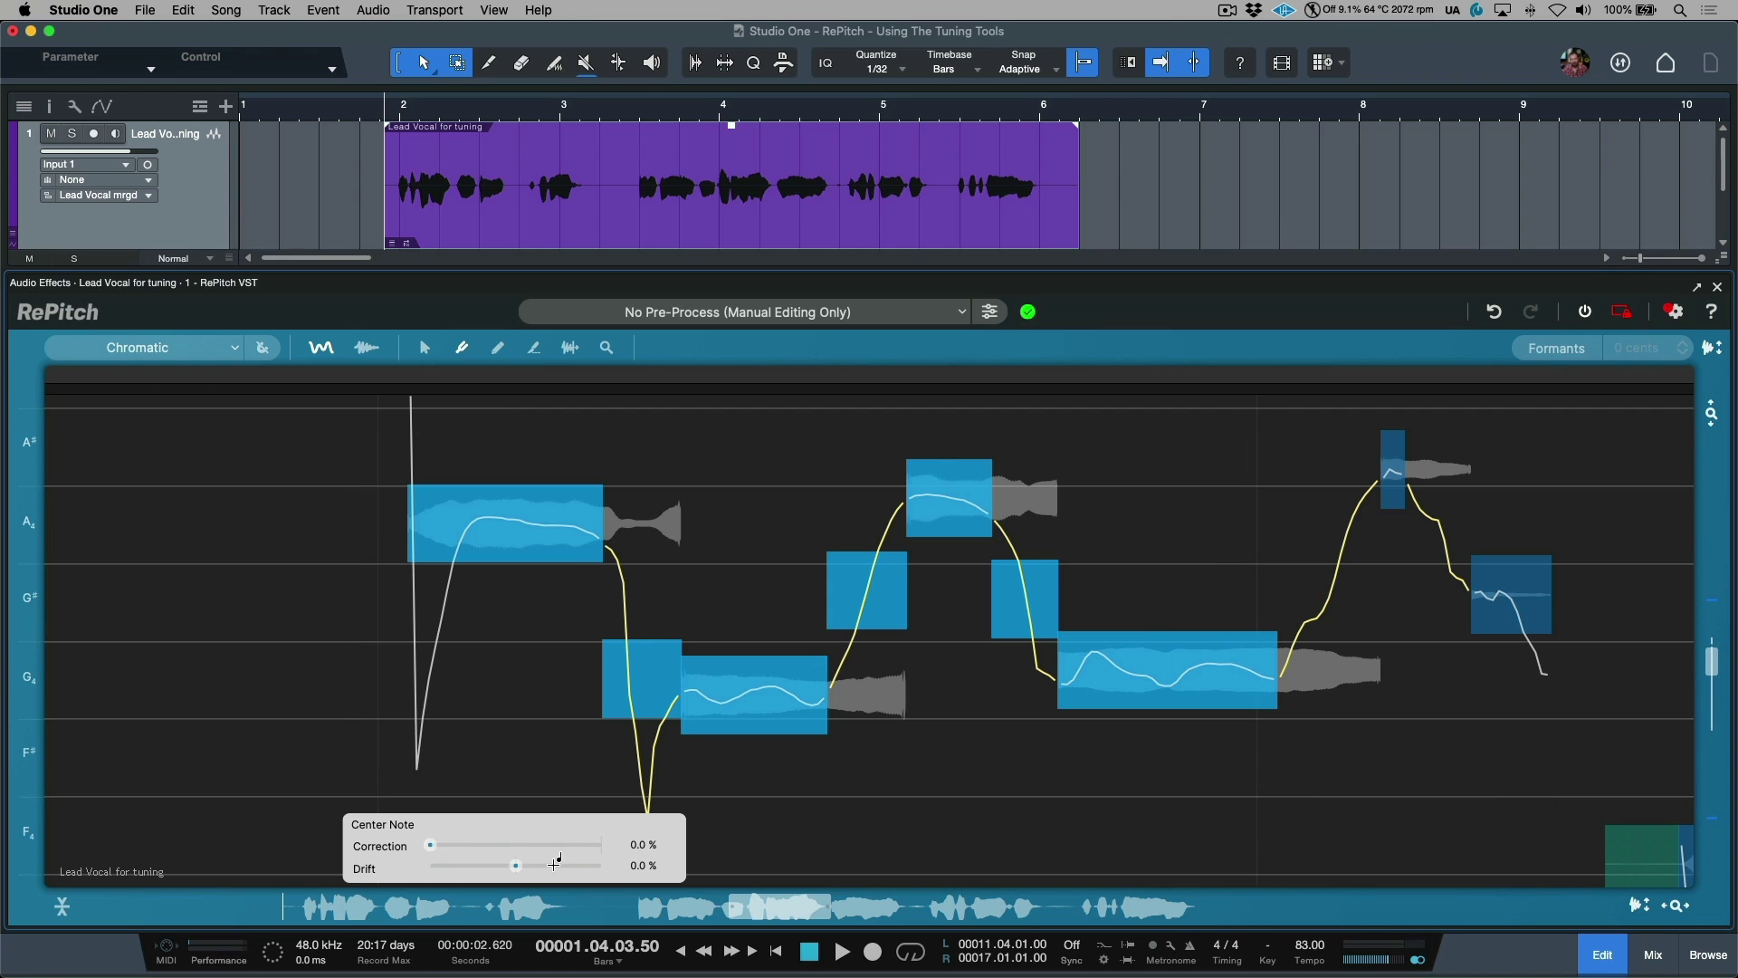
{"action": "left_click_drag", "start_coordinate": [516, 866], "coordinate": [603, 844]}
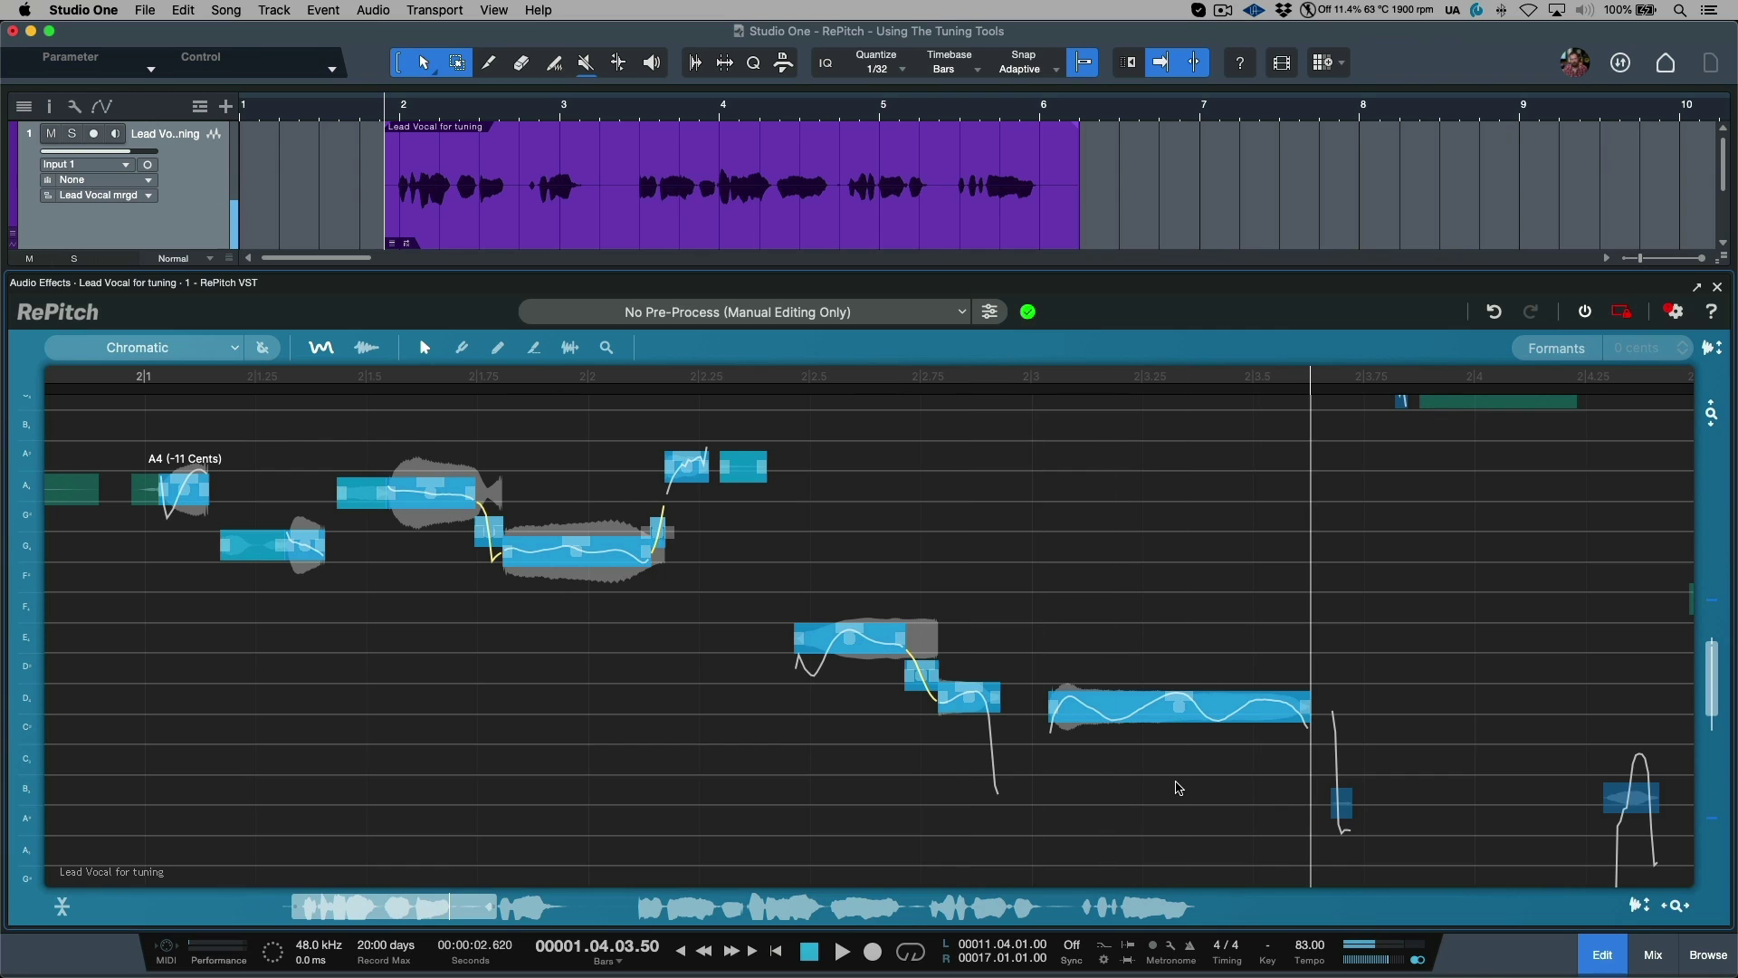
Center all selected notes of the opening phrase on pitch with Correction at 100%, and play the phrase back
{"action": "key", "text": "2"}
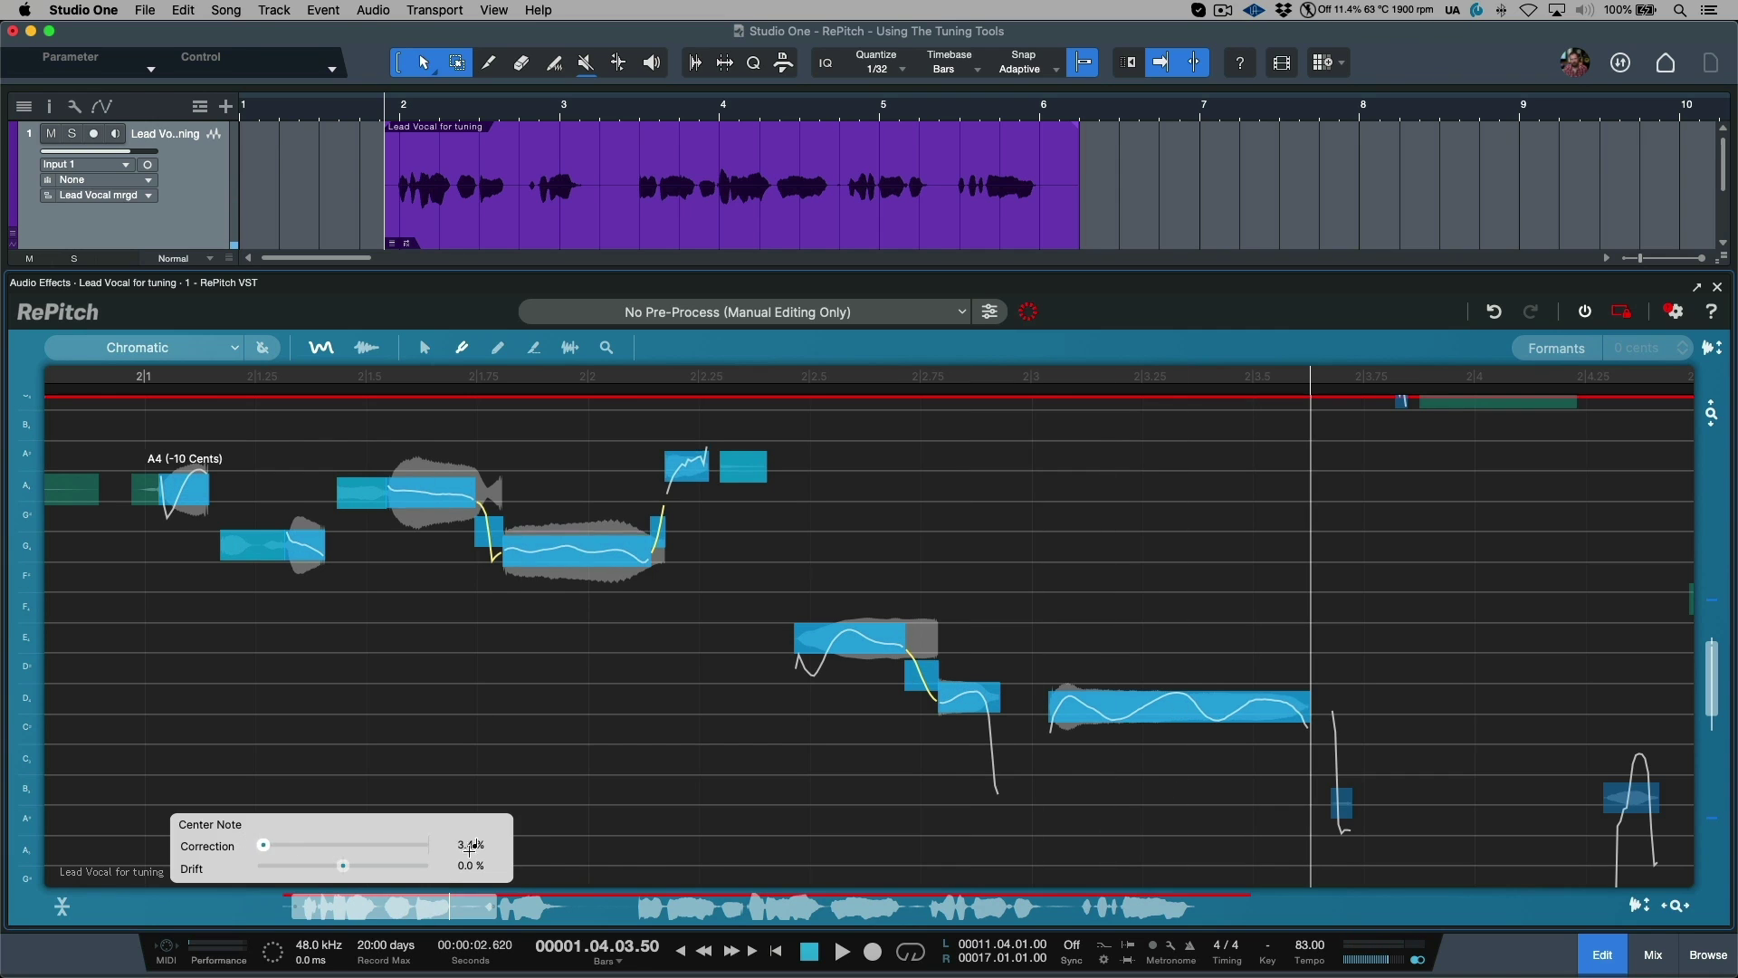
{"action": "left_click_drag", "start_coordinate": [258, 844], "coordinate": [742, 855]}
{"action": "key", "text": "space"}
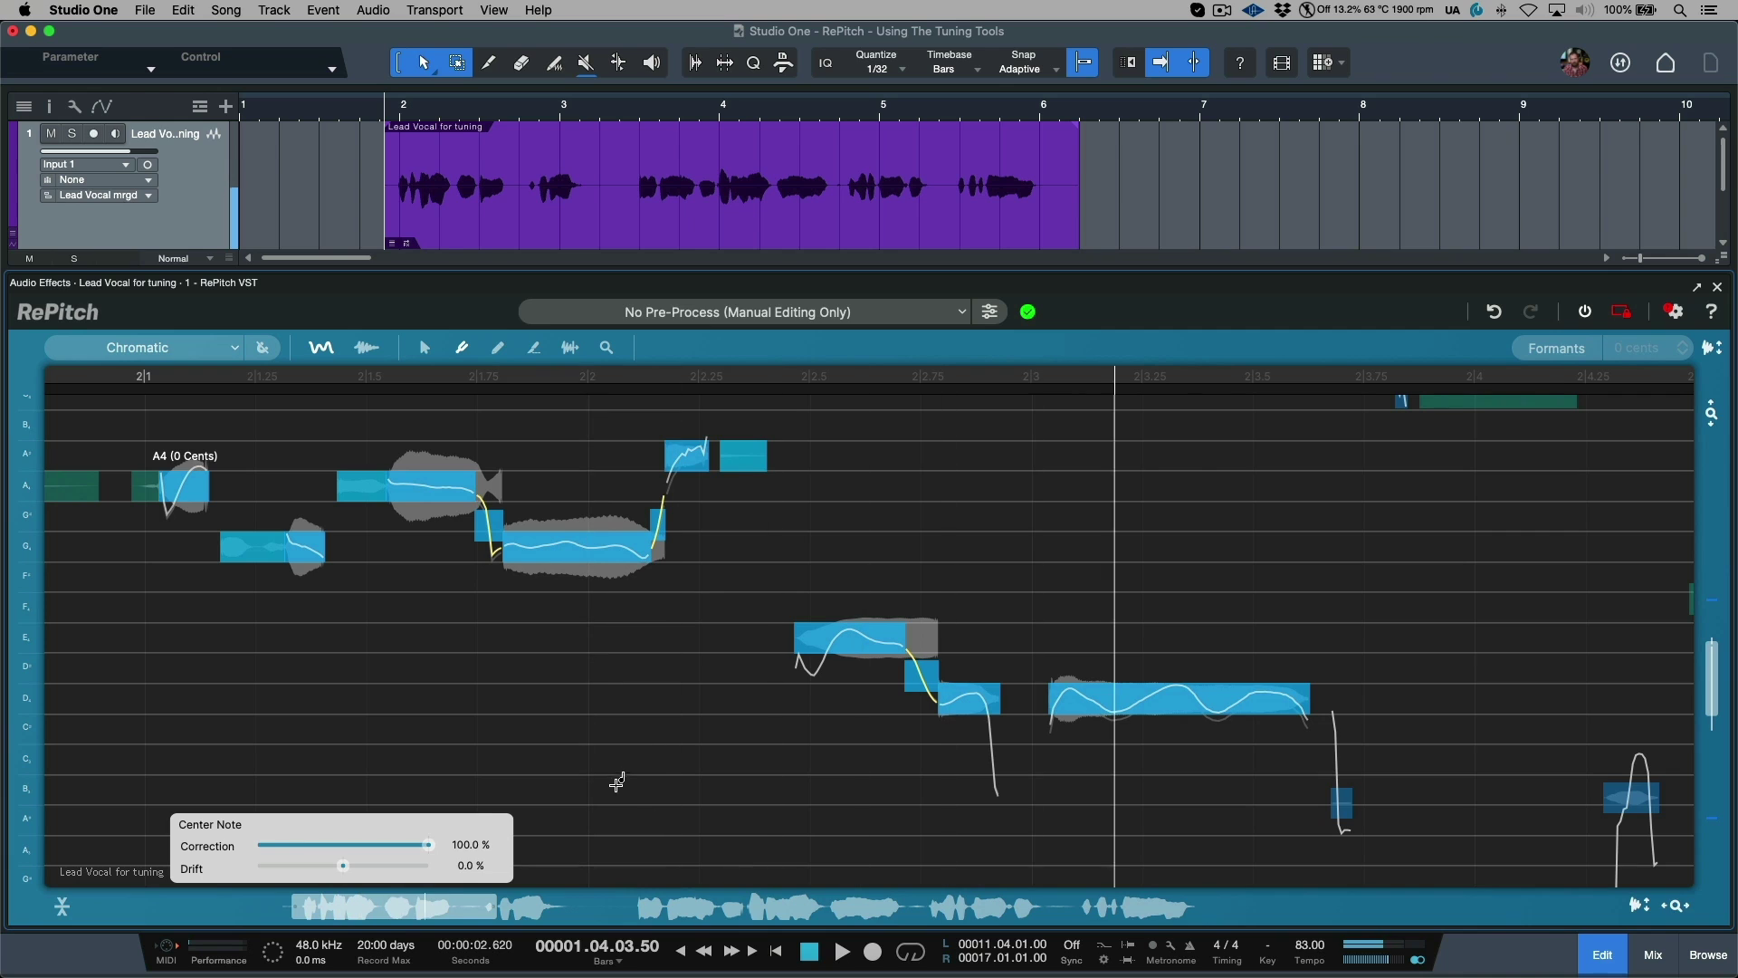
Set the E4 note's Center Note Drift to -91.2% and level the drift of the short D4 note after it
{"action": "left_click", "coordinate": [854, 683]}
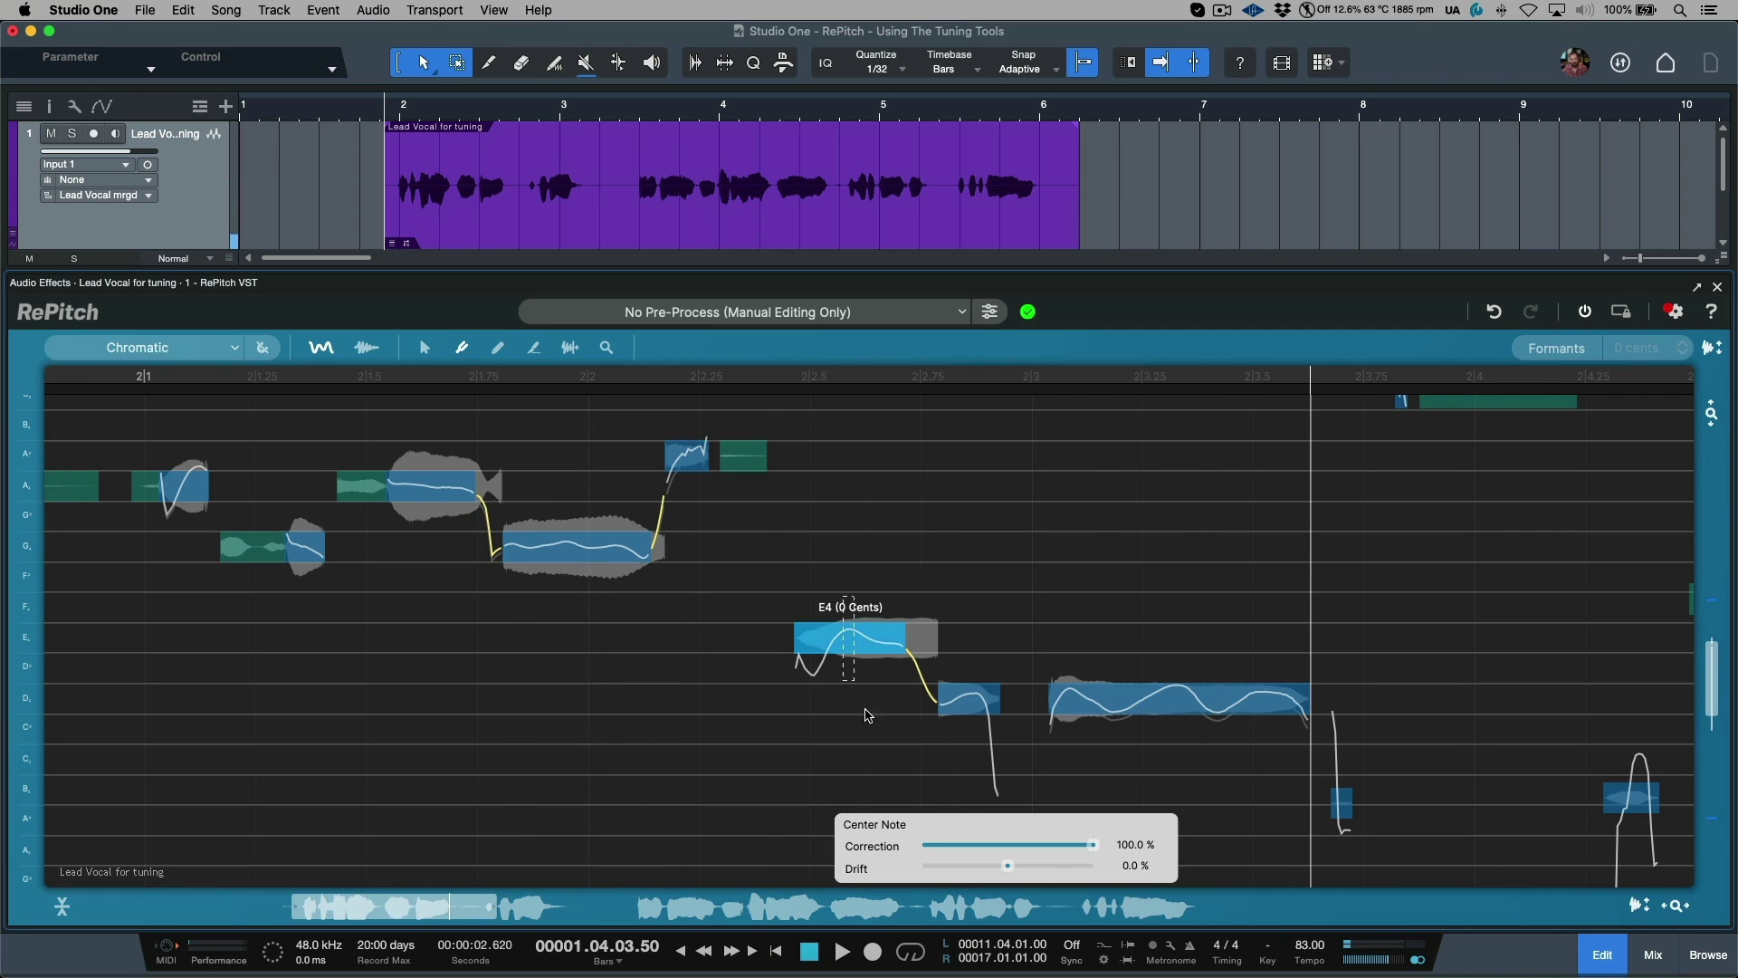
{"action": "left_click_drag", "start_coordinate": [1007, 866], "coordinate": [971, 869]}
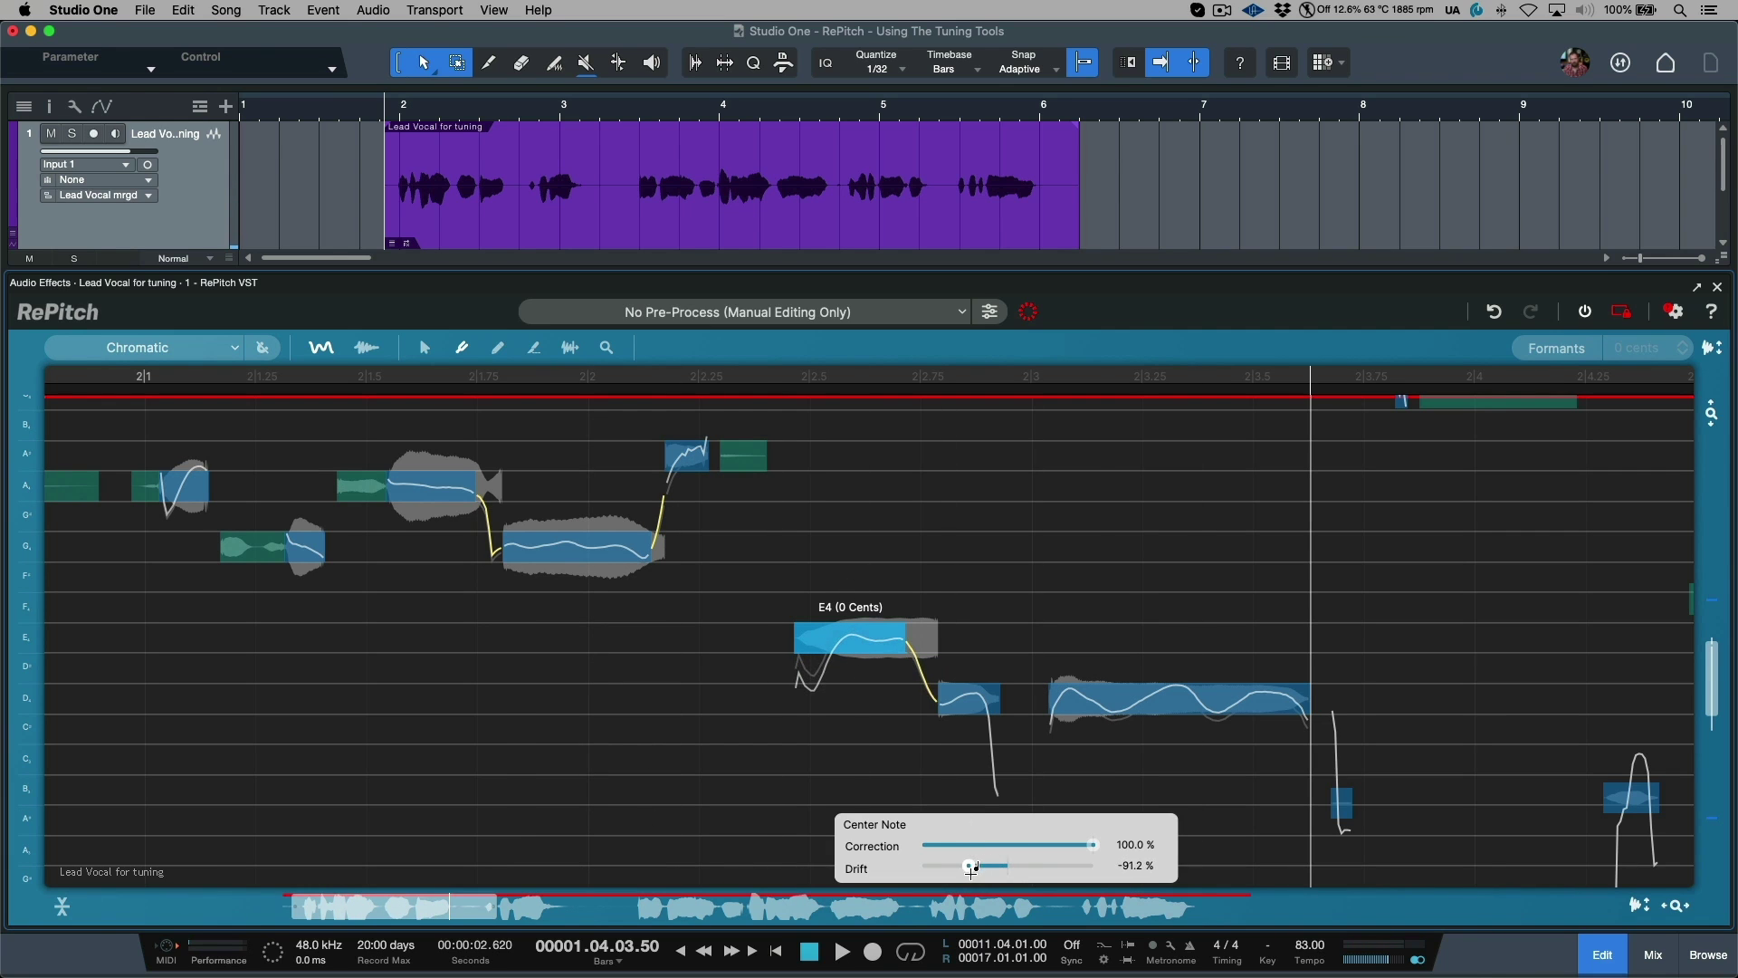
{"action": "left_click", "coordinate": [966, 702]}
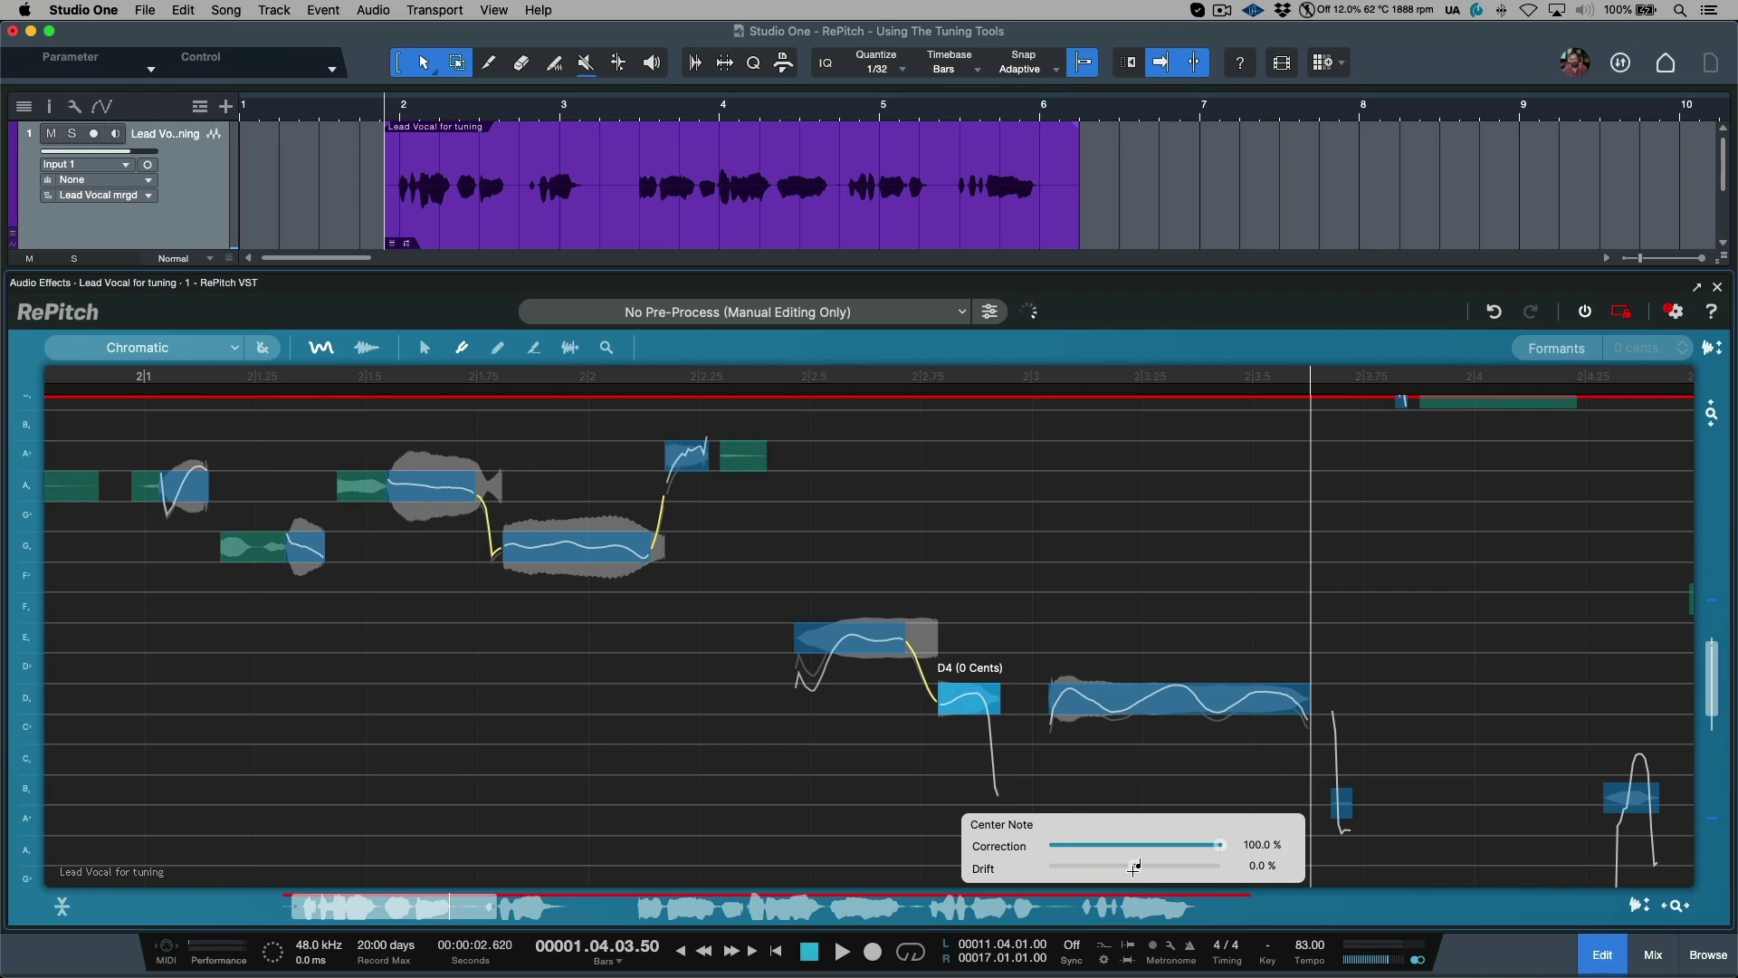
Level the drift of the short and long G4 notes with Center Note, and play back the whole selected phrase
{"action": "left_click", "coordinate": [304, 547]}
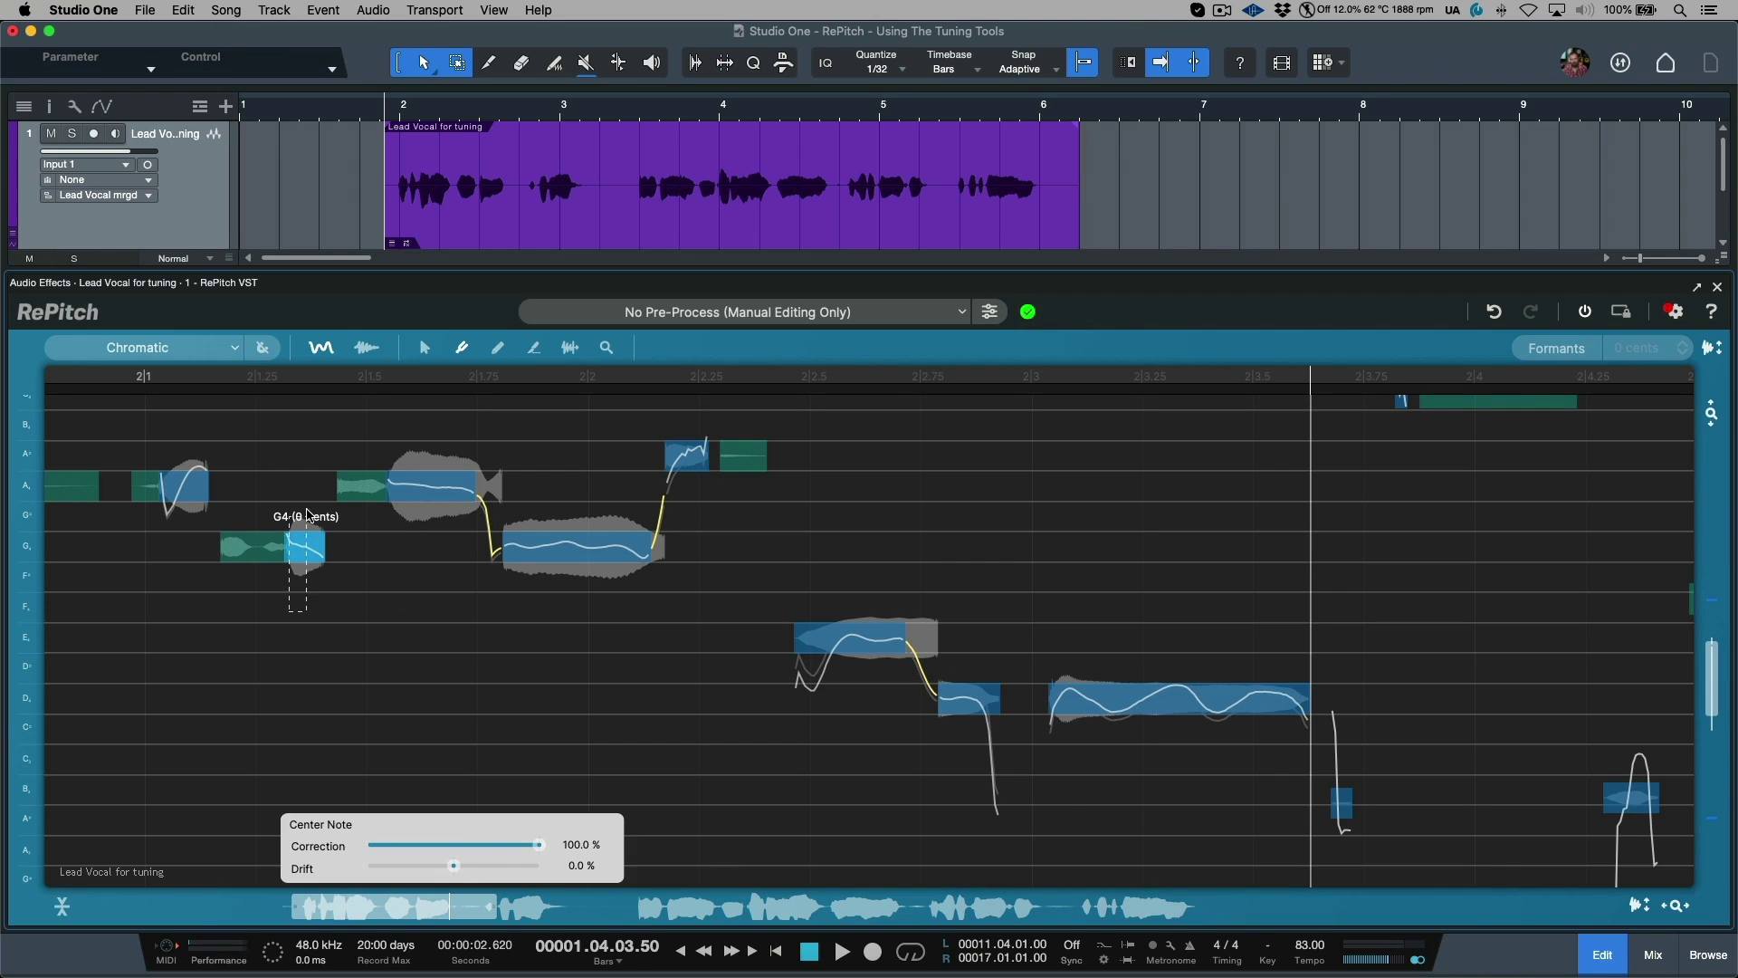
{"action": "left_click_drag", "start_coordinate": [454, 866], "coordinate": [499, 865]}
{"action": "left_click", "coordinate": [593, 548]}
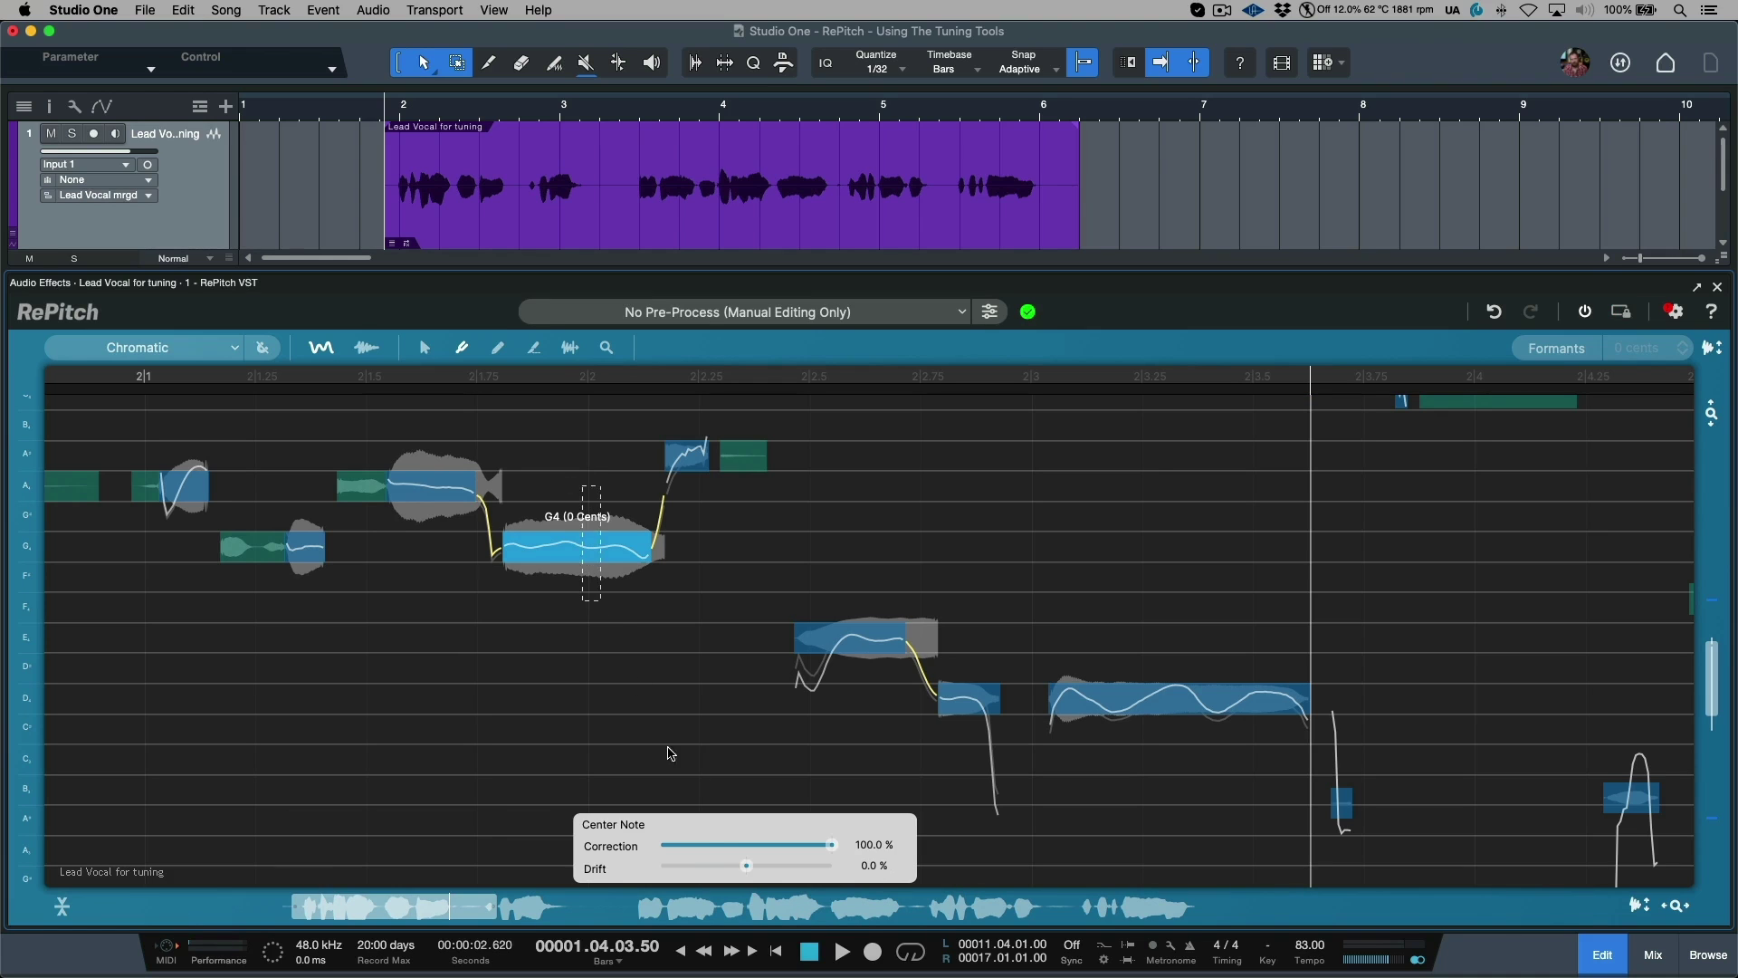
{"action": "left_click_drag", "start_coordinate": [746, 865], "coordinate": [779, 865]}
{"action": "left_click_drag", "start_coordinate": [178, 427], "coordinate": [1208, 819]}
{"action": "key", "text": "space"}
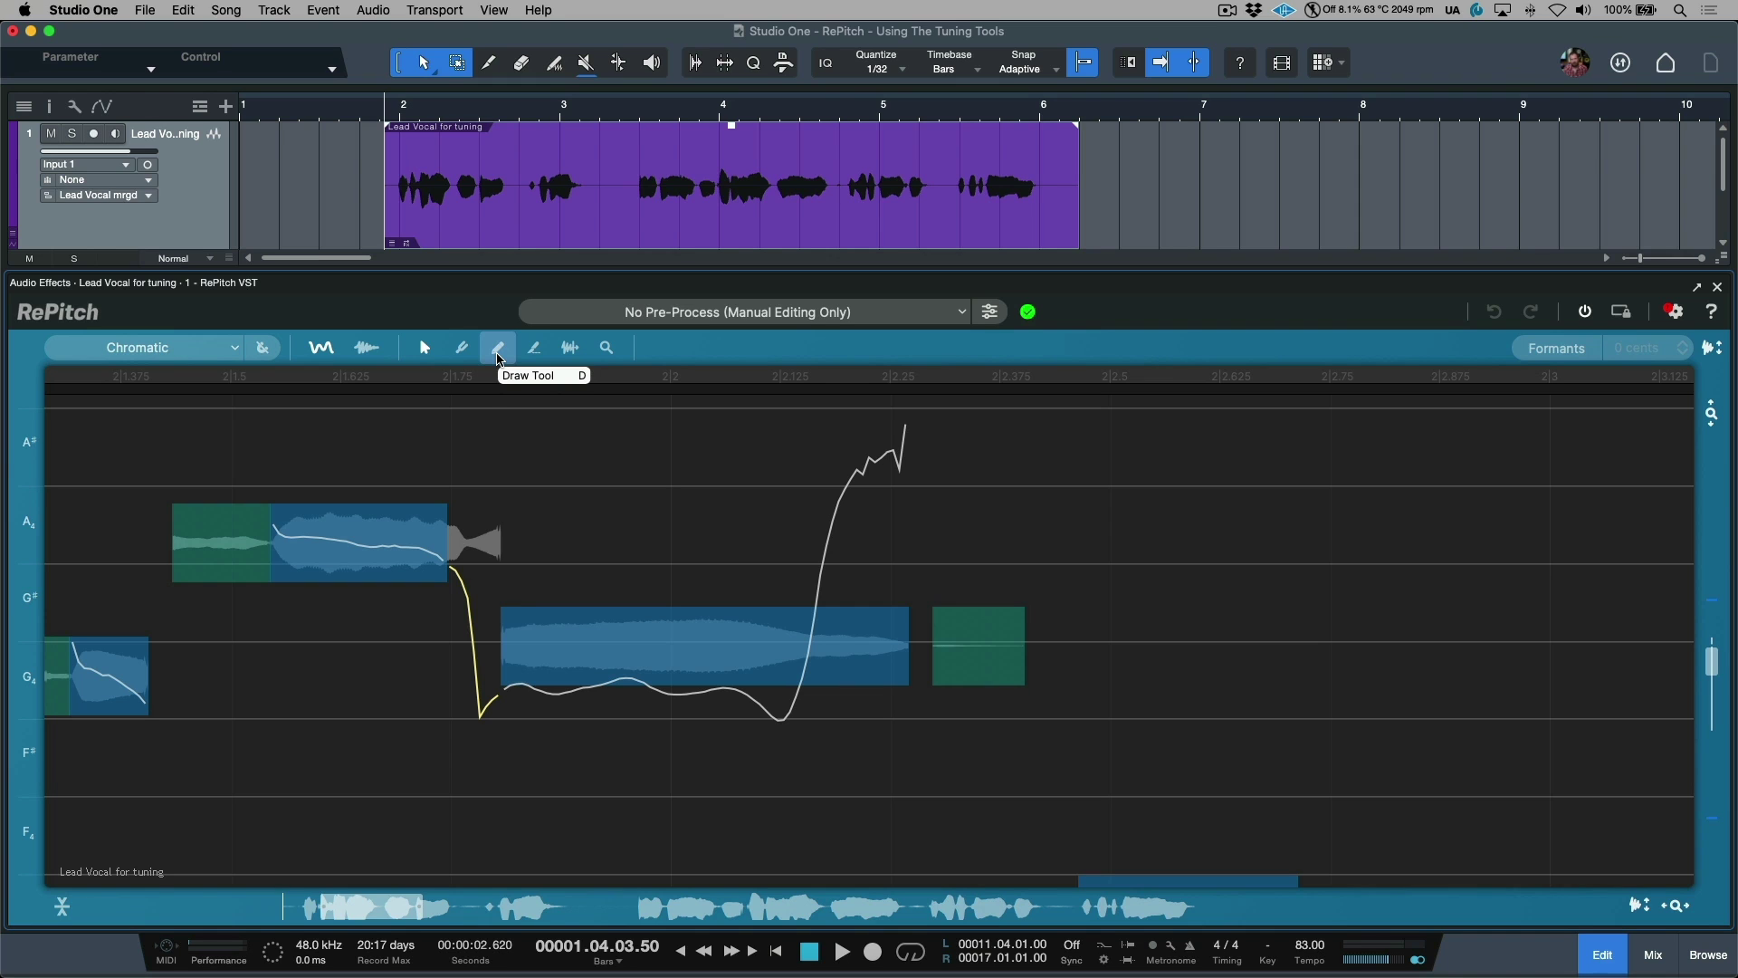
Redraw the A4-to-G4 pitch transition as a smoother slope with the Draw tool, and smooth the jagged top of the G4 note's rise
{"action": "left_click", "coordinate": [501, 353]}
{"action": "left_click_drag", "start_coordinate": [462, 557], "coordinate": [627, 577]}
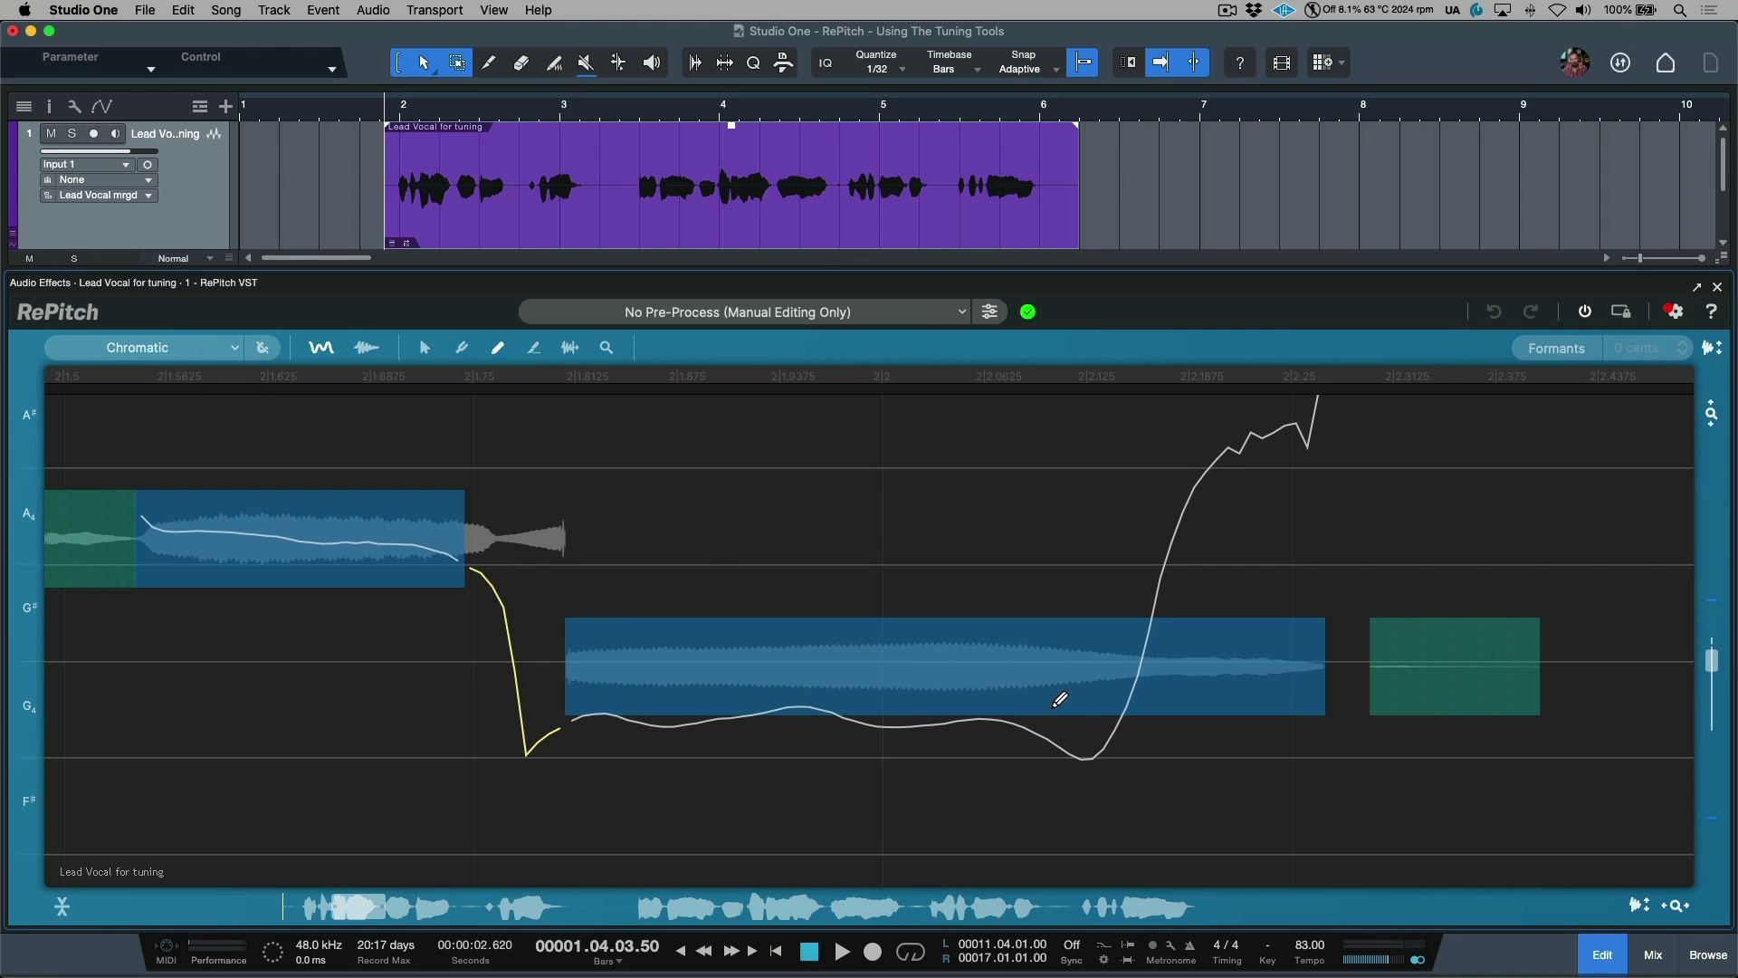
{"action": "mouse_move", "coordinate": [494, 578]}
{"action": "left_mouse_down"}
{"action": "mouse_move", "coordinate": [557, 723]}
{"action": "mouse_move", "coordinate": [572, 715]}
{"action": "mouse_move", "coordinate": [554, 697]}
{"action": "left_mouse_up"}
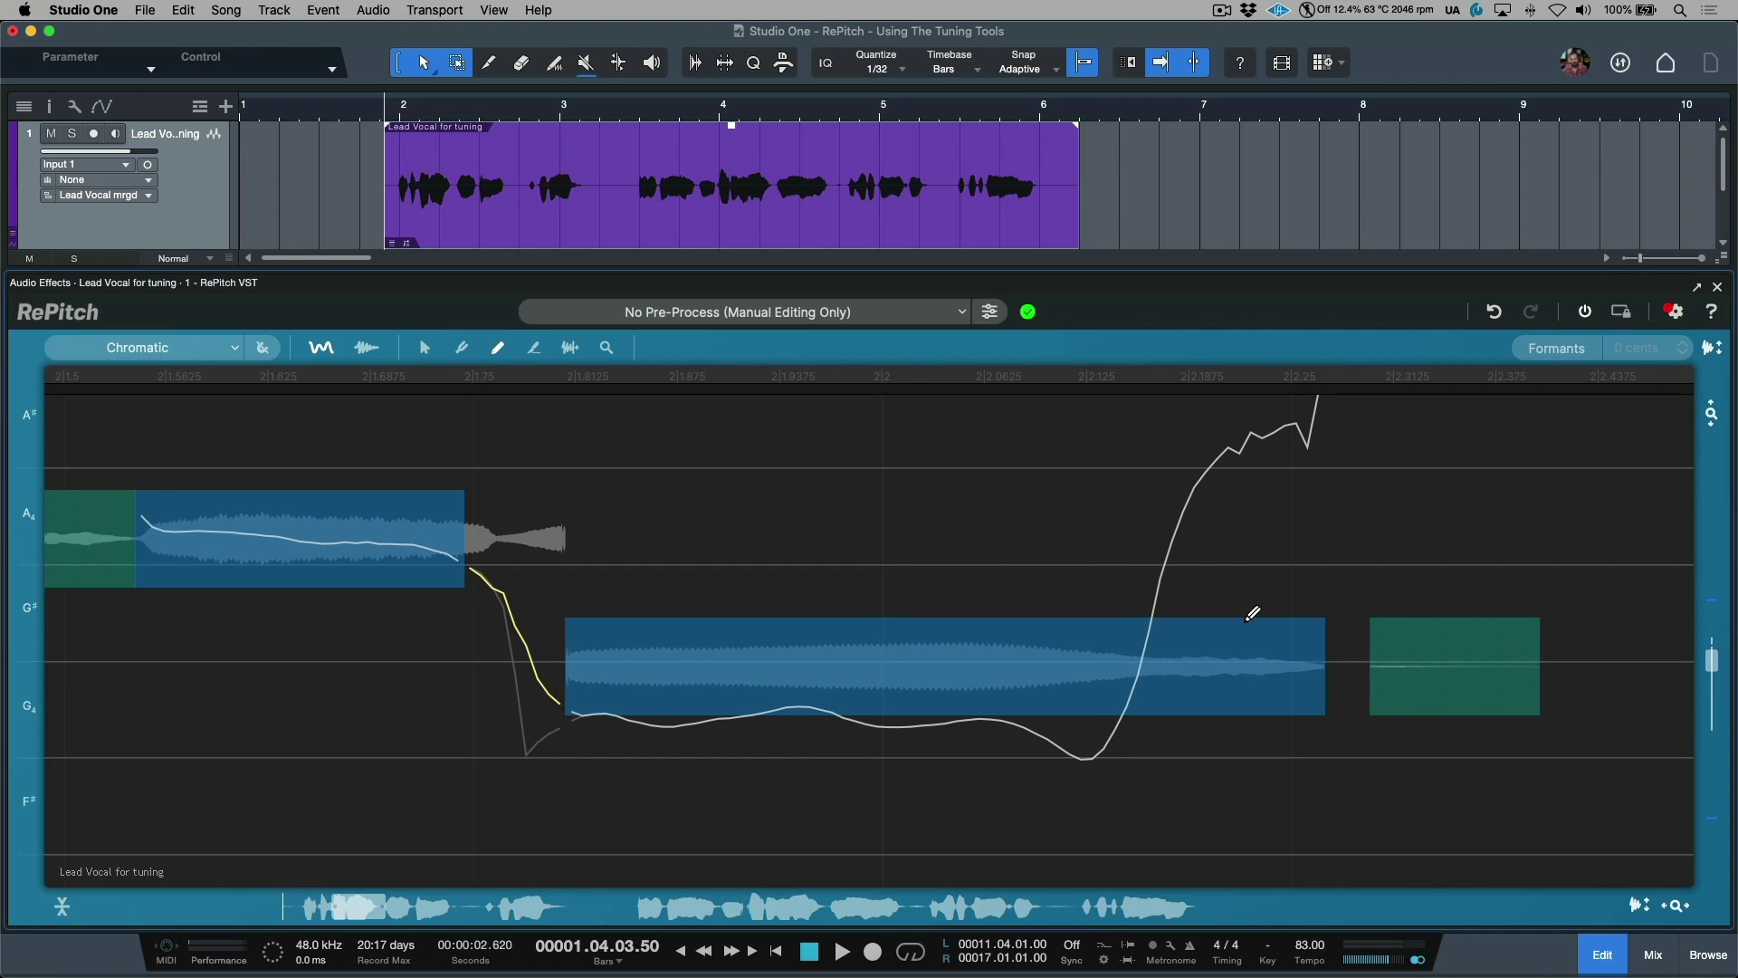
{"action": "scroll", "coordinate": [1211, 616], "scroll_direction": "down", "scroll_amount": 5}
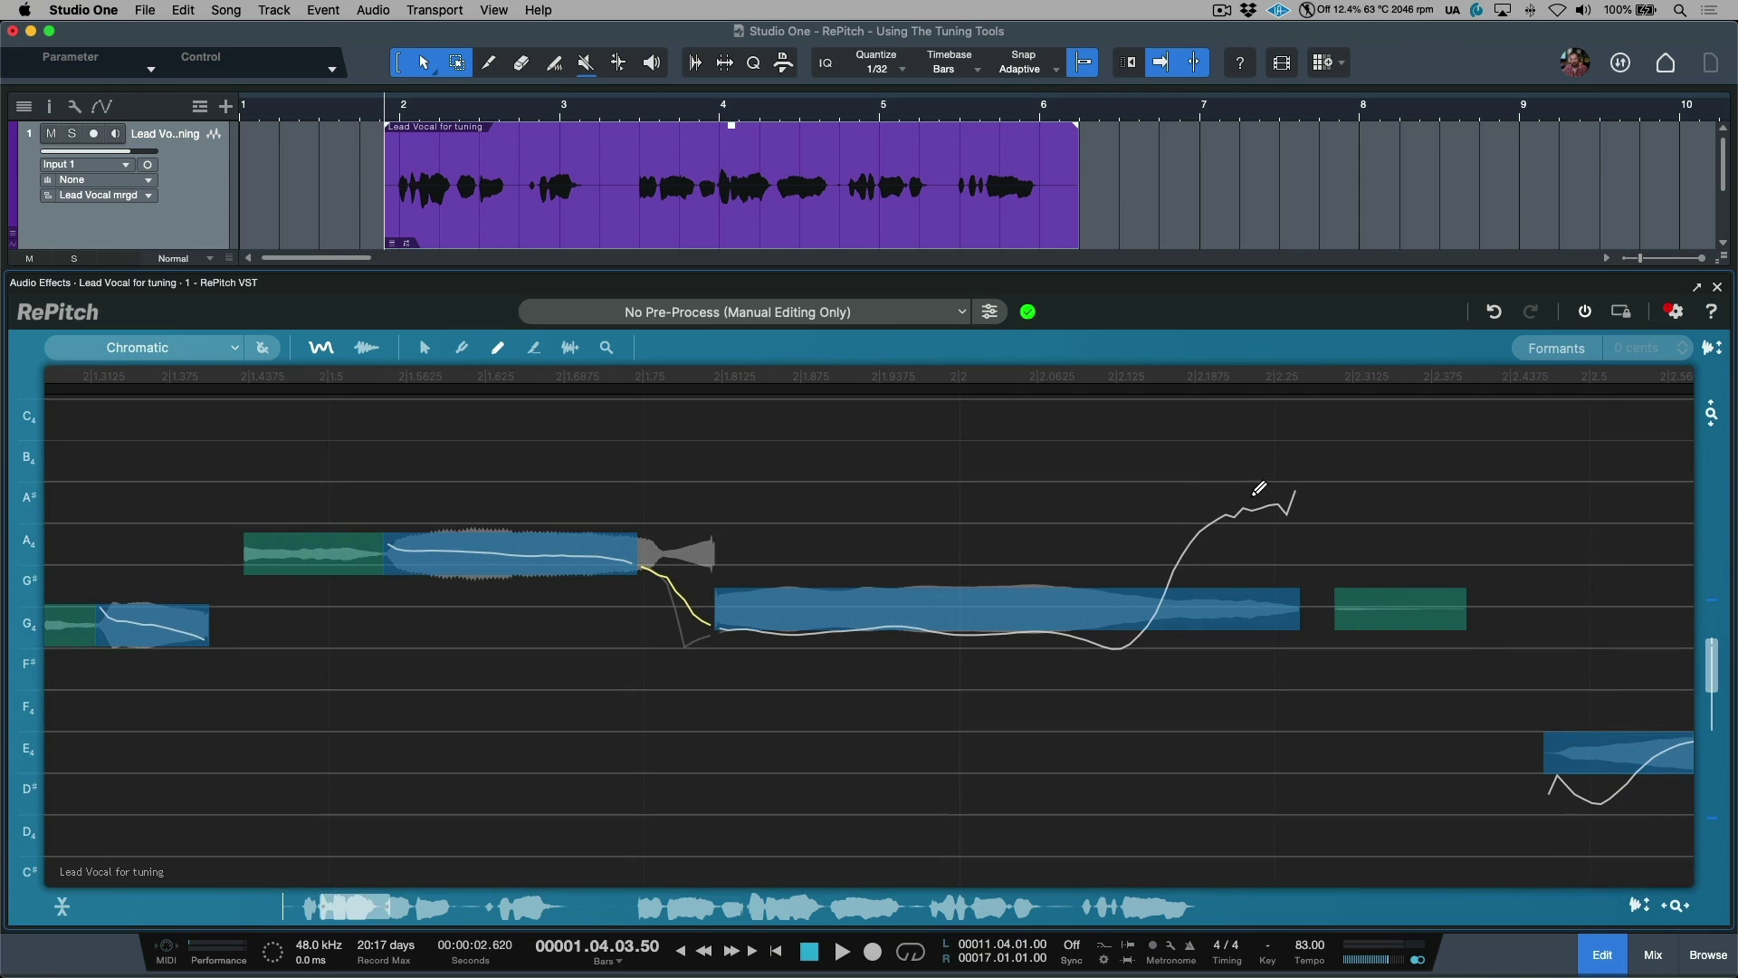
{"action": "left_click_drag", "start_coordinate": [1228, 509], "coordinate": [1297, 496]}
Redraw the end of the A3 note's pitch curve in the later phrase that starts on D4
{"action": "left_click_drag", "start_coordinate": [449, 907], "coordinate": [543, 908]}
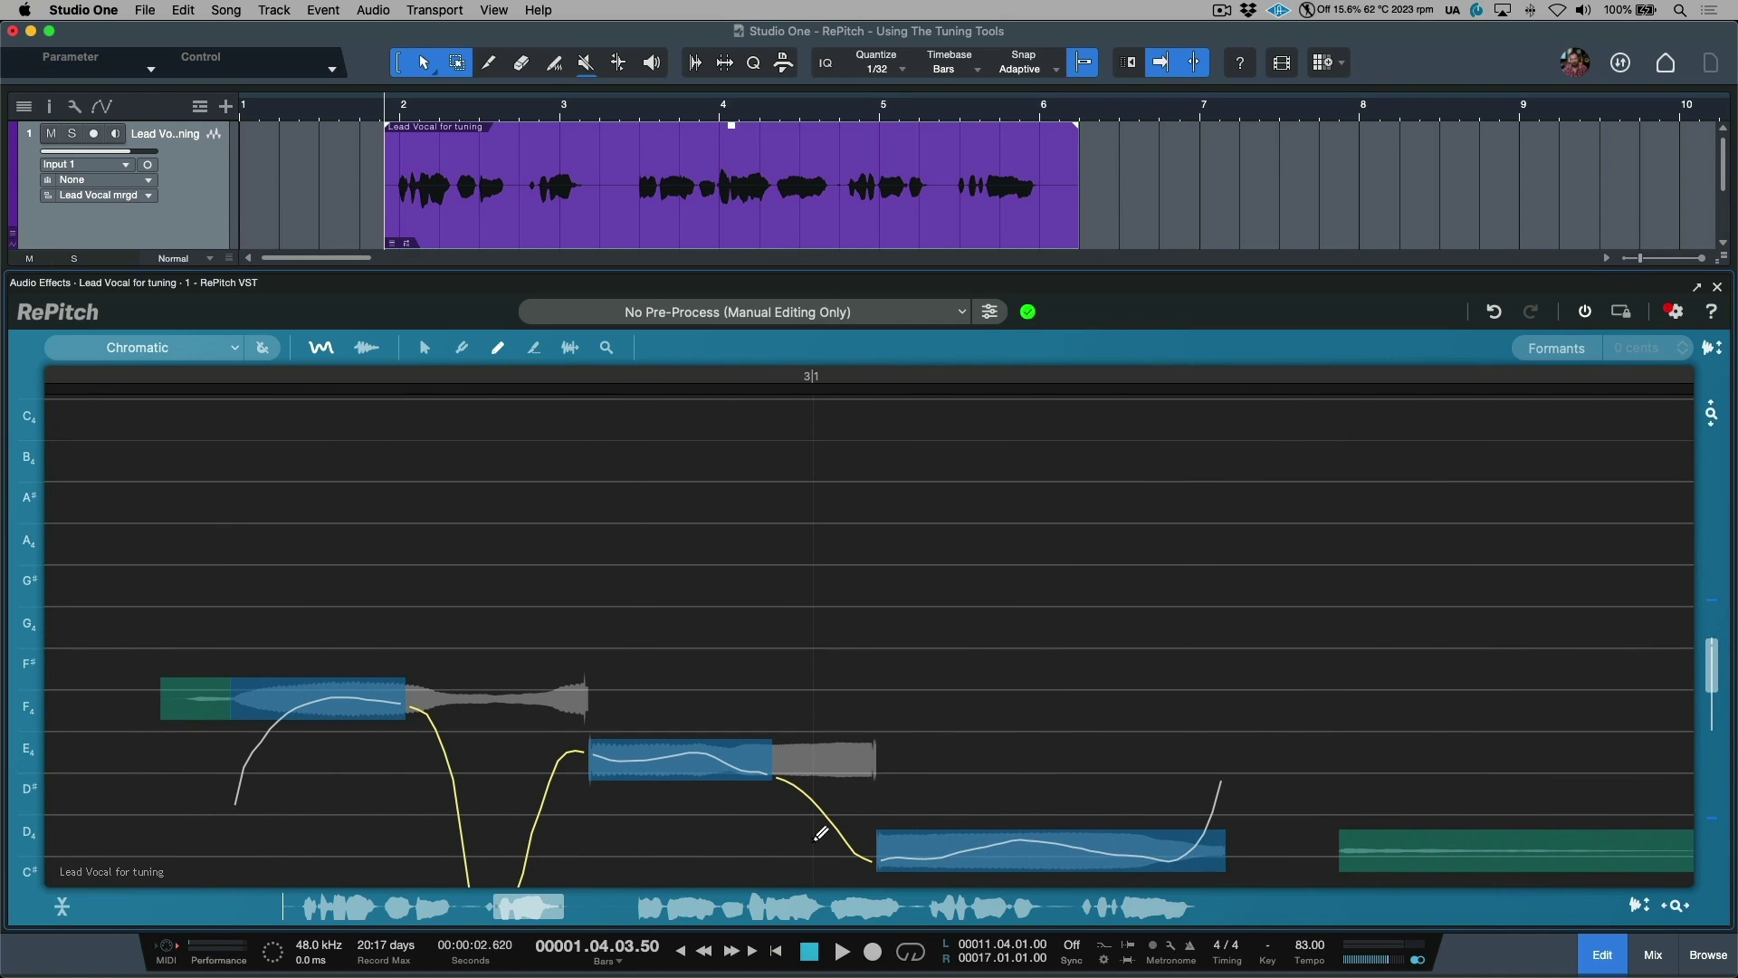
{"action": "left_click_drag", "start_coordinate": [565, 911], "coordinate": [713, 909]}
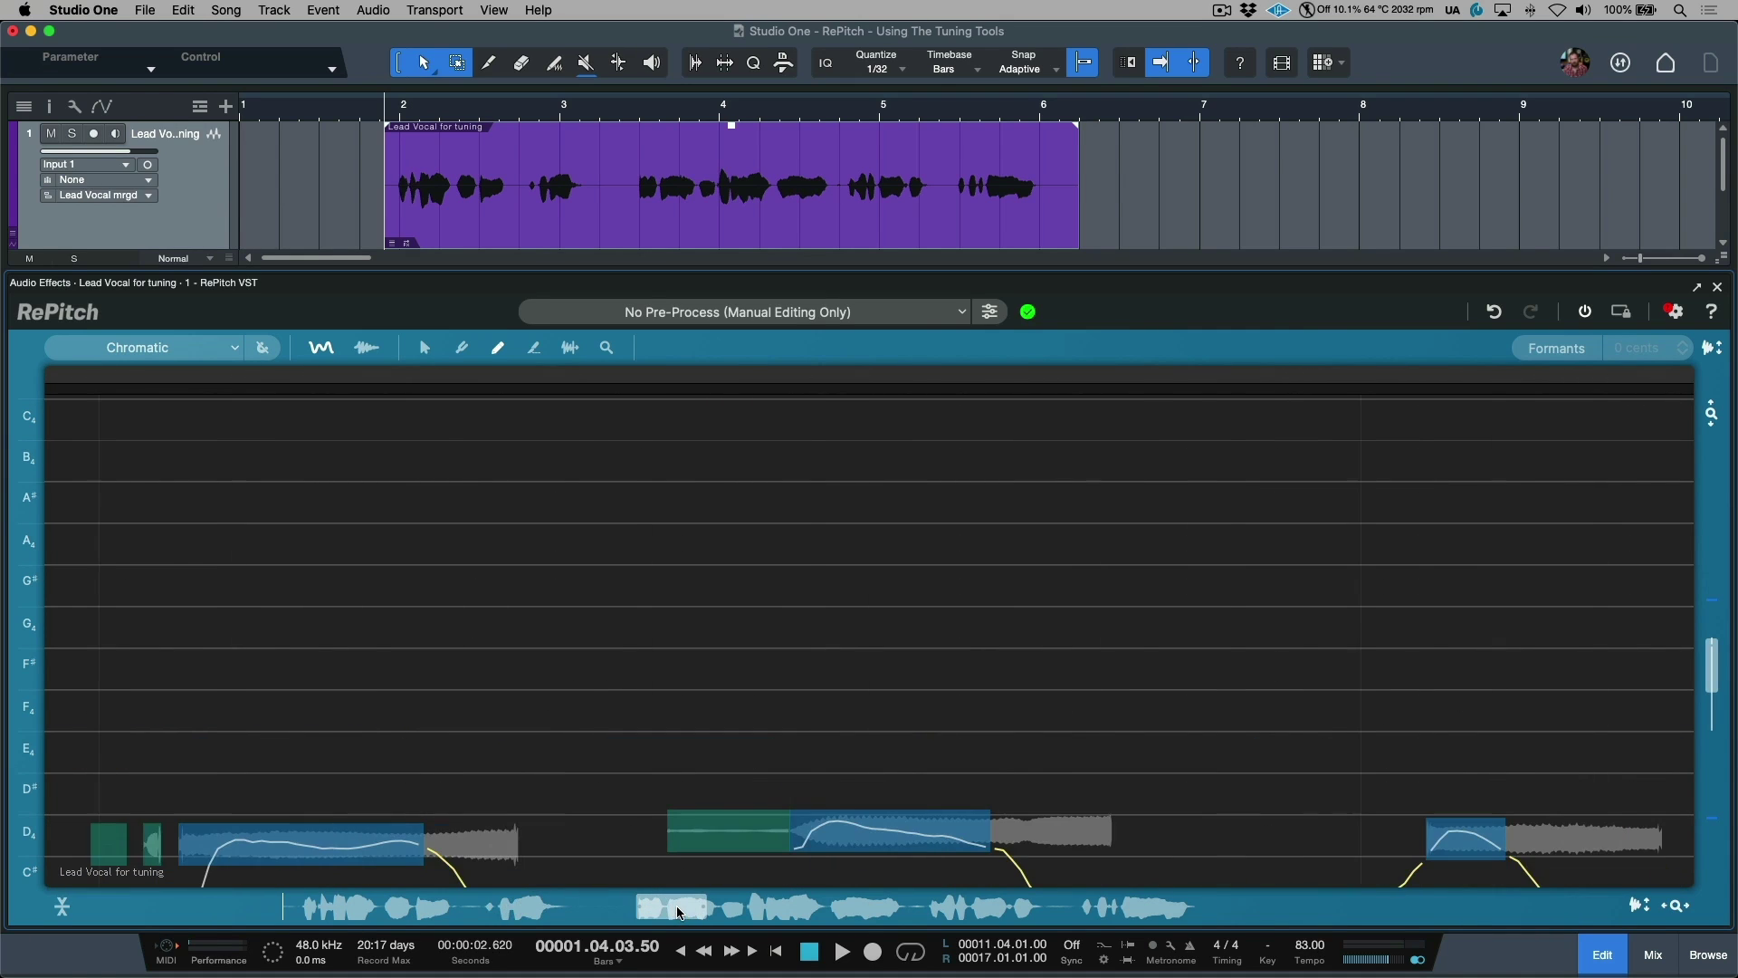
{"action": "left_click_drag", "start_coordinate": [1089, 702], "coordinate": [1002, 474]}
{"action": "mouse_move", "coordinate": [1149, 667]}
{"action": "left_mouse_down"}
{"action": "mouse_move", "coordinate": [963, 641]}
{"action": "mouse_move", "coordinate": [864, 606]}
{"action": "left_mouse_up"}
{"action": "left_click_drag", "start_coordinate": [1332, 830], "coordinate": [1549, 848]}
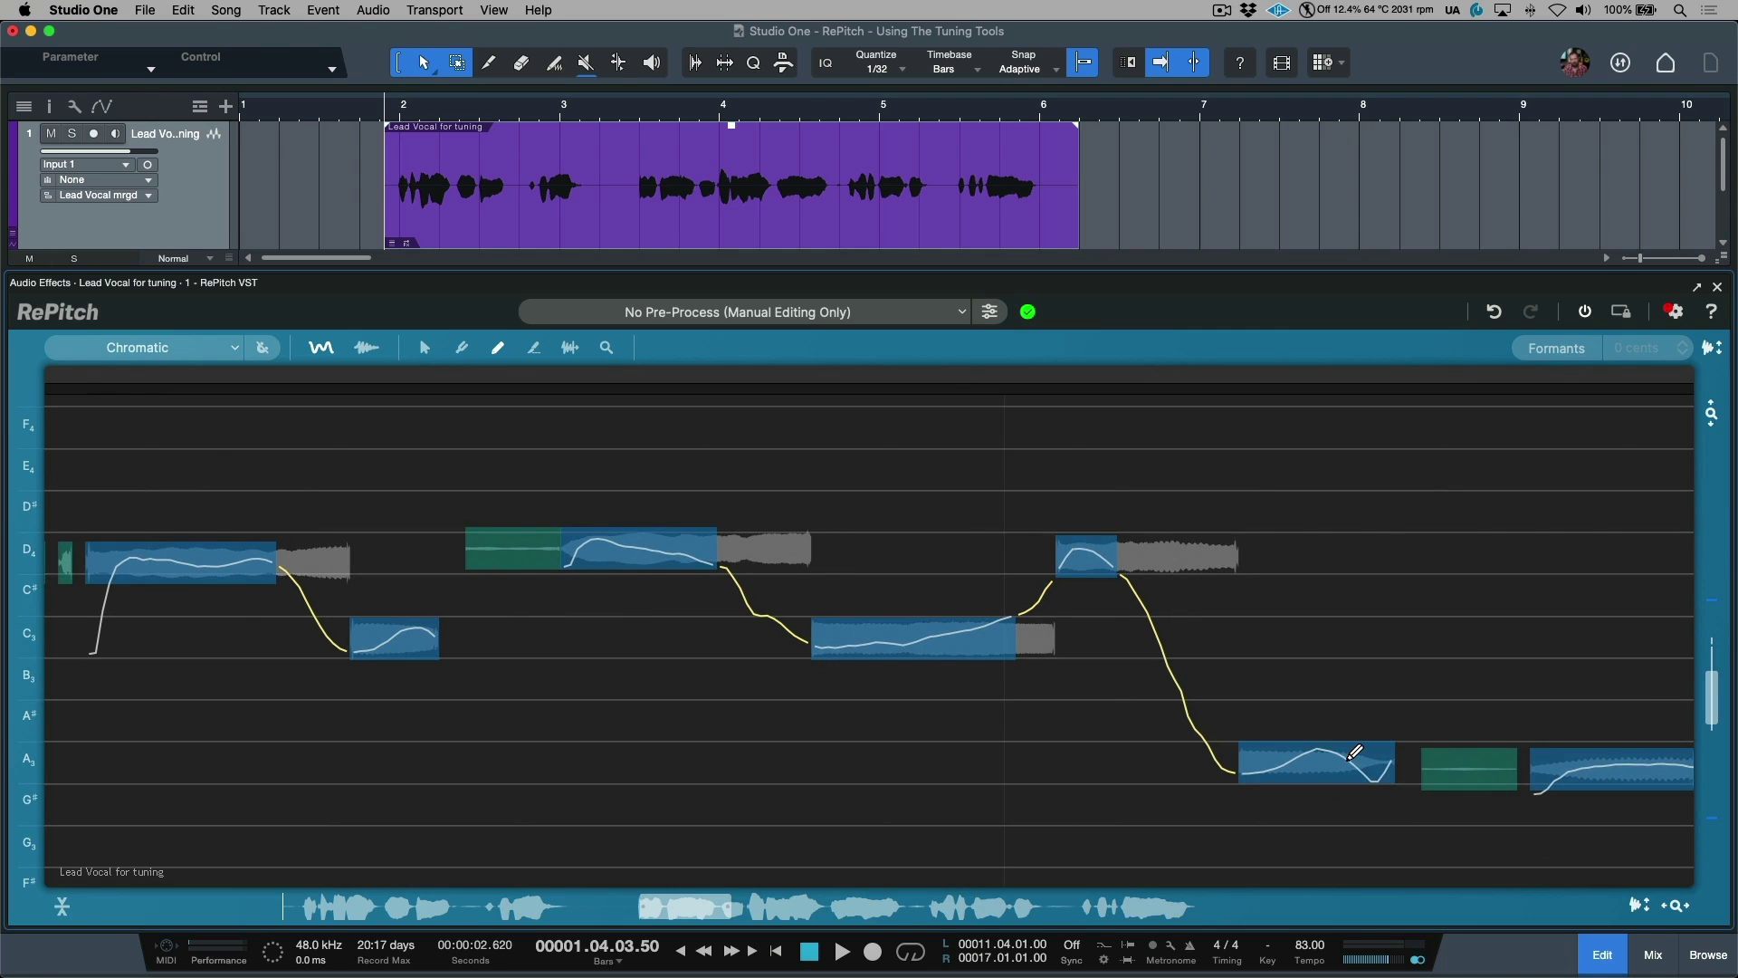
{"action": "left_click_drag", "start_coordinate": [1358, 754], "coordinate": [1423, 756]}
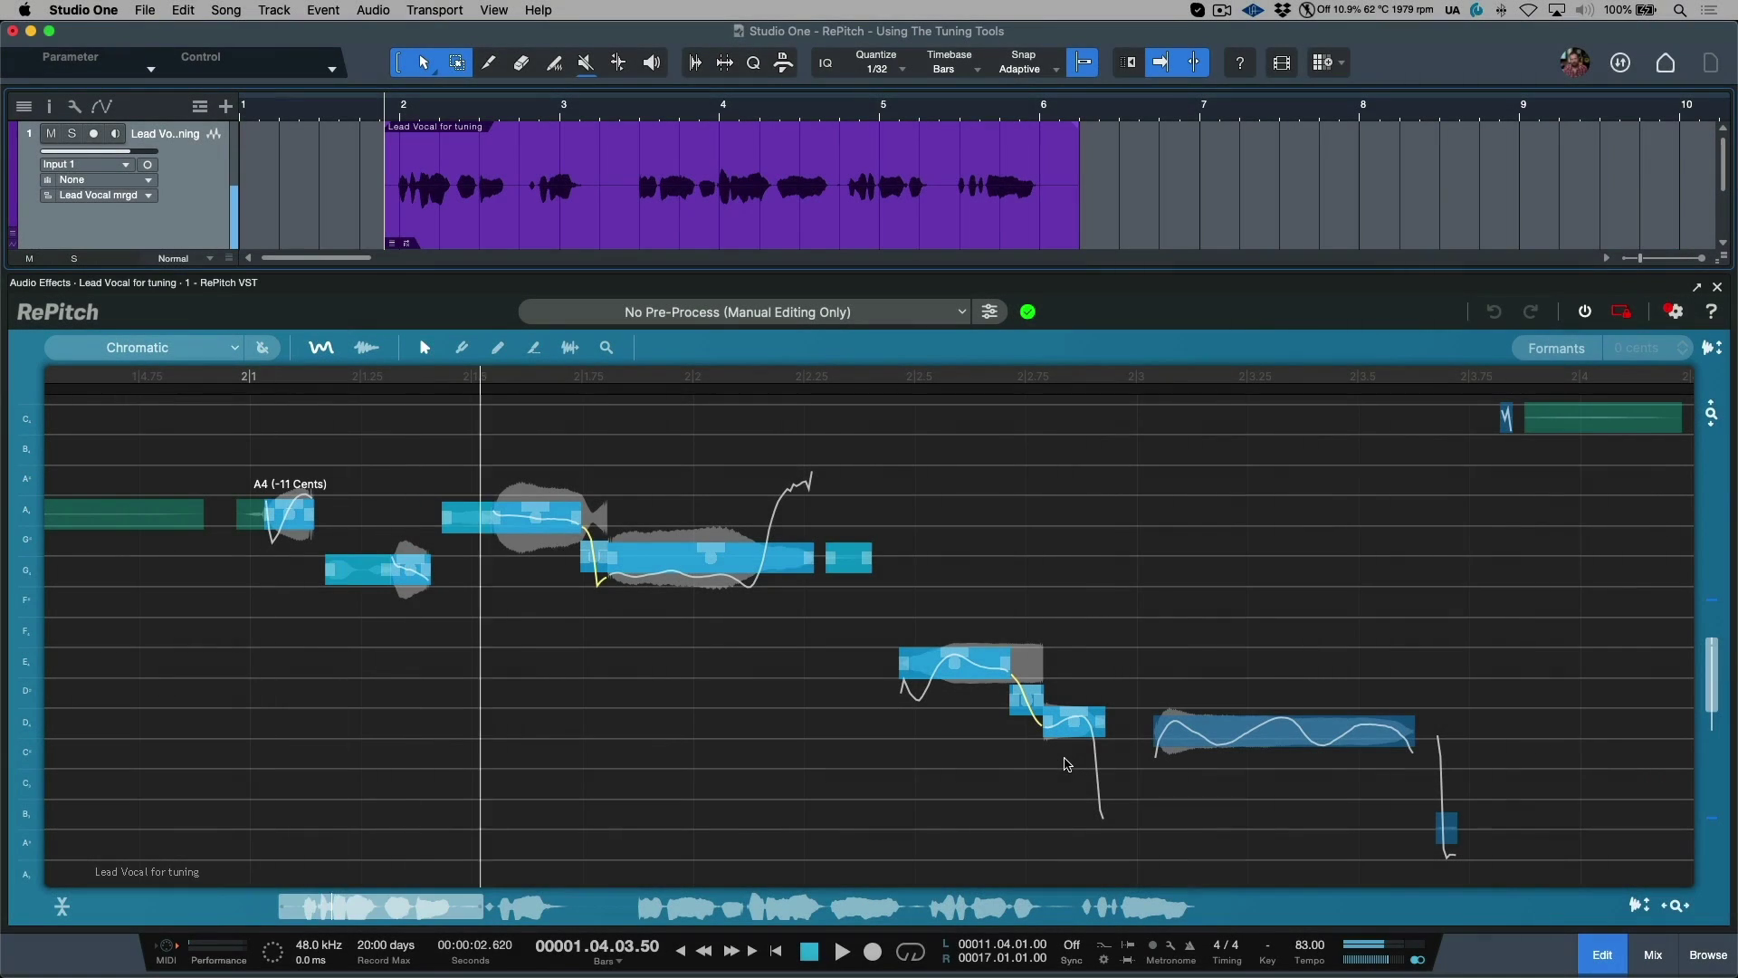
Draw flat pitch curves across the first short A4 note and the short G4 note after it
{"action": "key", "text": "space"}
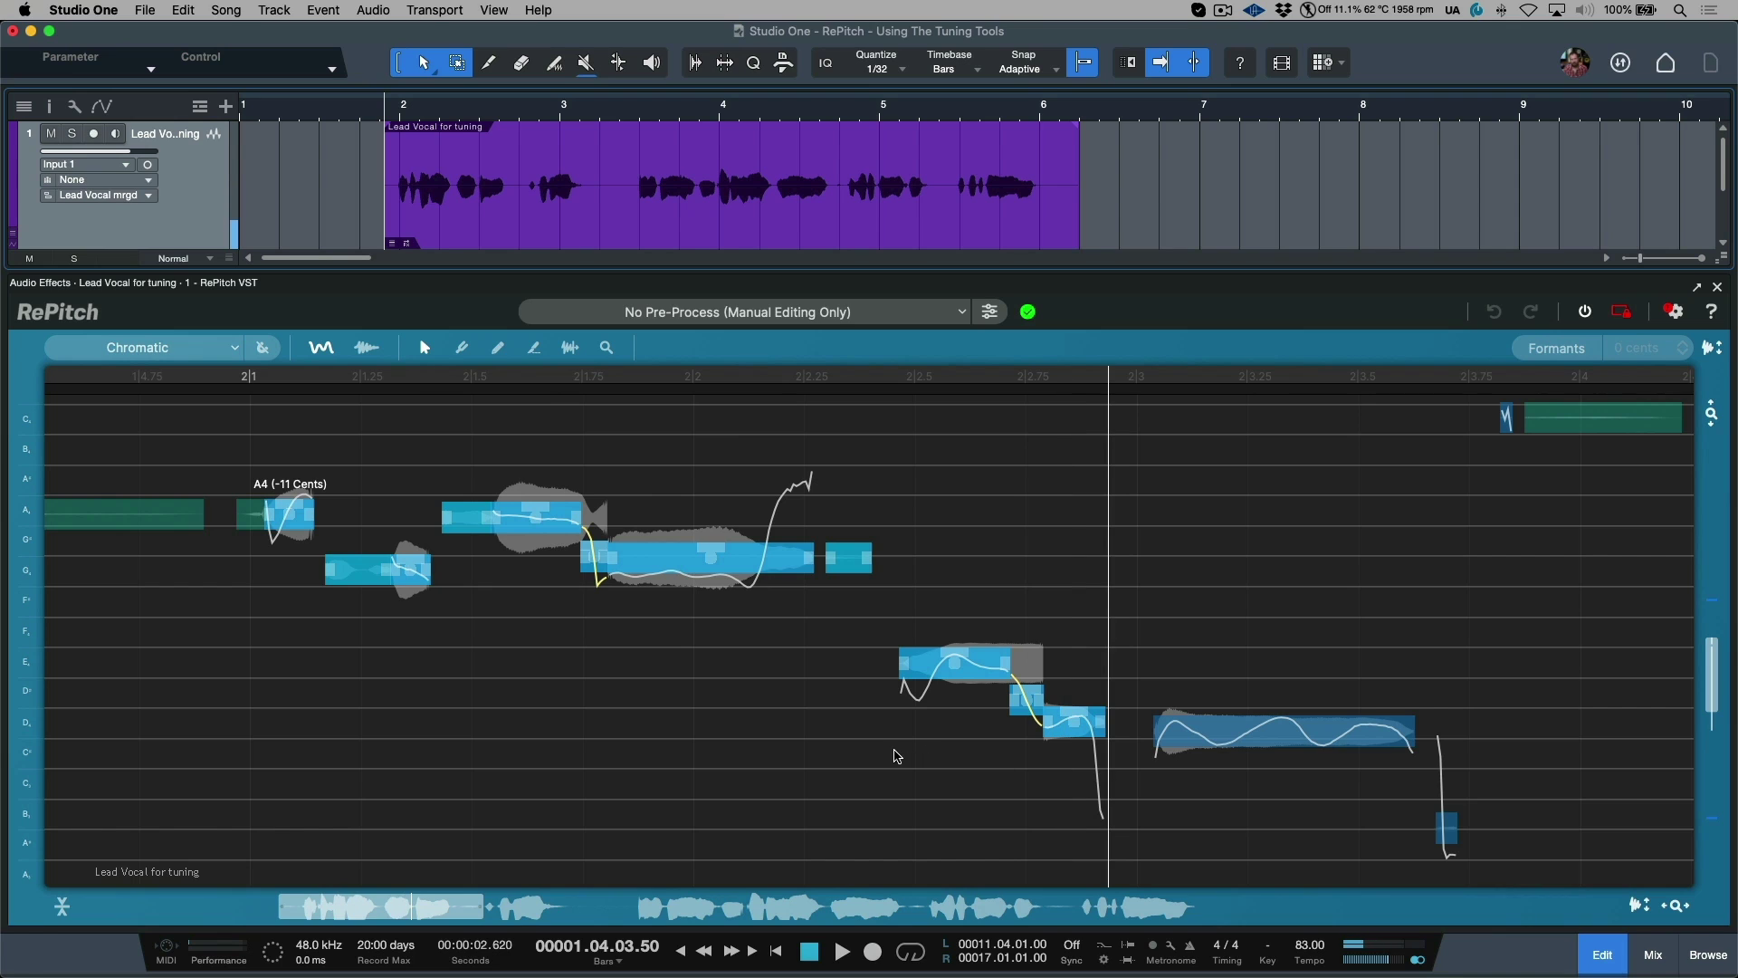
{"action": "left_click", "coordinate": [880, 760]}
{"action": "key", "text": "3"}
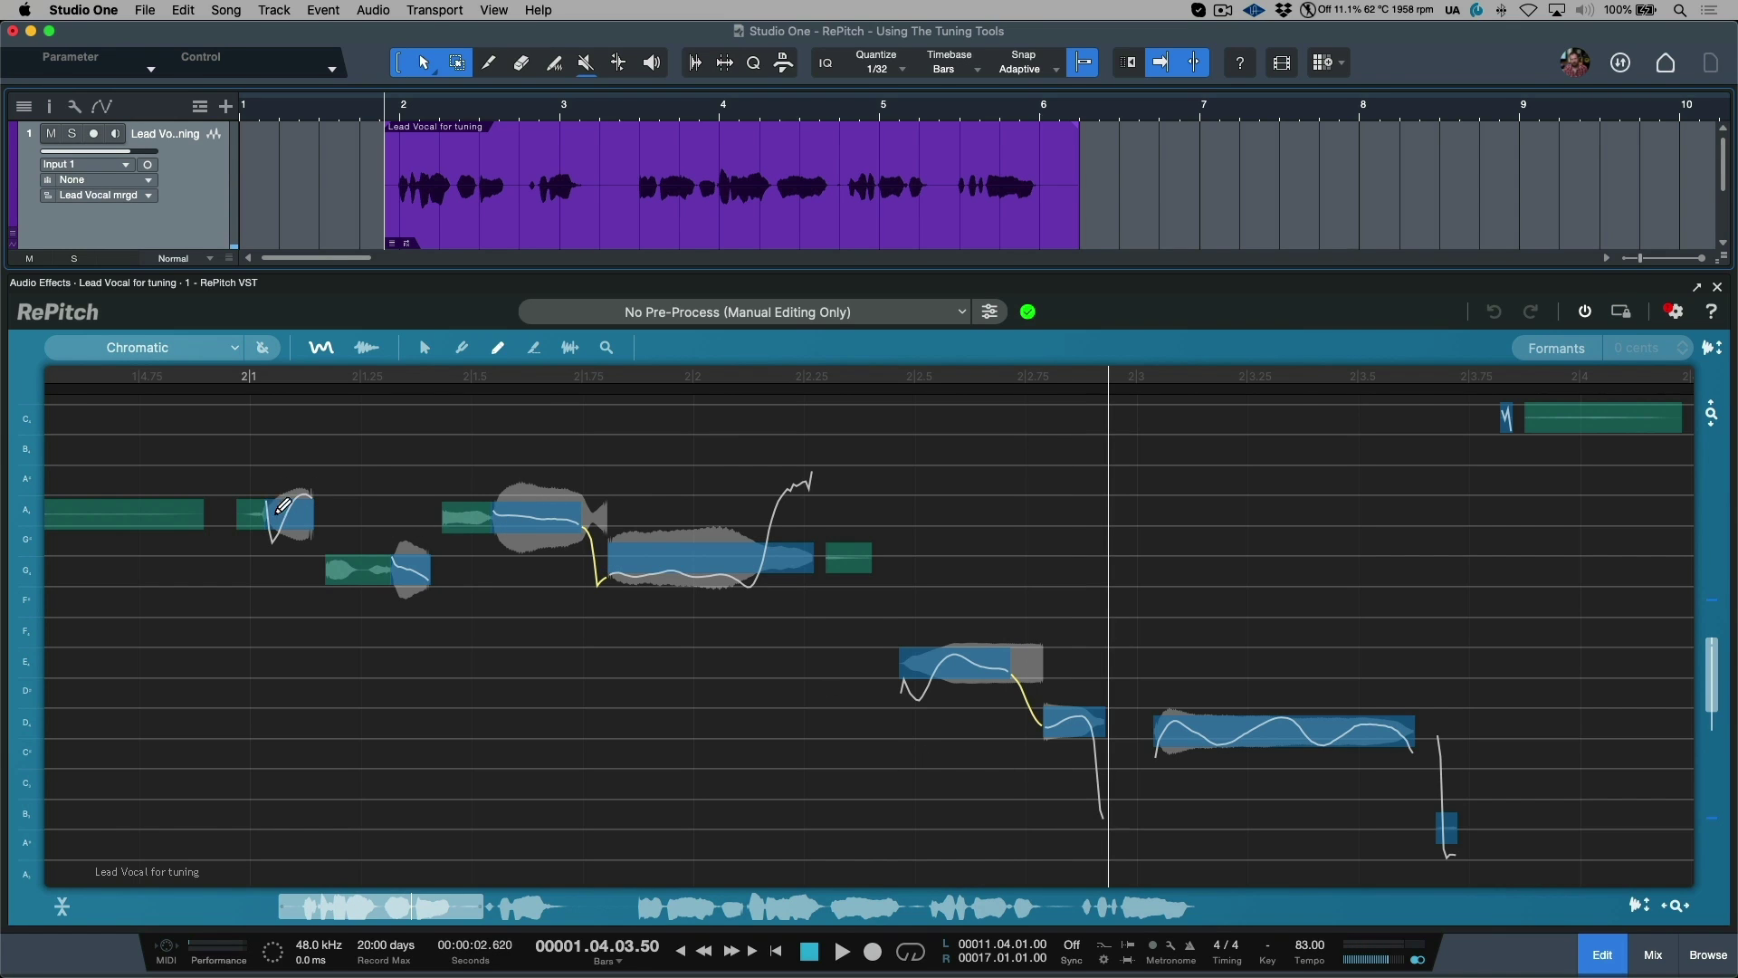
{"action": "left_click_drag", "start_coordinate": [264, 514], "coordinate": [313, 514]}
{"action": "left_click_drag", "start_coordinate": [389, 567], "coordinate": [429, 568]}
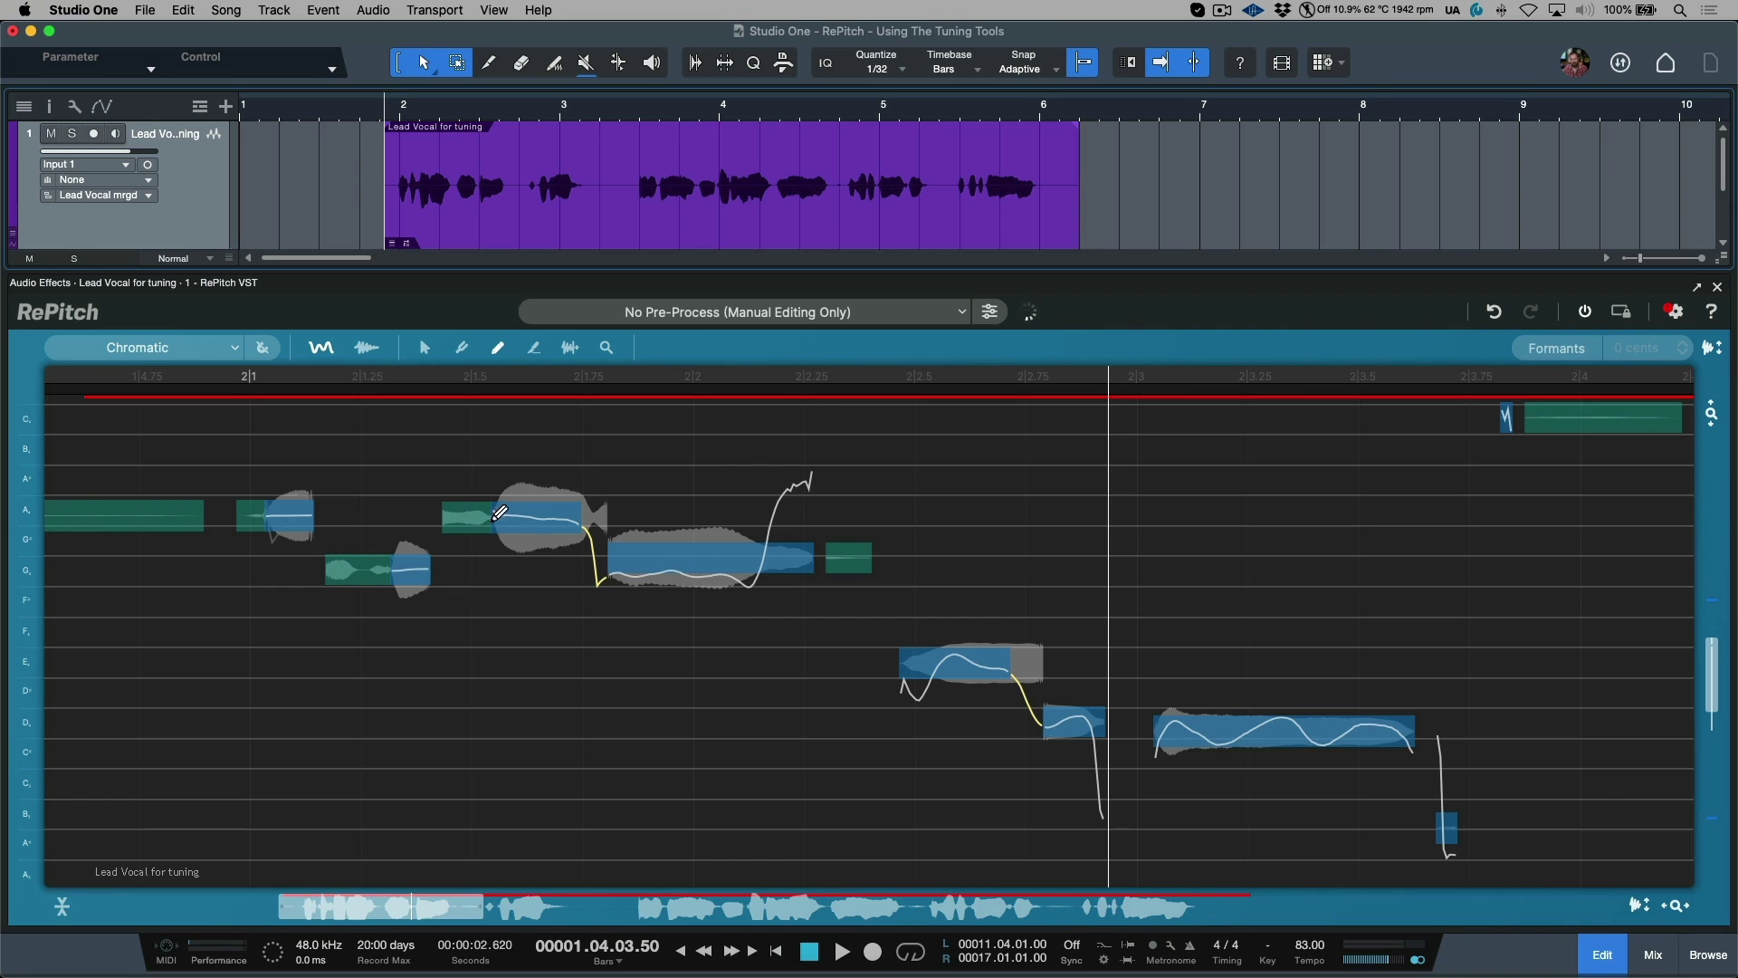
Redraw the pitch curves of the long A4, long G4, E4 and both D4 notes, including the A4-to-G4 transition, and audition the phrase
{"action": "mouse_move", "coordinate": [501, 513]}
{"action": "left_mouse_down"}
{"action": "mouse_move", "coordinate": [573, 514]}
{"action": "mouse_move", "coordinate": [623, 563]}
{"action": "left_mouse_up"}
{"action": "left_click_drag", "start_coordinate": [738, 569], "coordinate": [784, 548]}
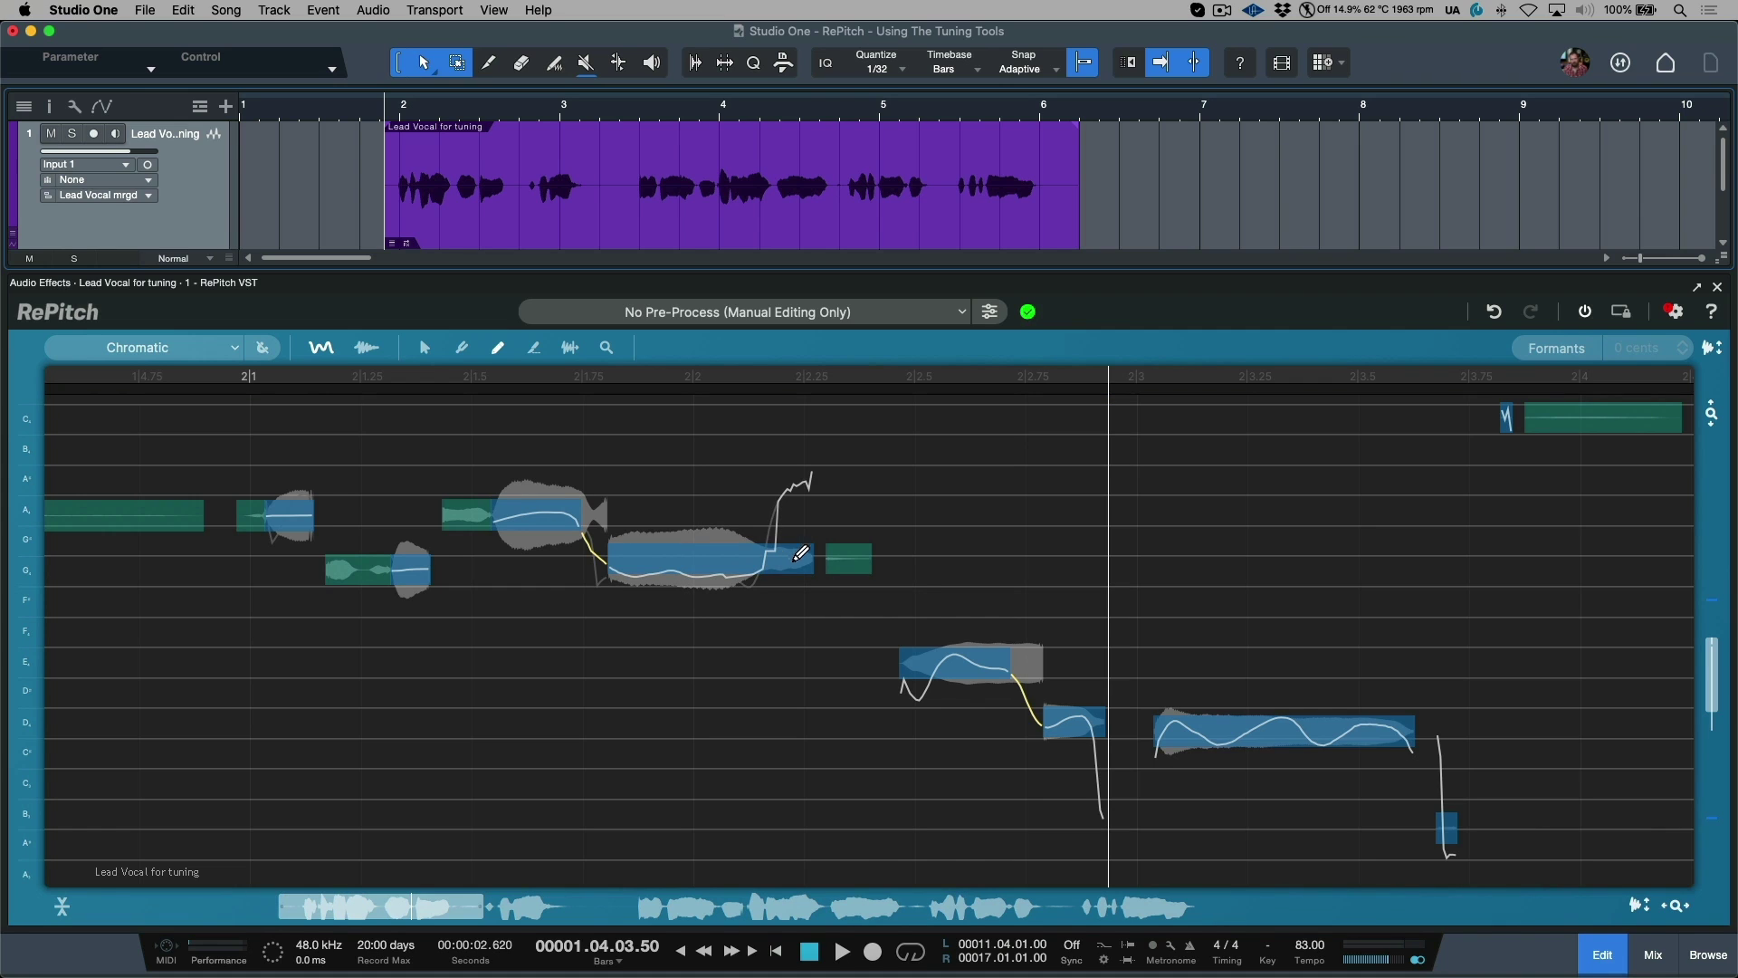
{"action": "mouse_move", "coordinate": [904, 678]}
{"action": "left_mouse_down"}
{"action": "mouse_move", "coordinate": [991, 660]}
{"action": "mouse_move", "coordinate": [1082, 717]}
{"action": "mouse_move", "coordinate": [1166, 733]}
{"action": "mouse_move", "coordinate": [1421, 735]}
{"action": "left_mouse_up"}
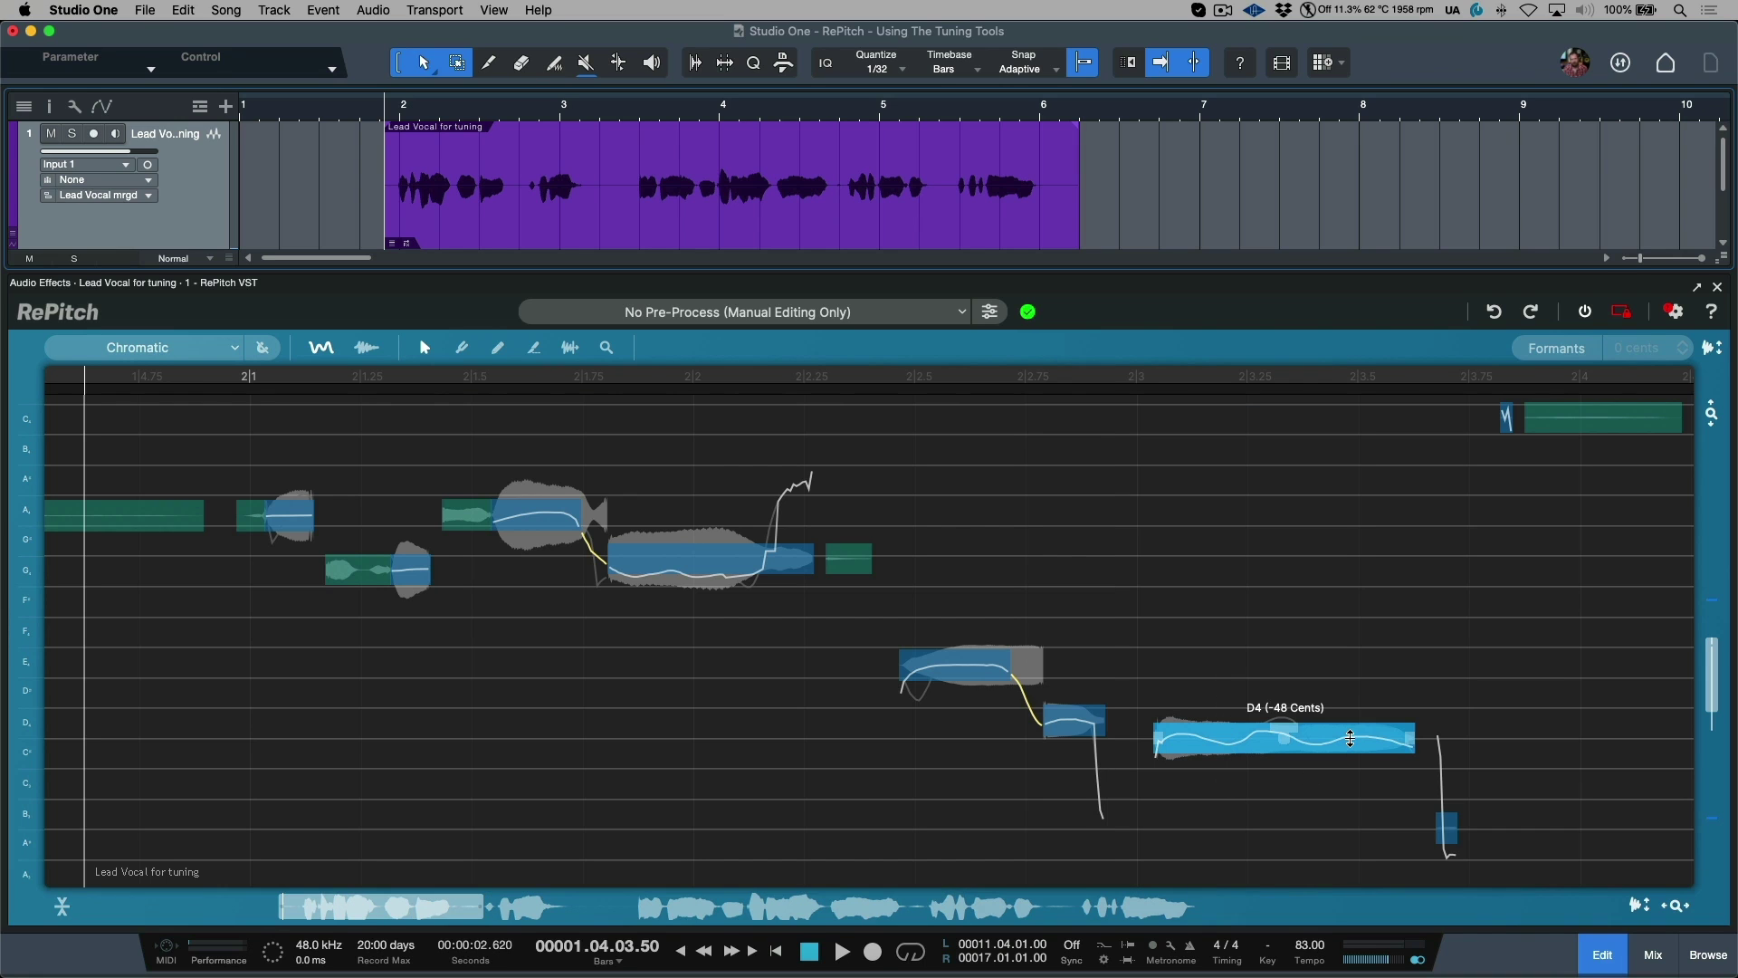
{"action": "left_click_drag", "start_coordinate": [275, 424], "coordinate": [1355, 811]}
{"action": "key", "text": "space"}
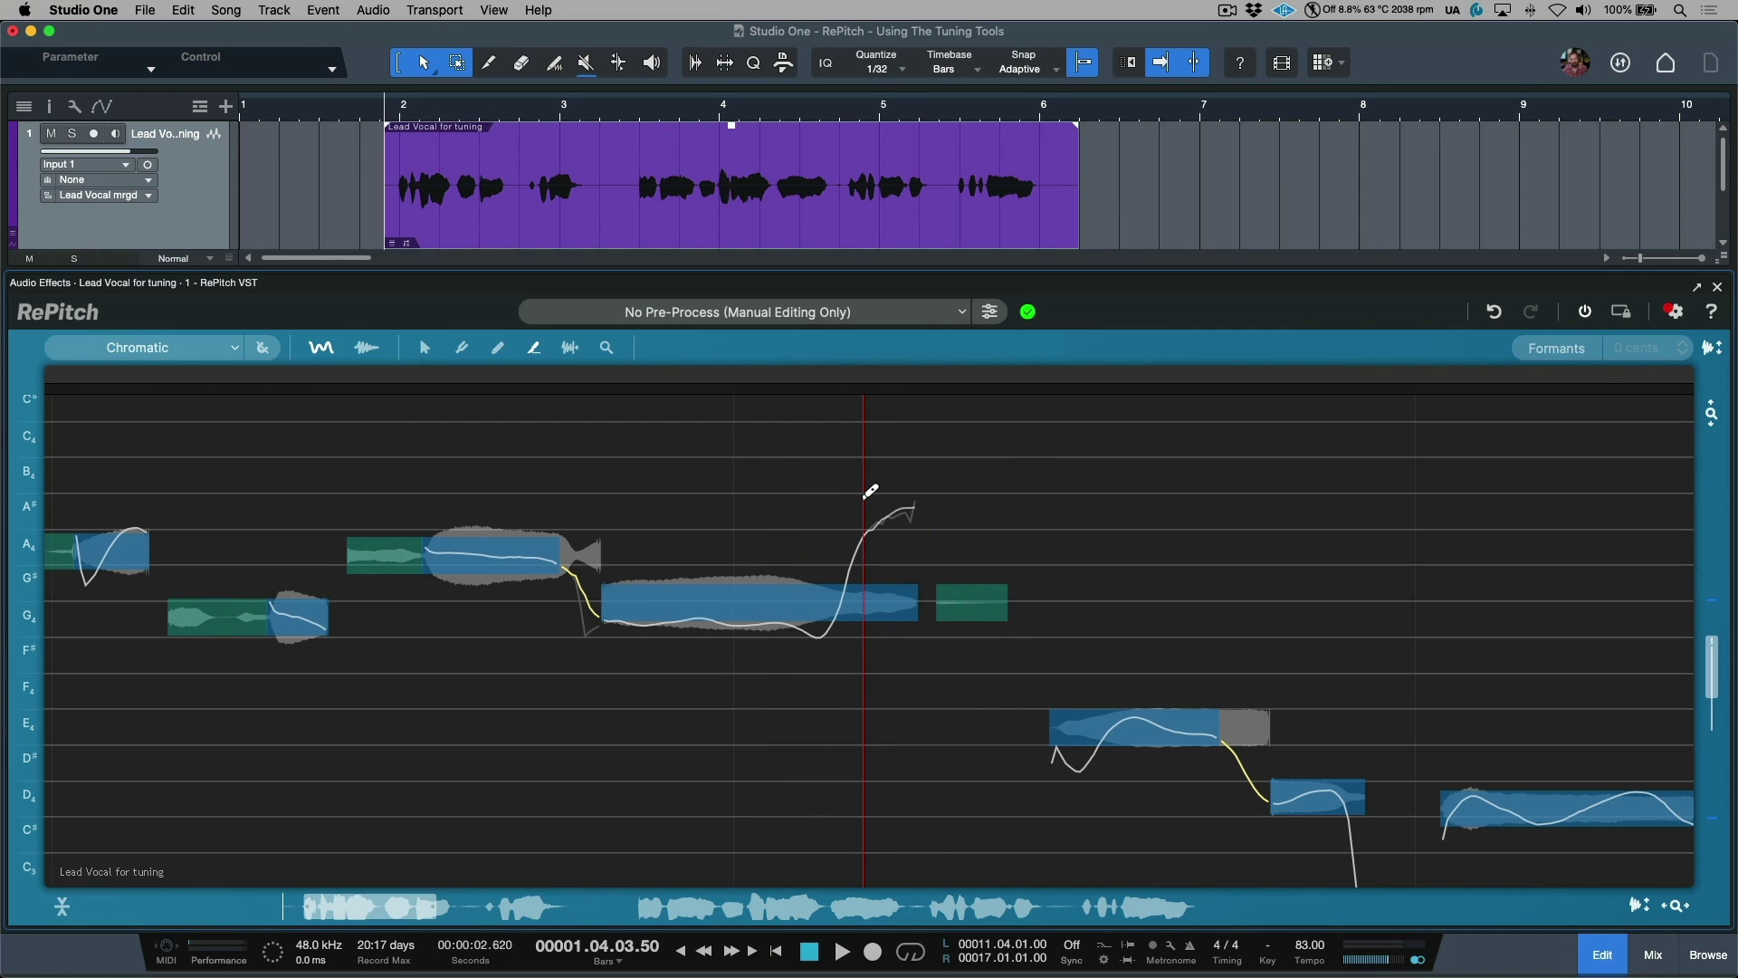
Split the long G4 note where its pitch rises towards A#4, and undo the split
{"action": "scroll", "coordinate": [865, 634], "scroll_direction": "left", "scroll_amount": 1}
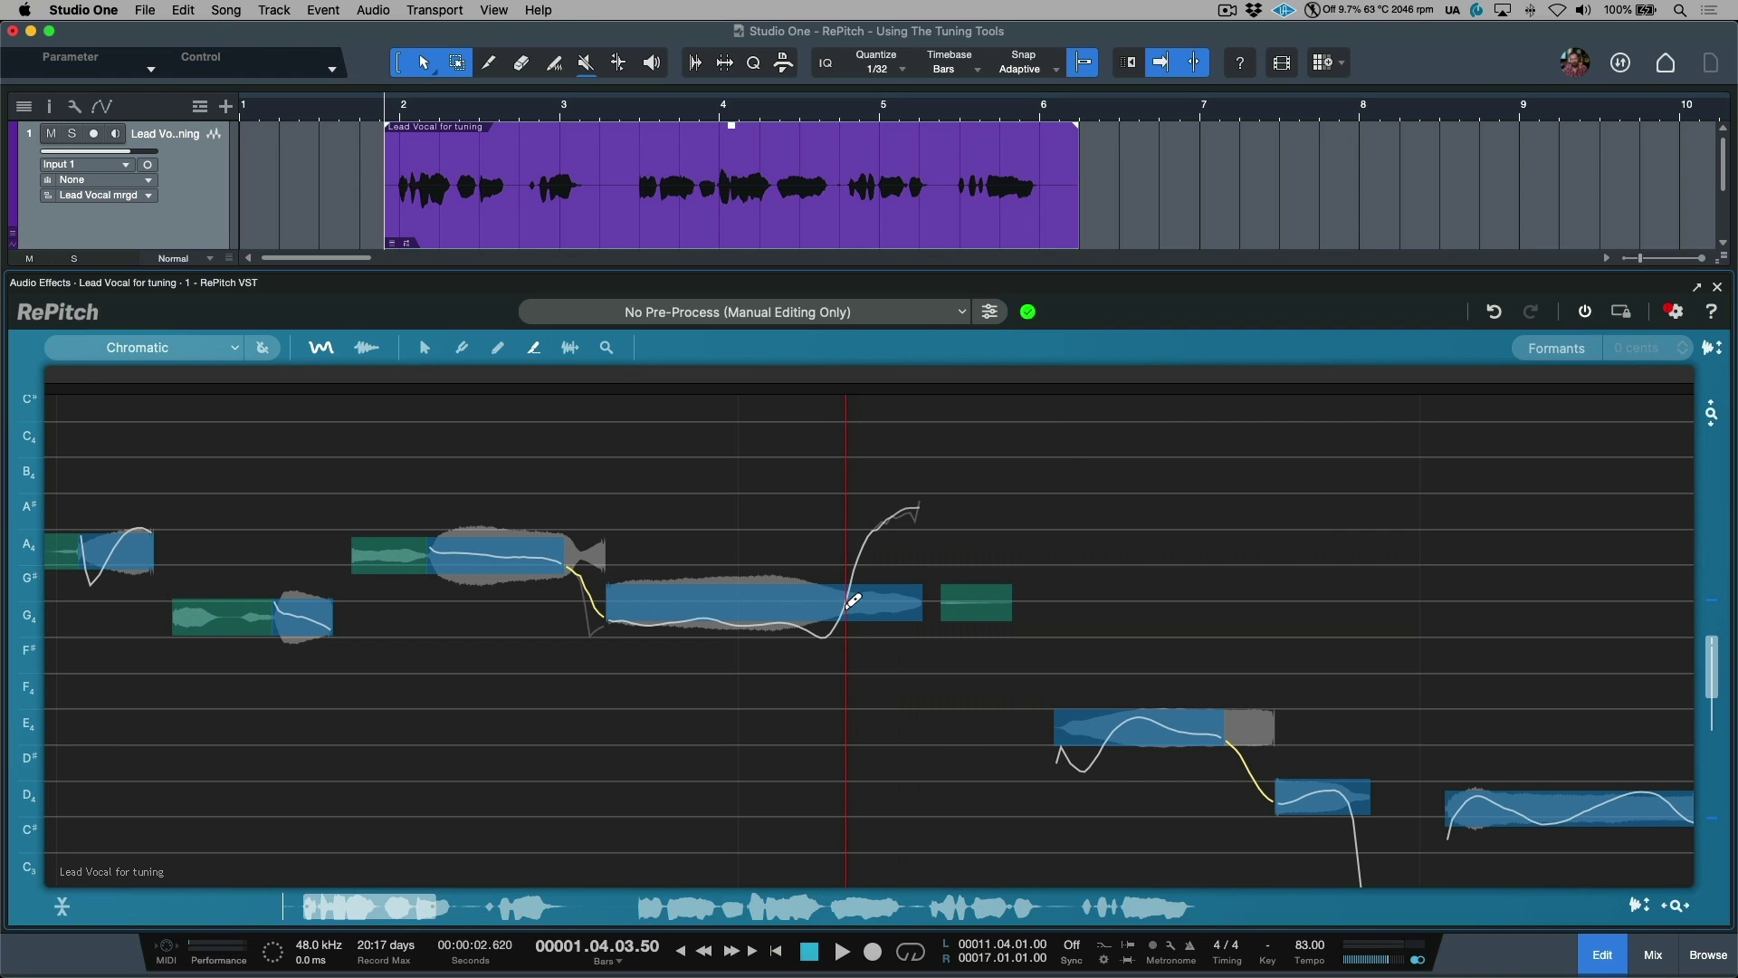
{"action": "left_click", "coordinate": [847, 603]}
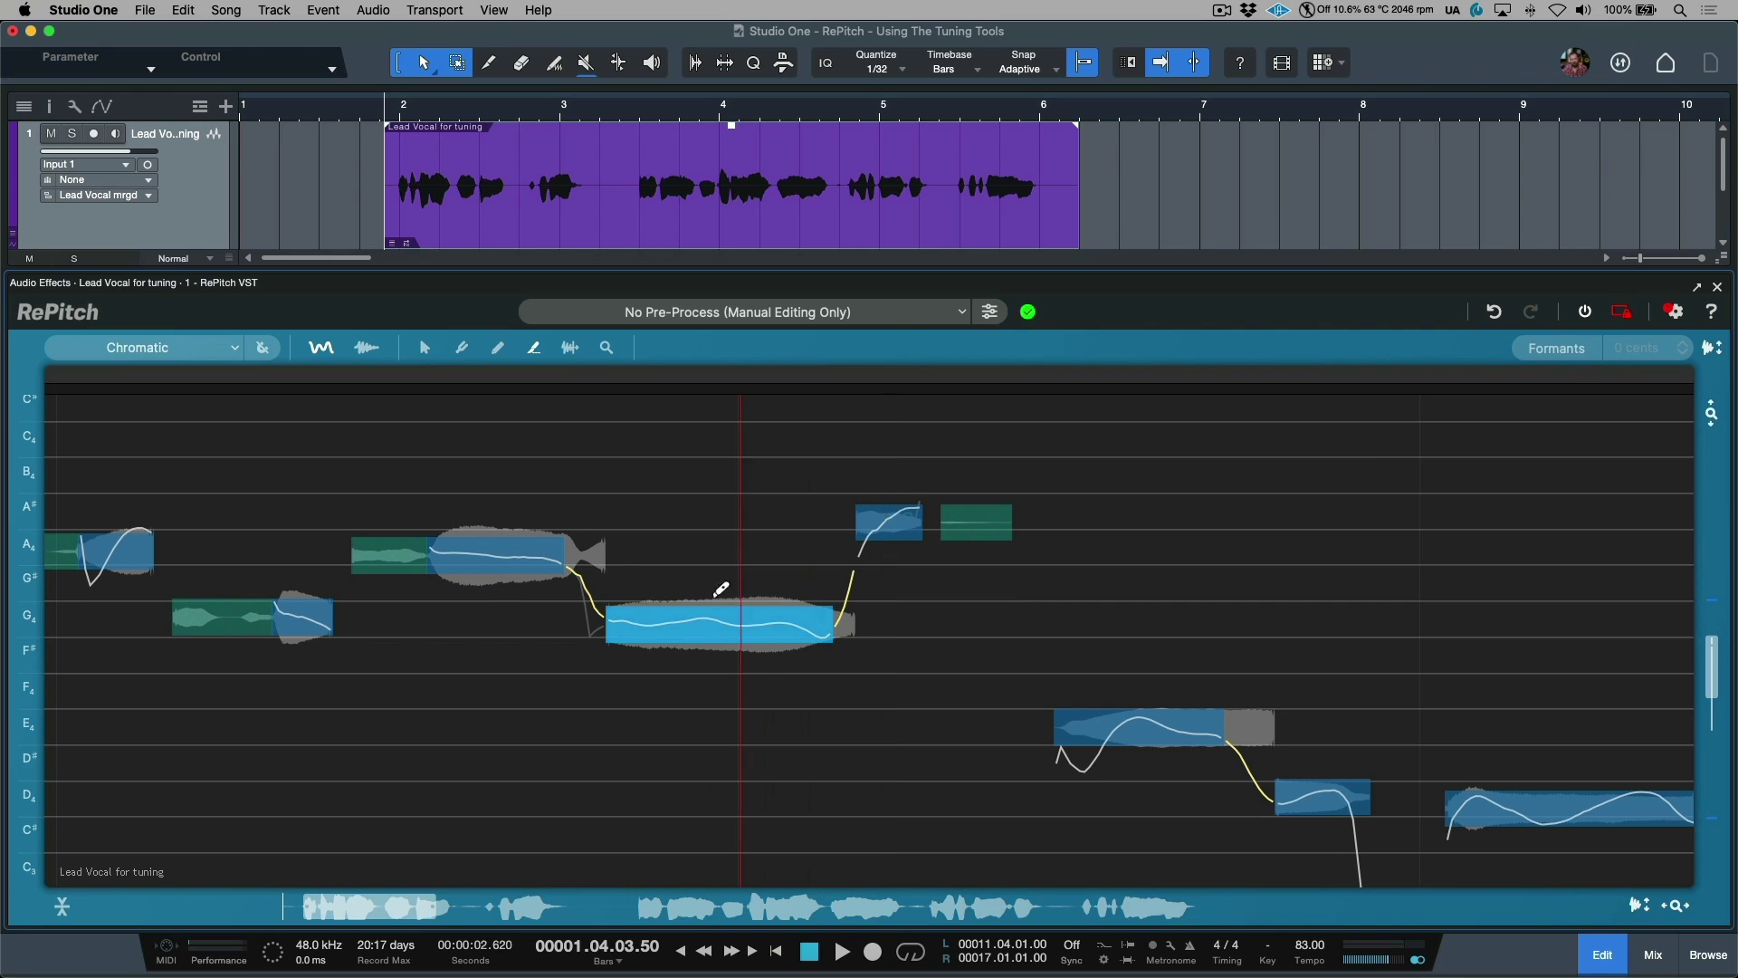
{"action": "left_click", "coordinate": [1493, 311]}
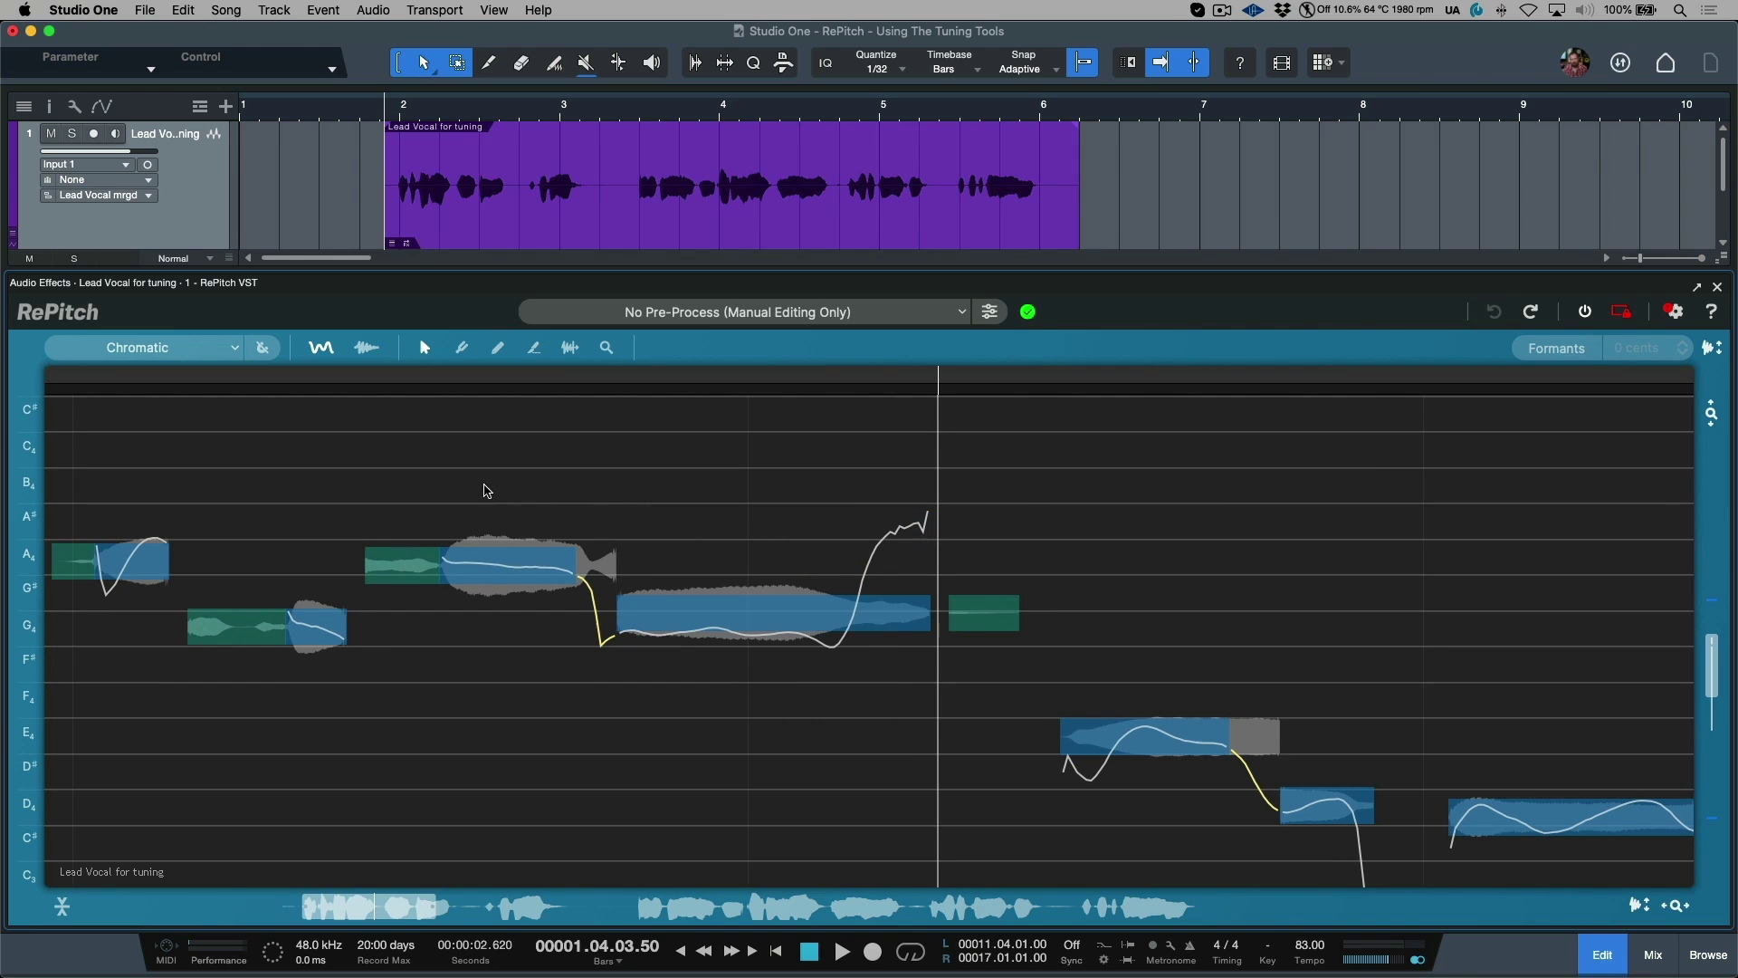
Snap the A4 and unsplit long G4 notes to 0 cents, audition the pair, and restore both to their original pitch
{"action": "left_click", "coordinate": [496, 556]}
{"action": "left_click", "coordinate": [775, 618]}
{"action": "double_click", "coordinate": [776, 618]}
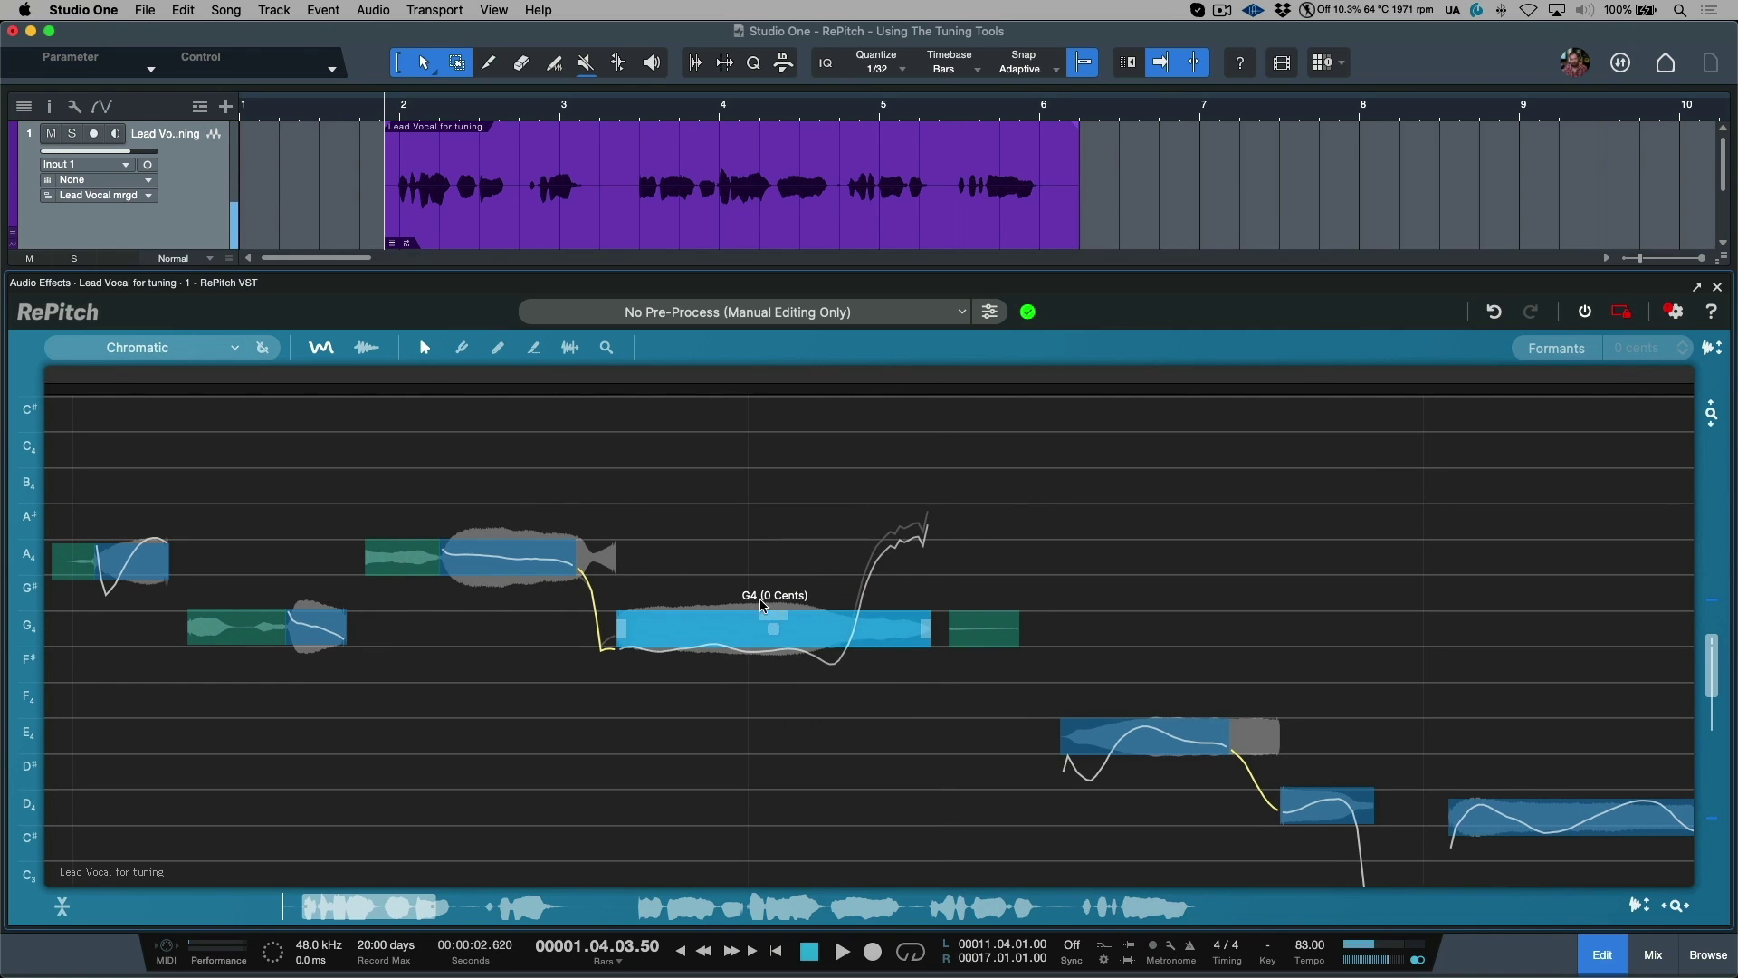
{"action": "left_click_drag", "start_coordinate": [532, 469], "coordinate": [852, 697]}
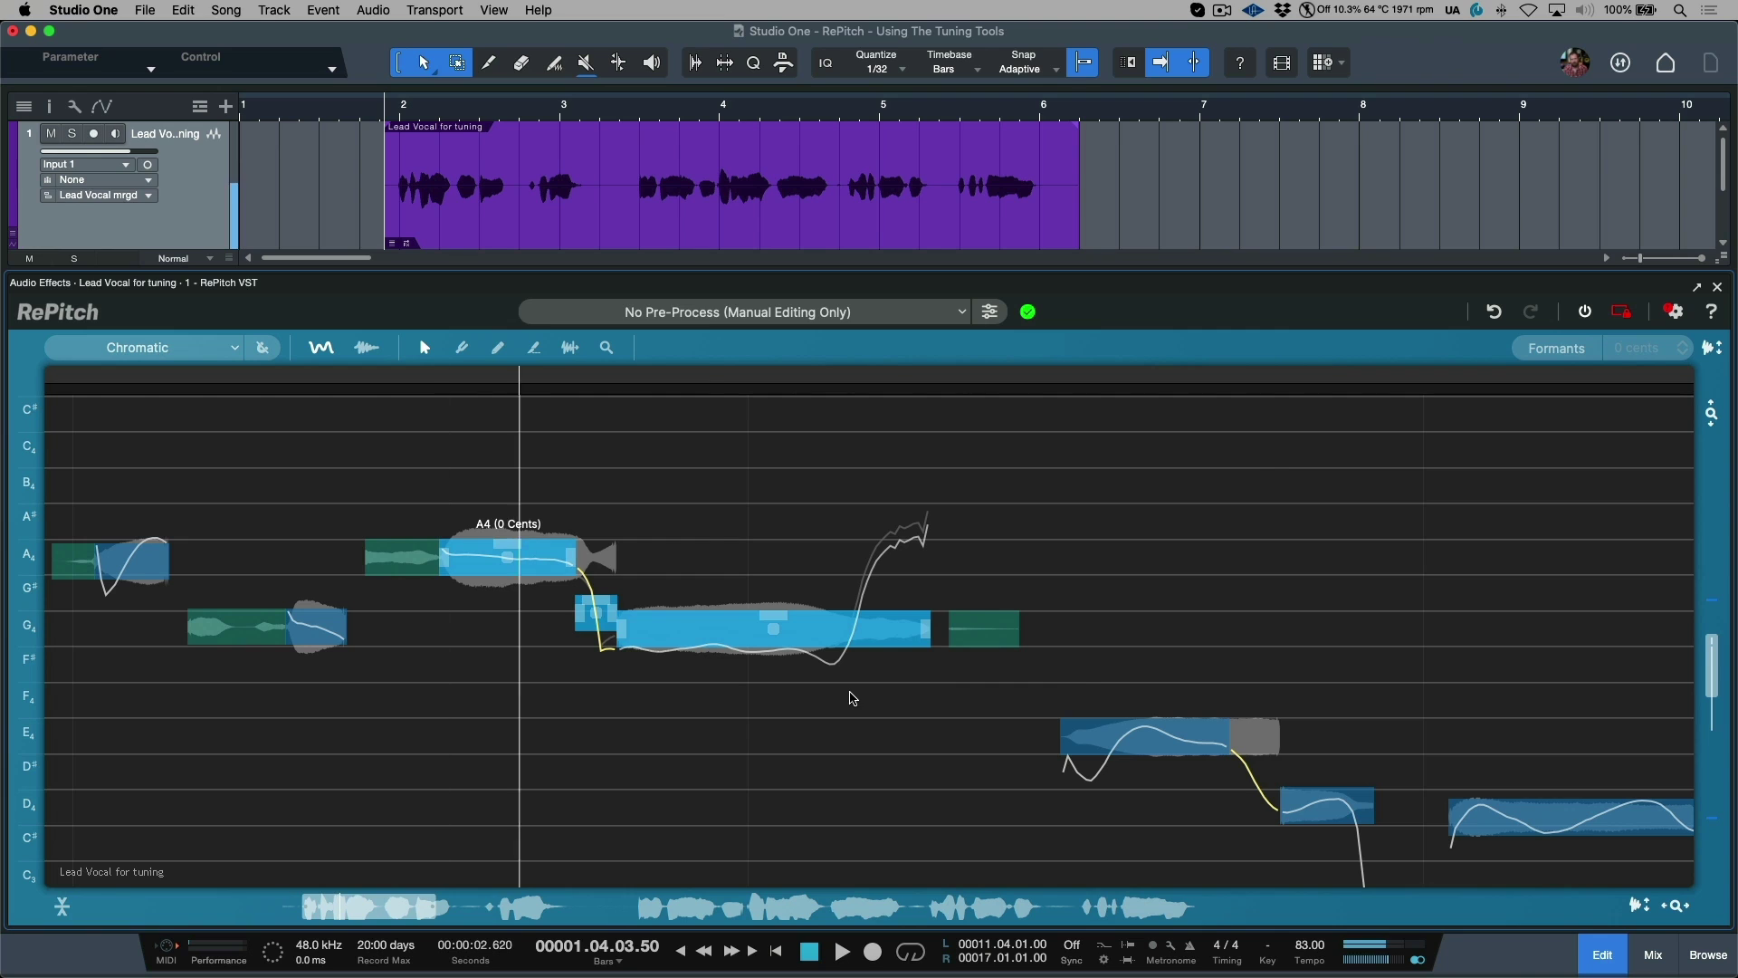
{"action": "right_click", "coordinate": [849, 698]}
{"action": "left_click", "coordinate": [846, 716]}
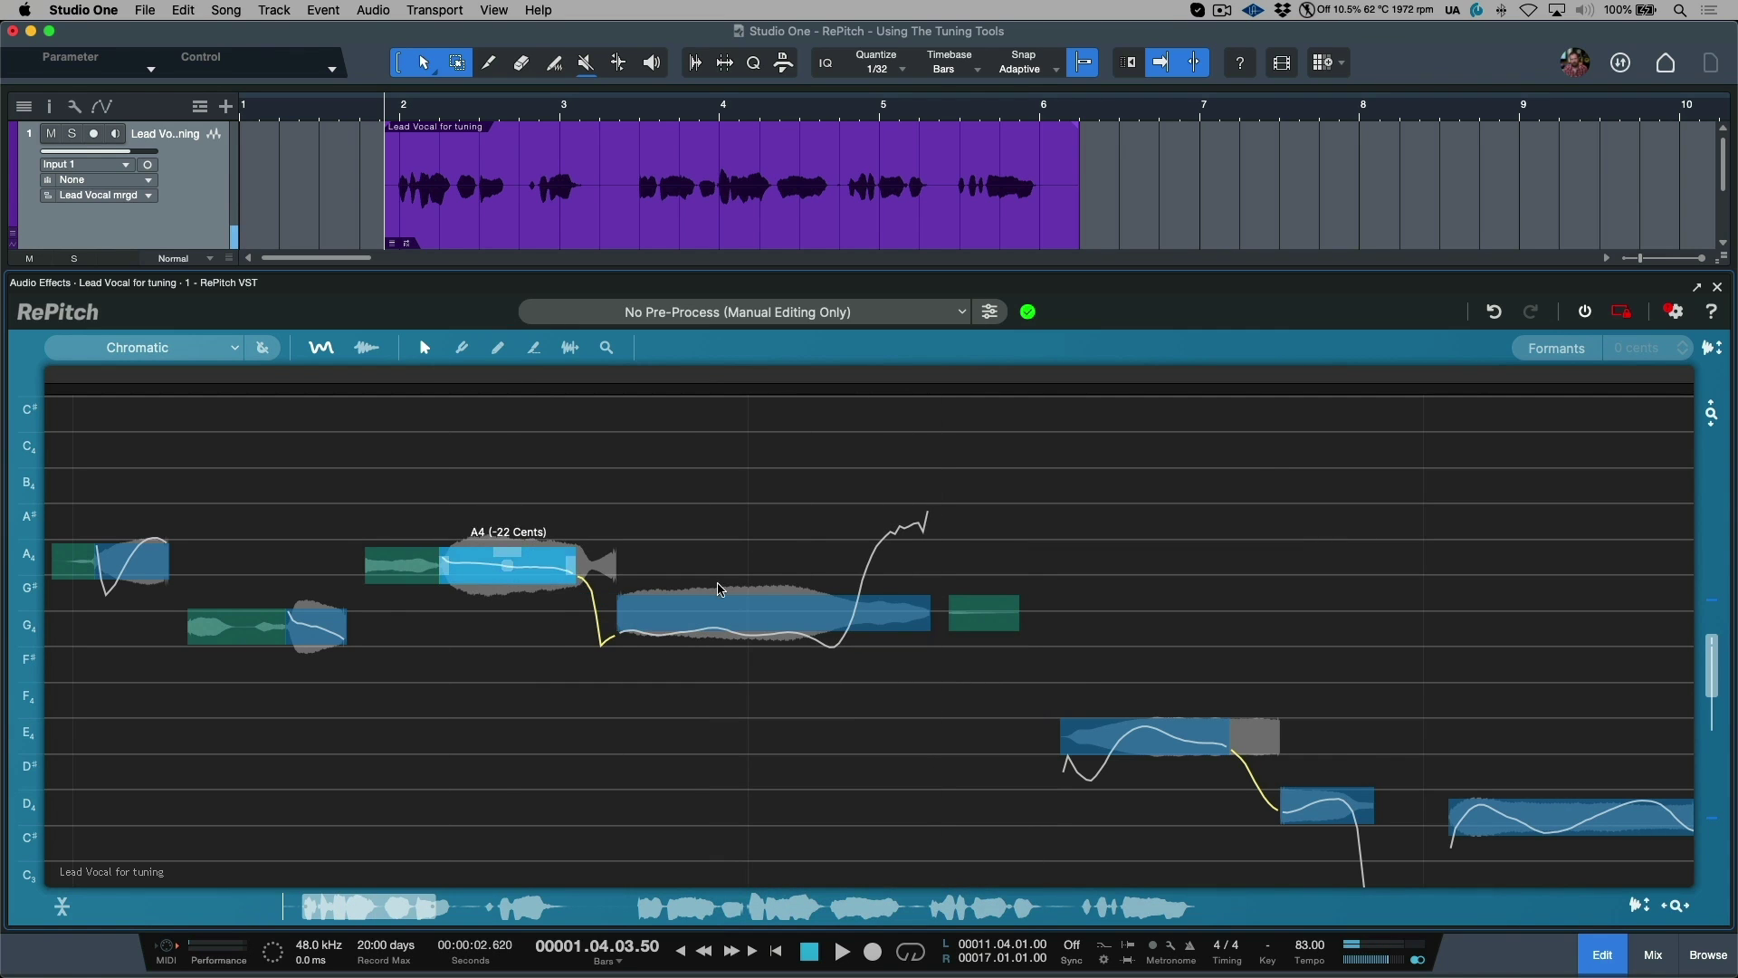
Snap the long A4 and G4 notes to 0 cents, and split the G4 where its pitch rises towards A#4
{"action": "double_click", "coordinate": [715, 615]}
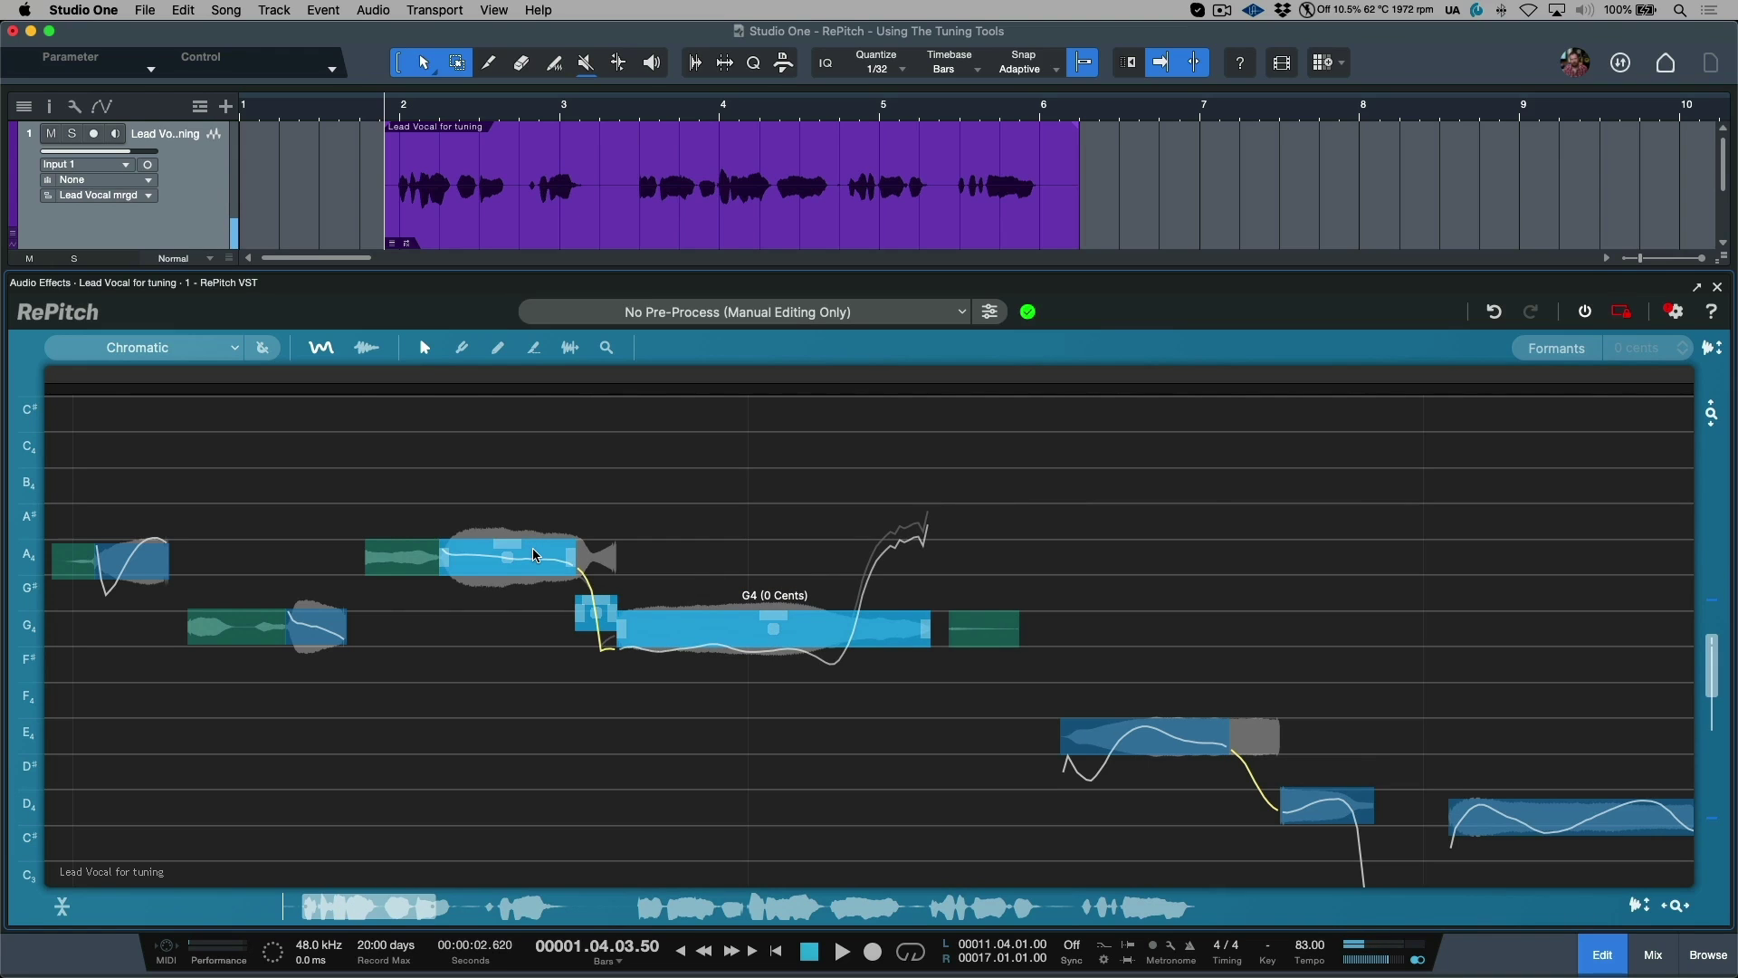
{"action": "key", "text": "space"}
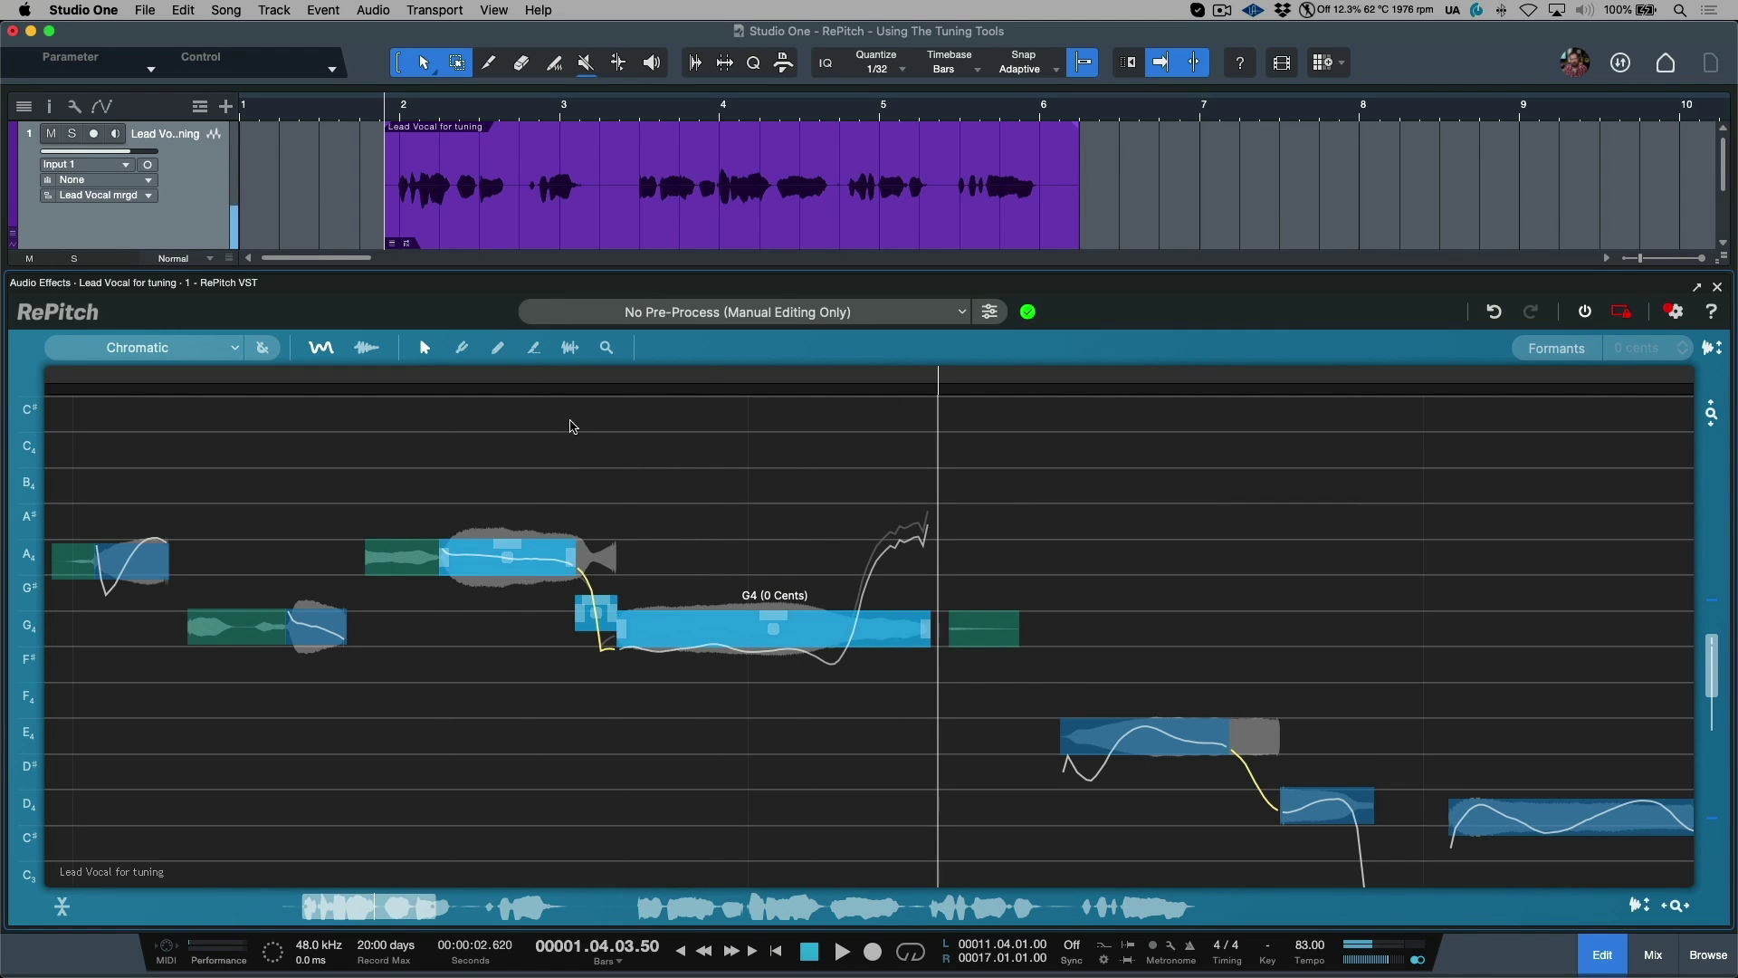
{"action": "left_click", "coordinate": [667, 516]}
{"action": "left_click", "coordinate": [852, 638], "text": "super"}
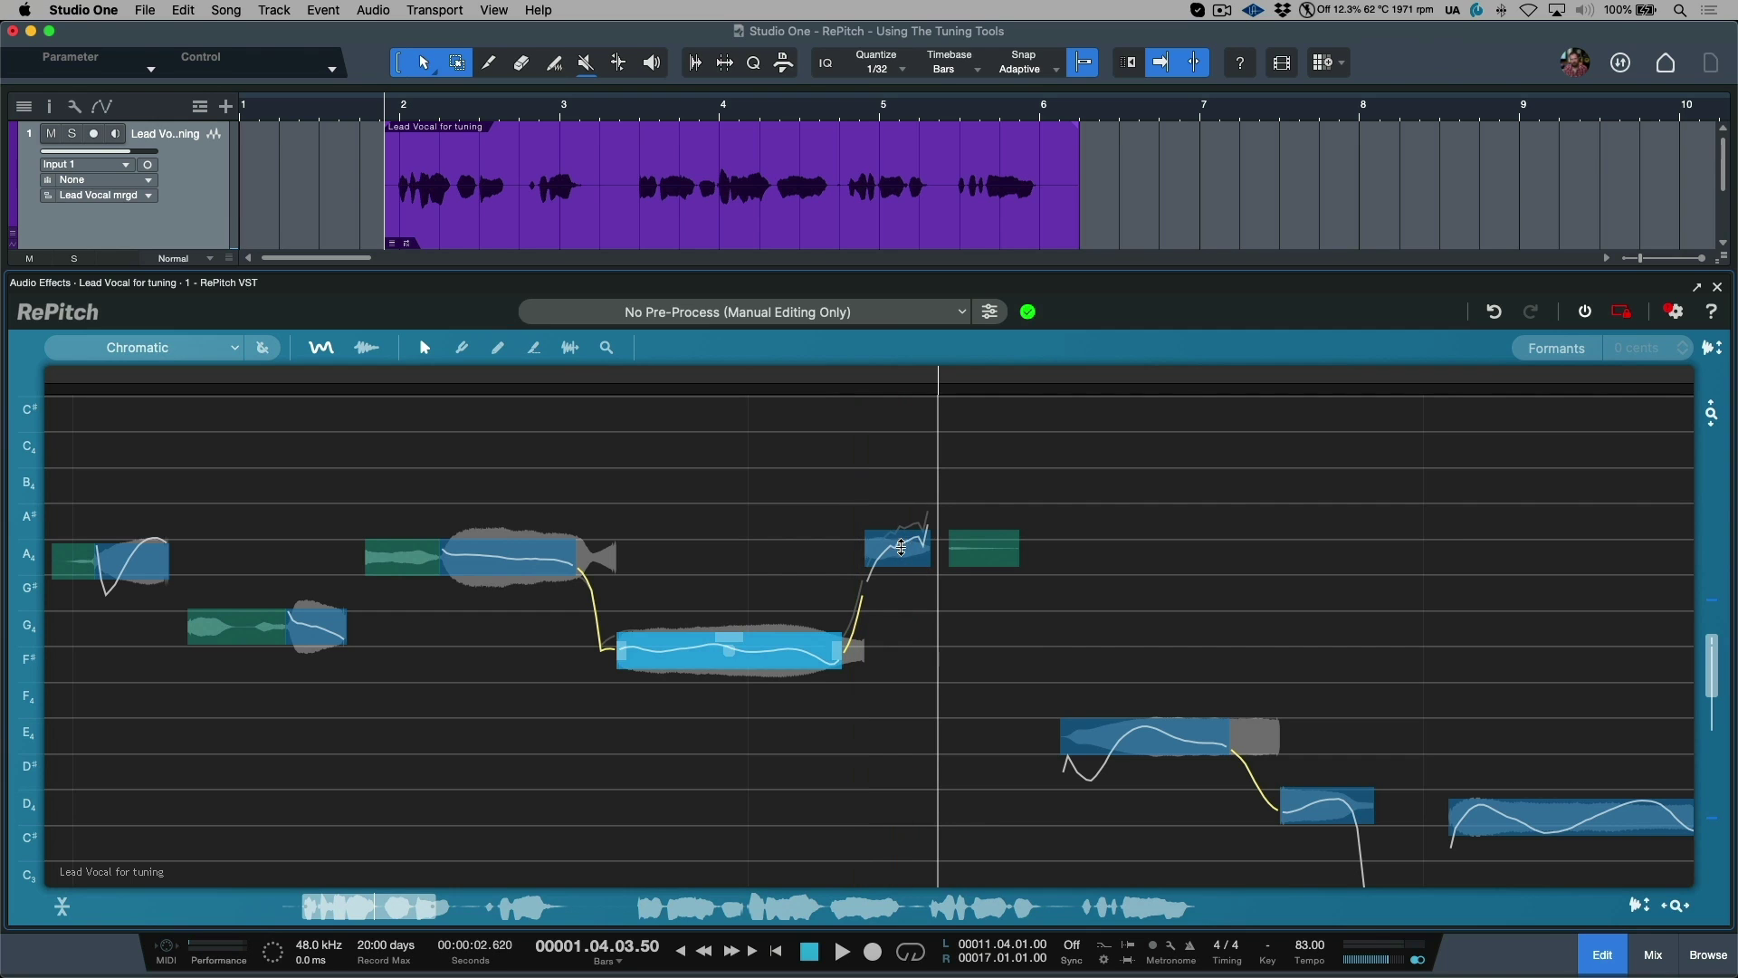
Snap the split-off A#4 note and the remaining G4 note to 0 cents each, and audition the A4-to-G4 passage
{"action": "left_click", "coordinate": [902, 551]}
{"action": "double_click", "coordinate": [902, 550]}
{"action": "double_click", "coordinate": [794, 655]}
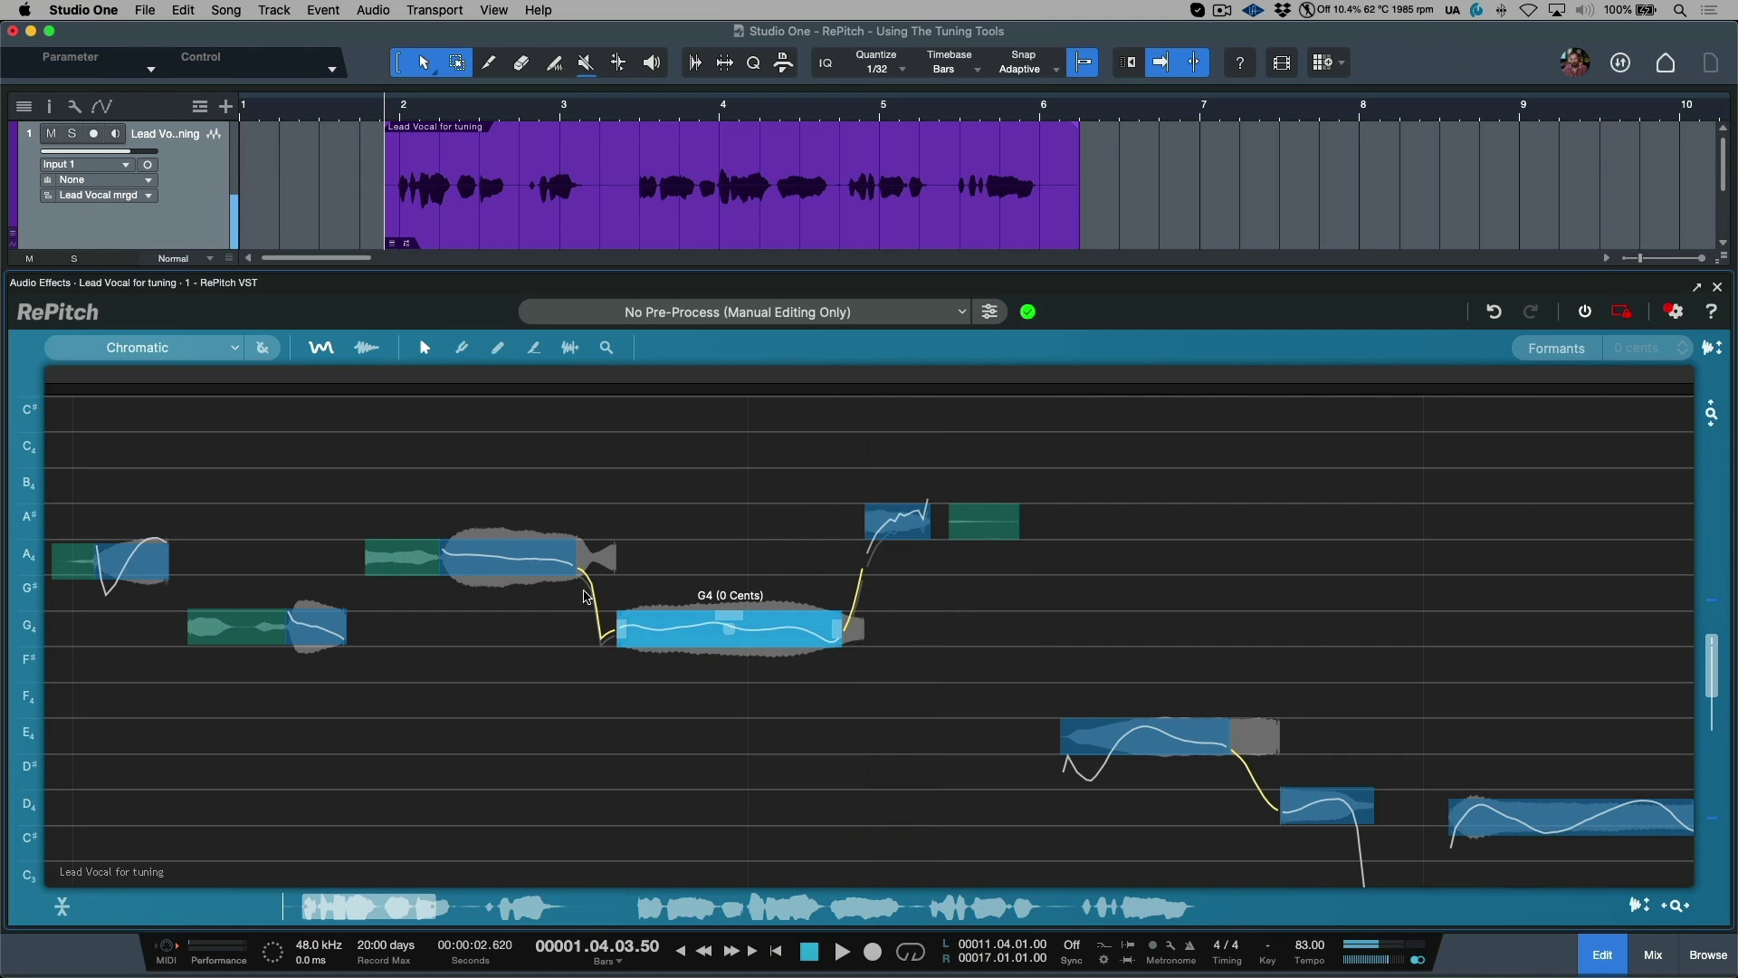
{"action": "left_click_drag", "start_coordinate": [535, 486], "coordinate": [869, 702]}
{"action": "key", "text": "space"}
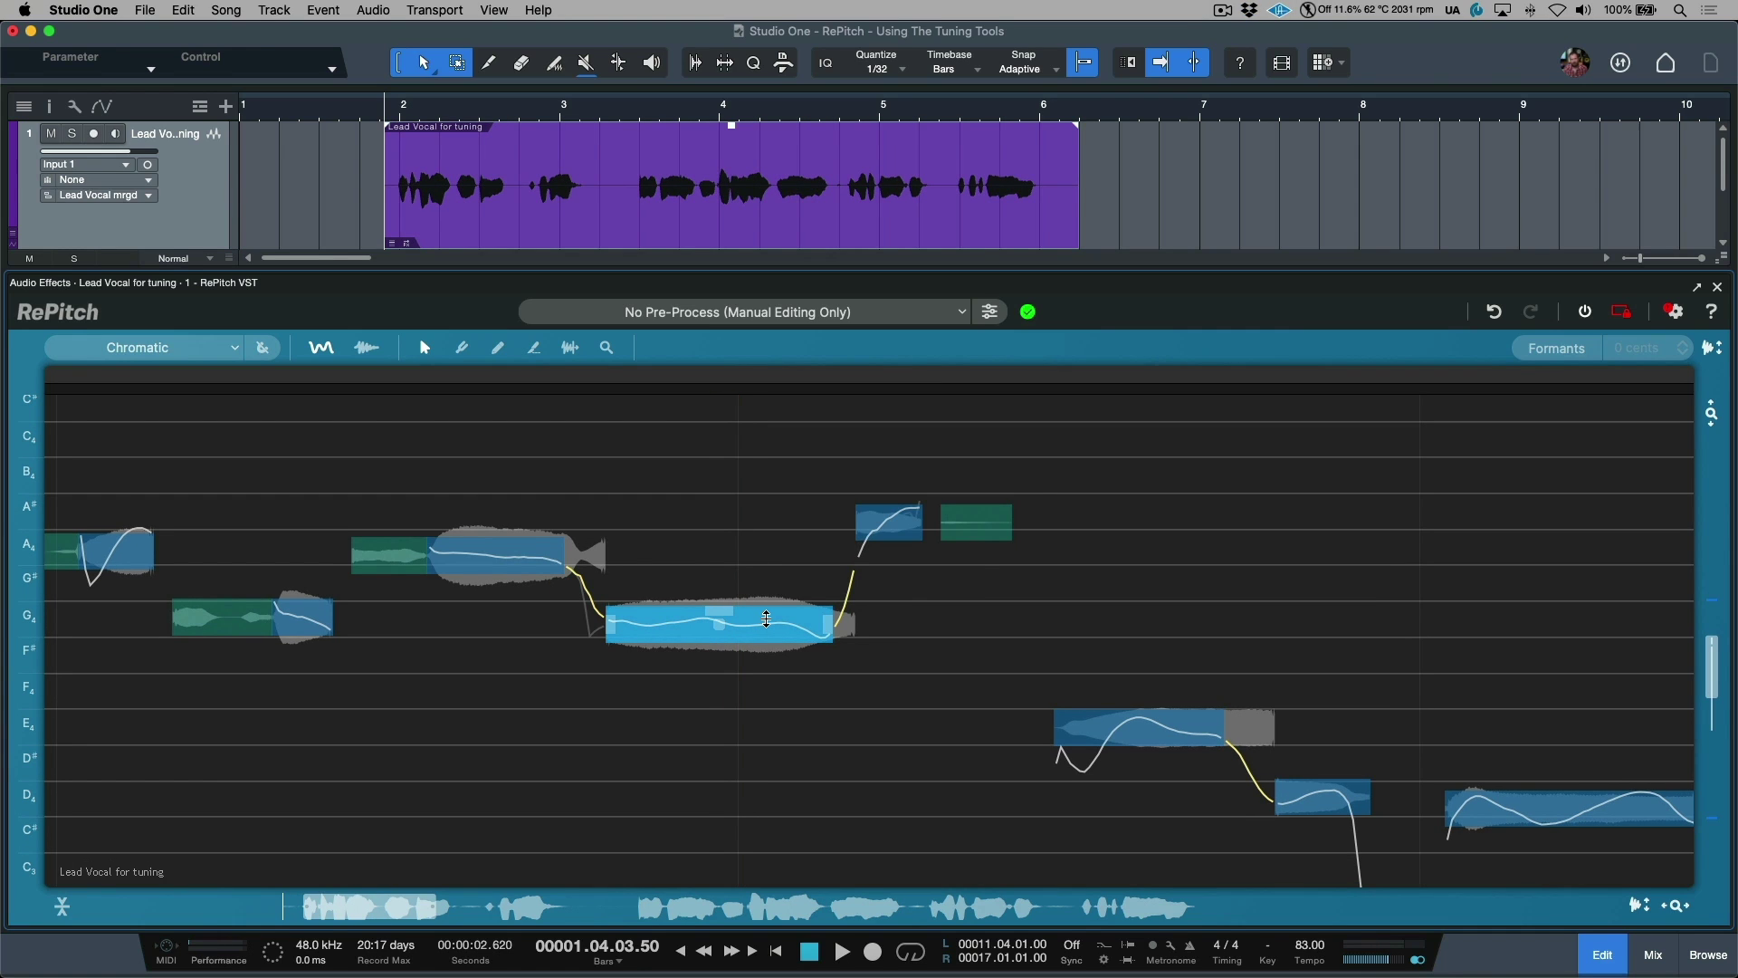
{"action": "left_click_drag", "start_coordinate": [766, 618], "coordinate": [769, 614]}
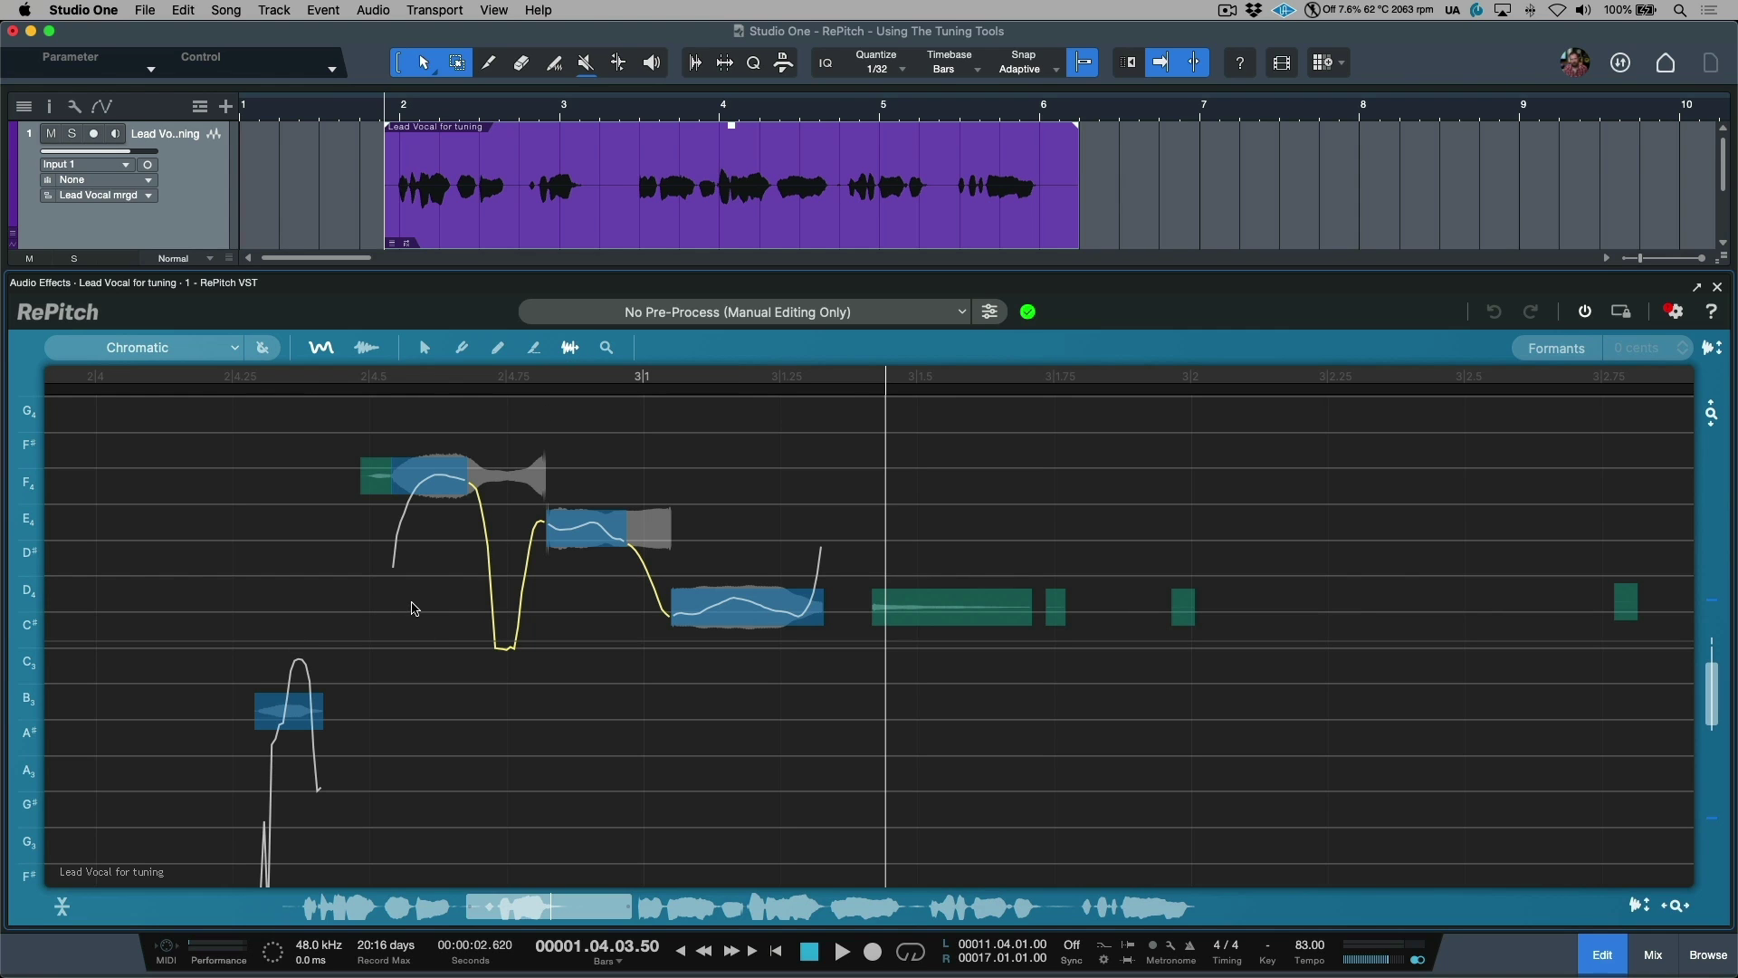
Place time markers just before the B3 note, at the starts of the F4, E4 and D4 notes, and before the unvoiced section after D4
{"action": "left_click", "coordinate": [241, 452]}
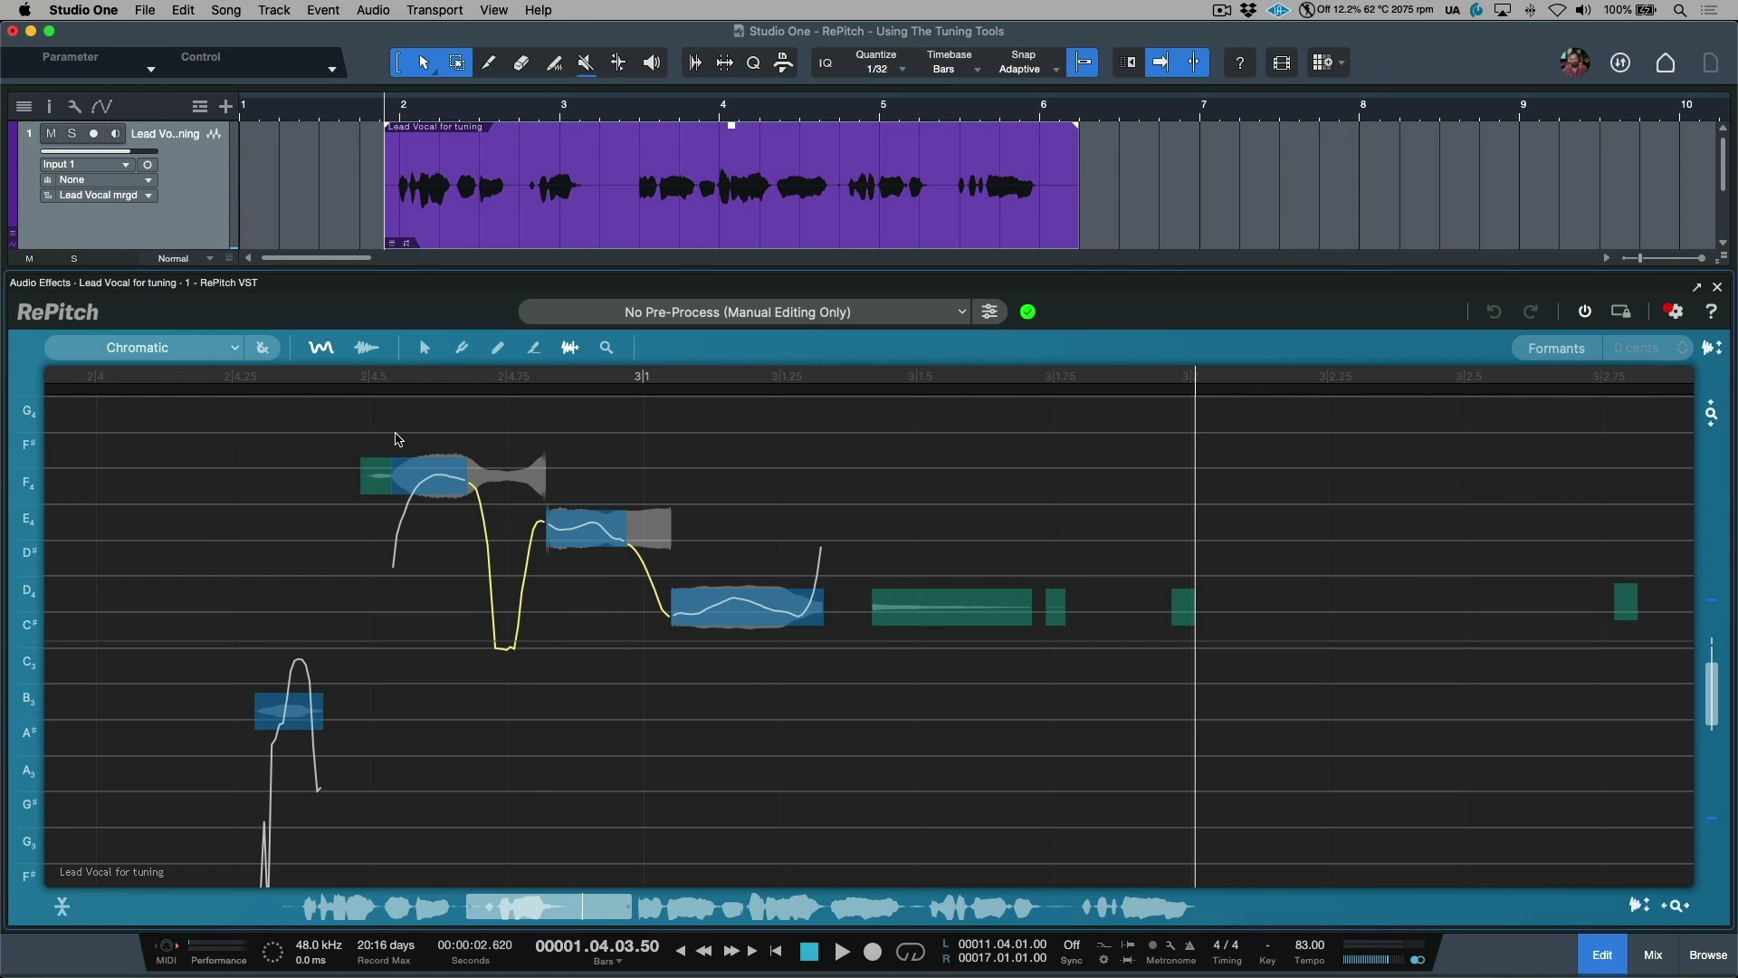
{"action": "left_click", "coordinate": [361, 432]}
{"action": "left_click", "coordinate": [546, 499]}
{"action": "left_click", "coordinate": [671, 563]}
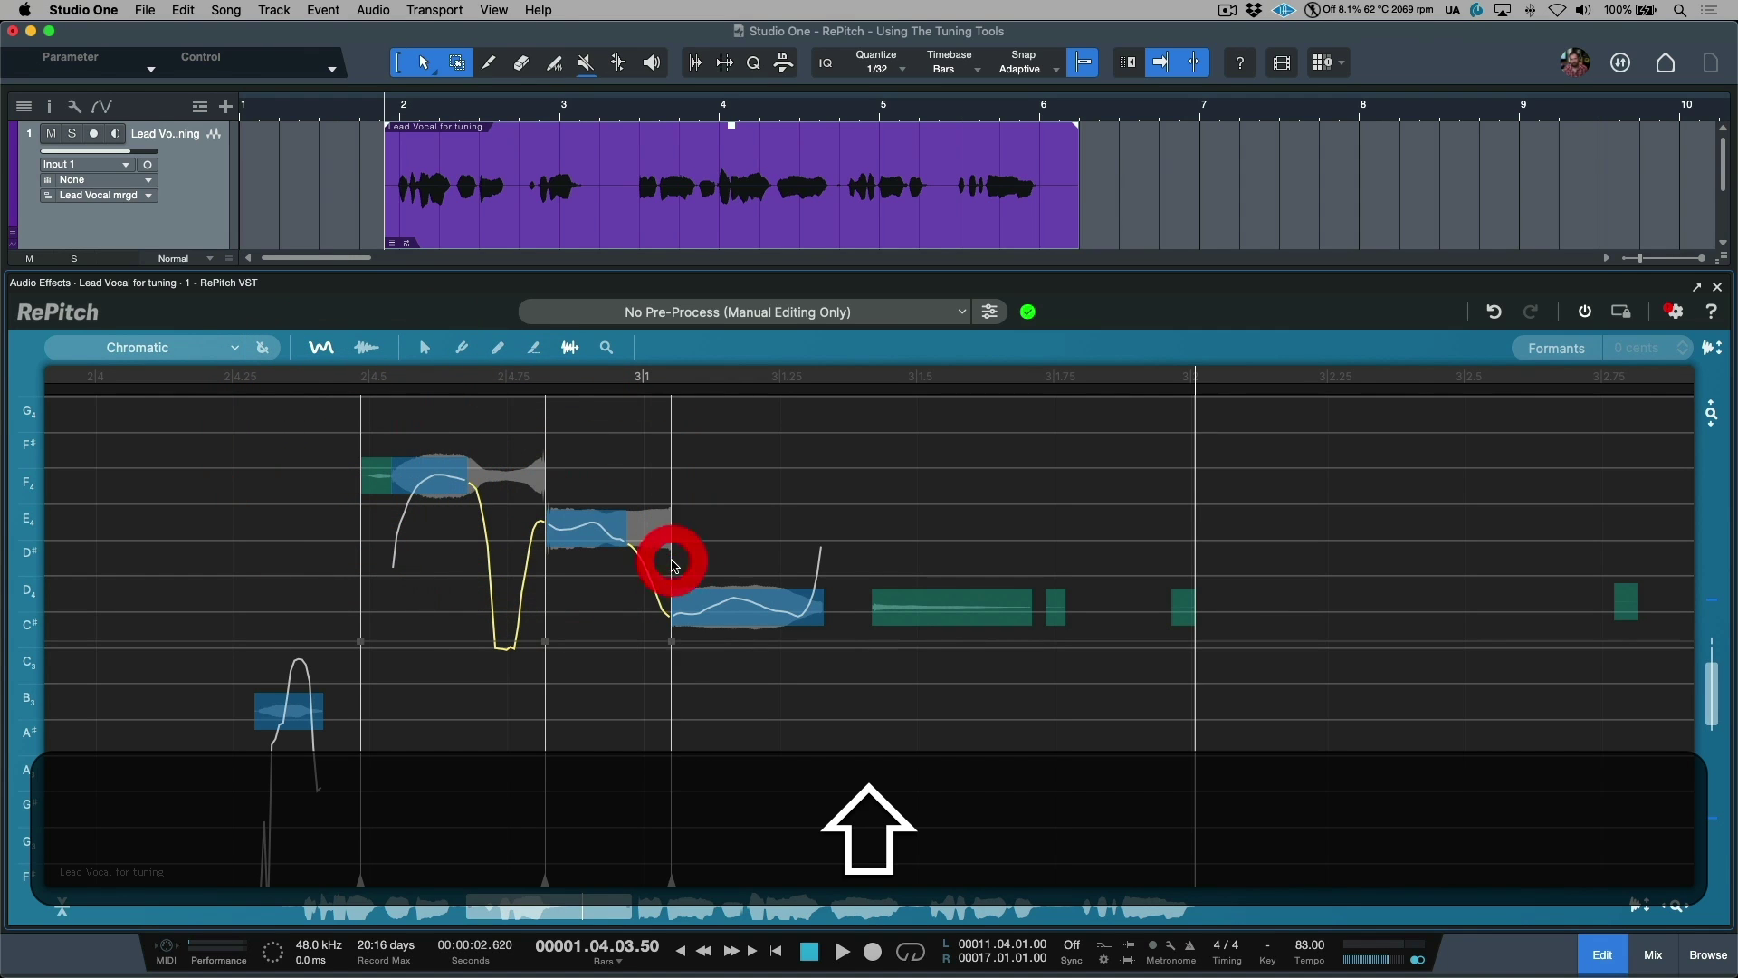
{"action": "left_click", "coordinate": [234, 588]}
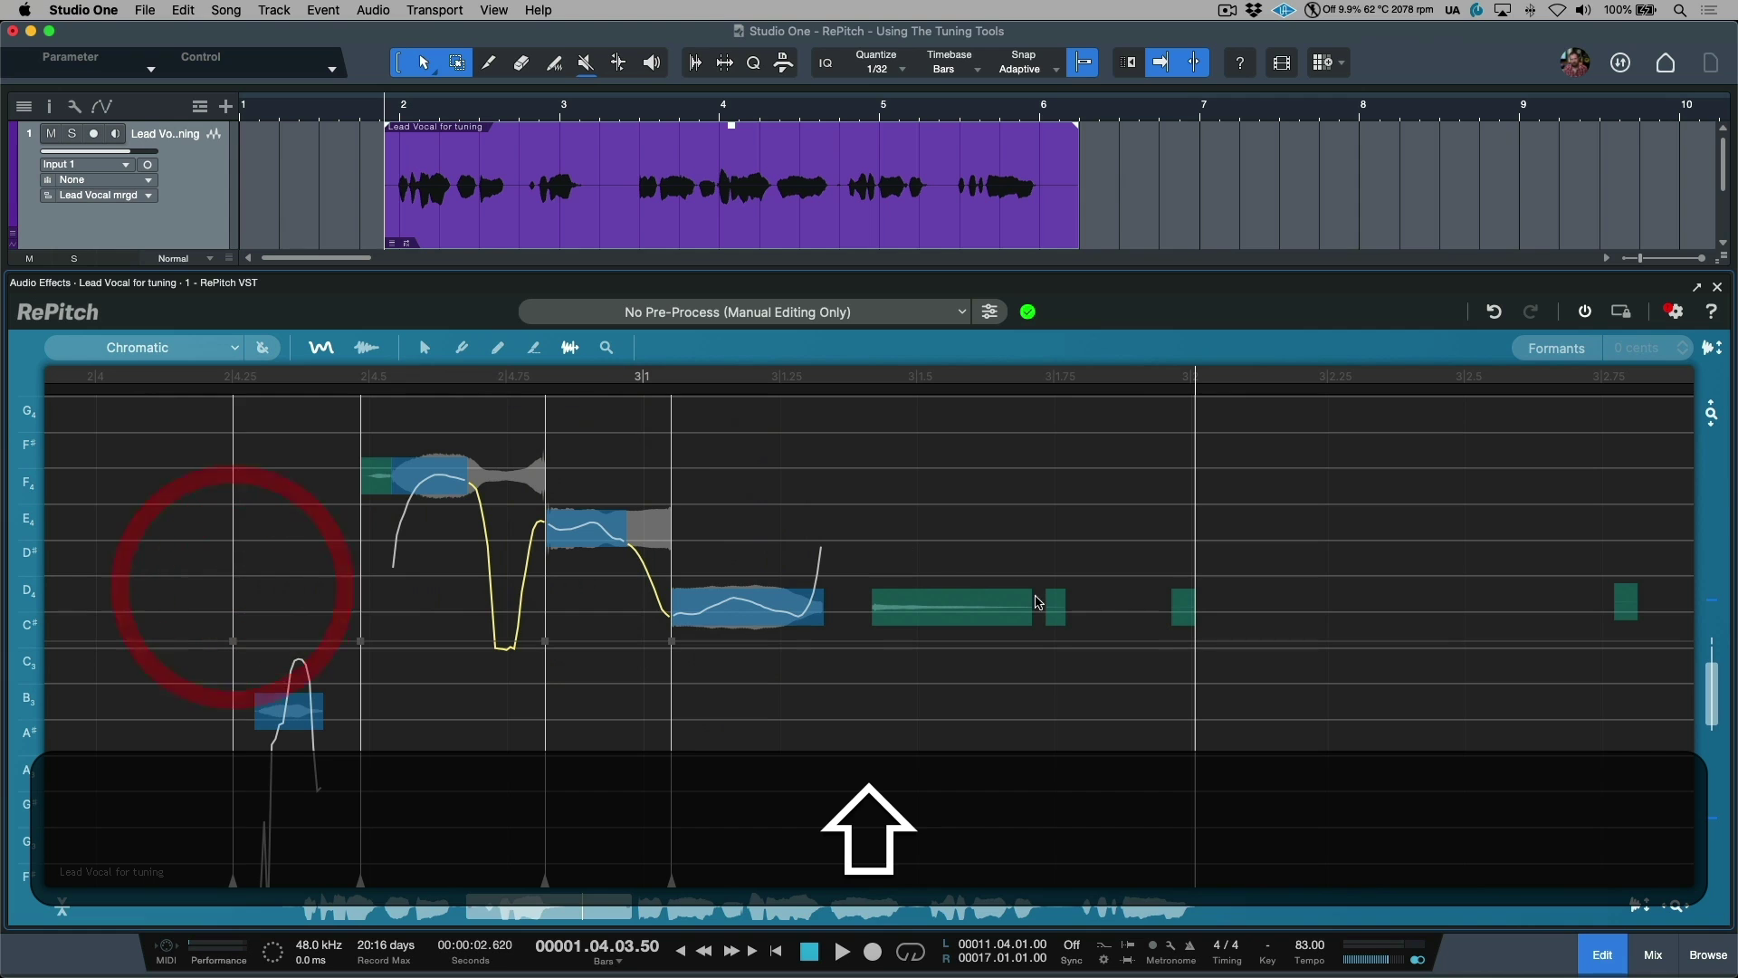
{"action": "left_click", "coordinate": [874, 622]}
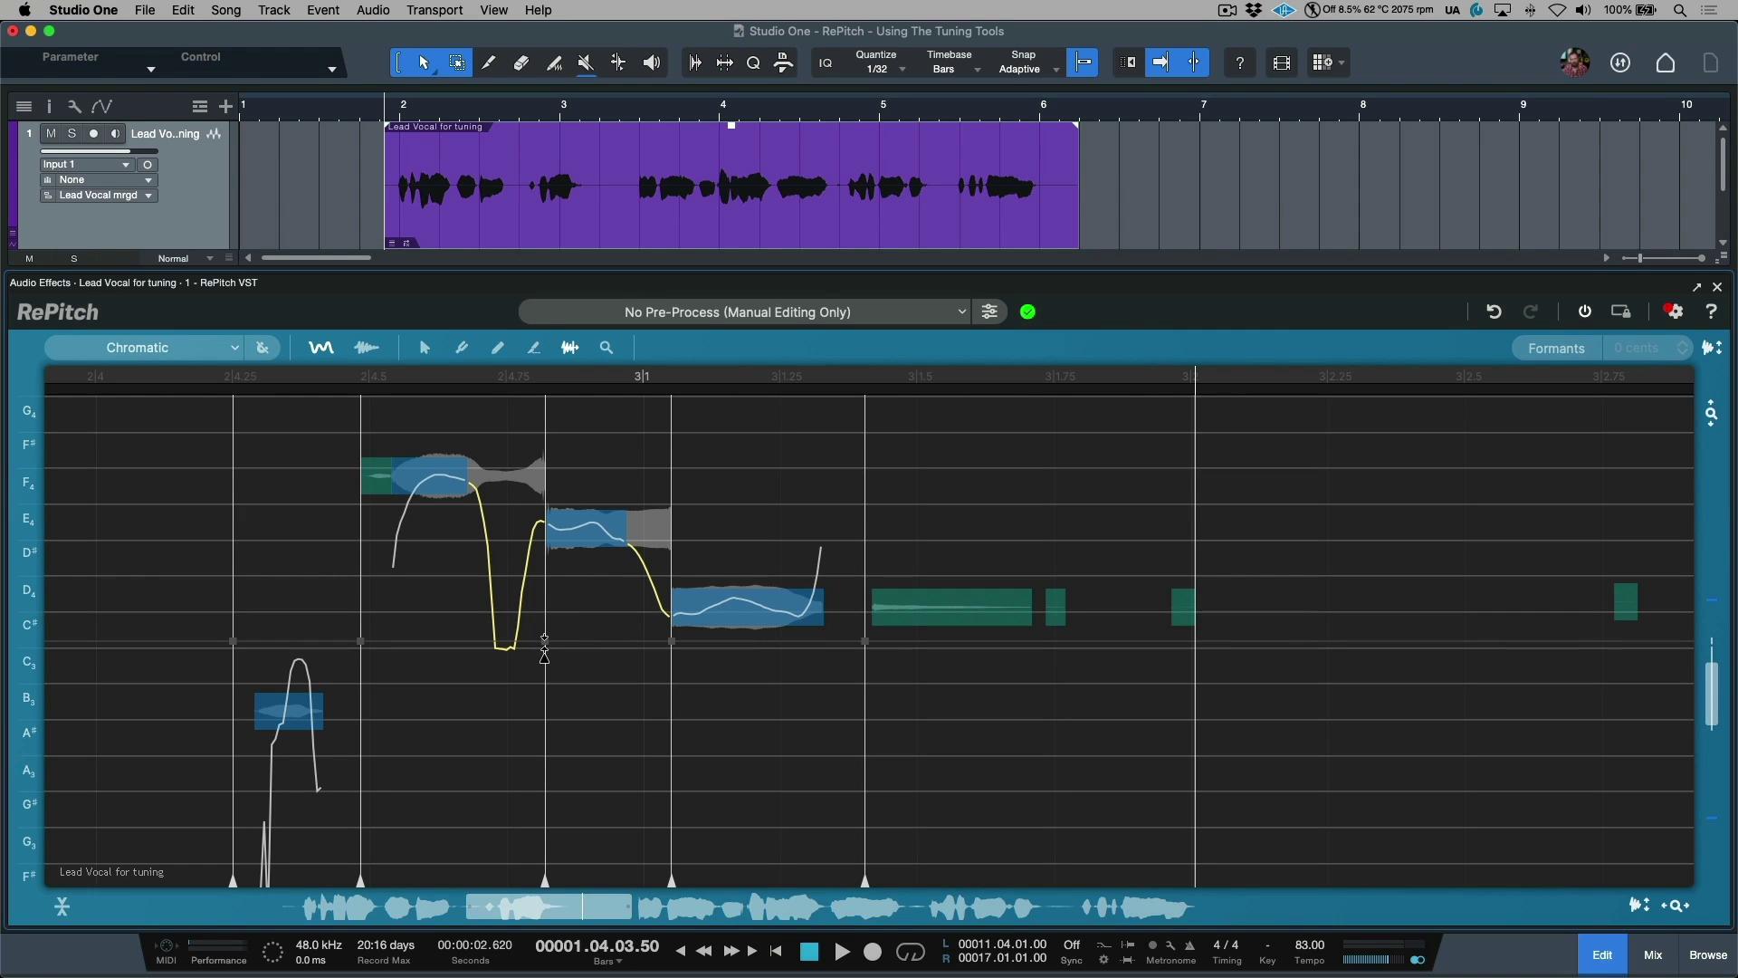
Shift the time markers at the starts of the E4 and D4 notes later in time, and audition the changed timing
{"action": "left_click_drag", "start_coordinate": [544, 650], "coordinate": [588, 660]}
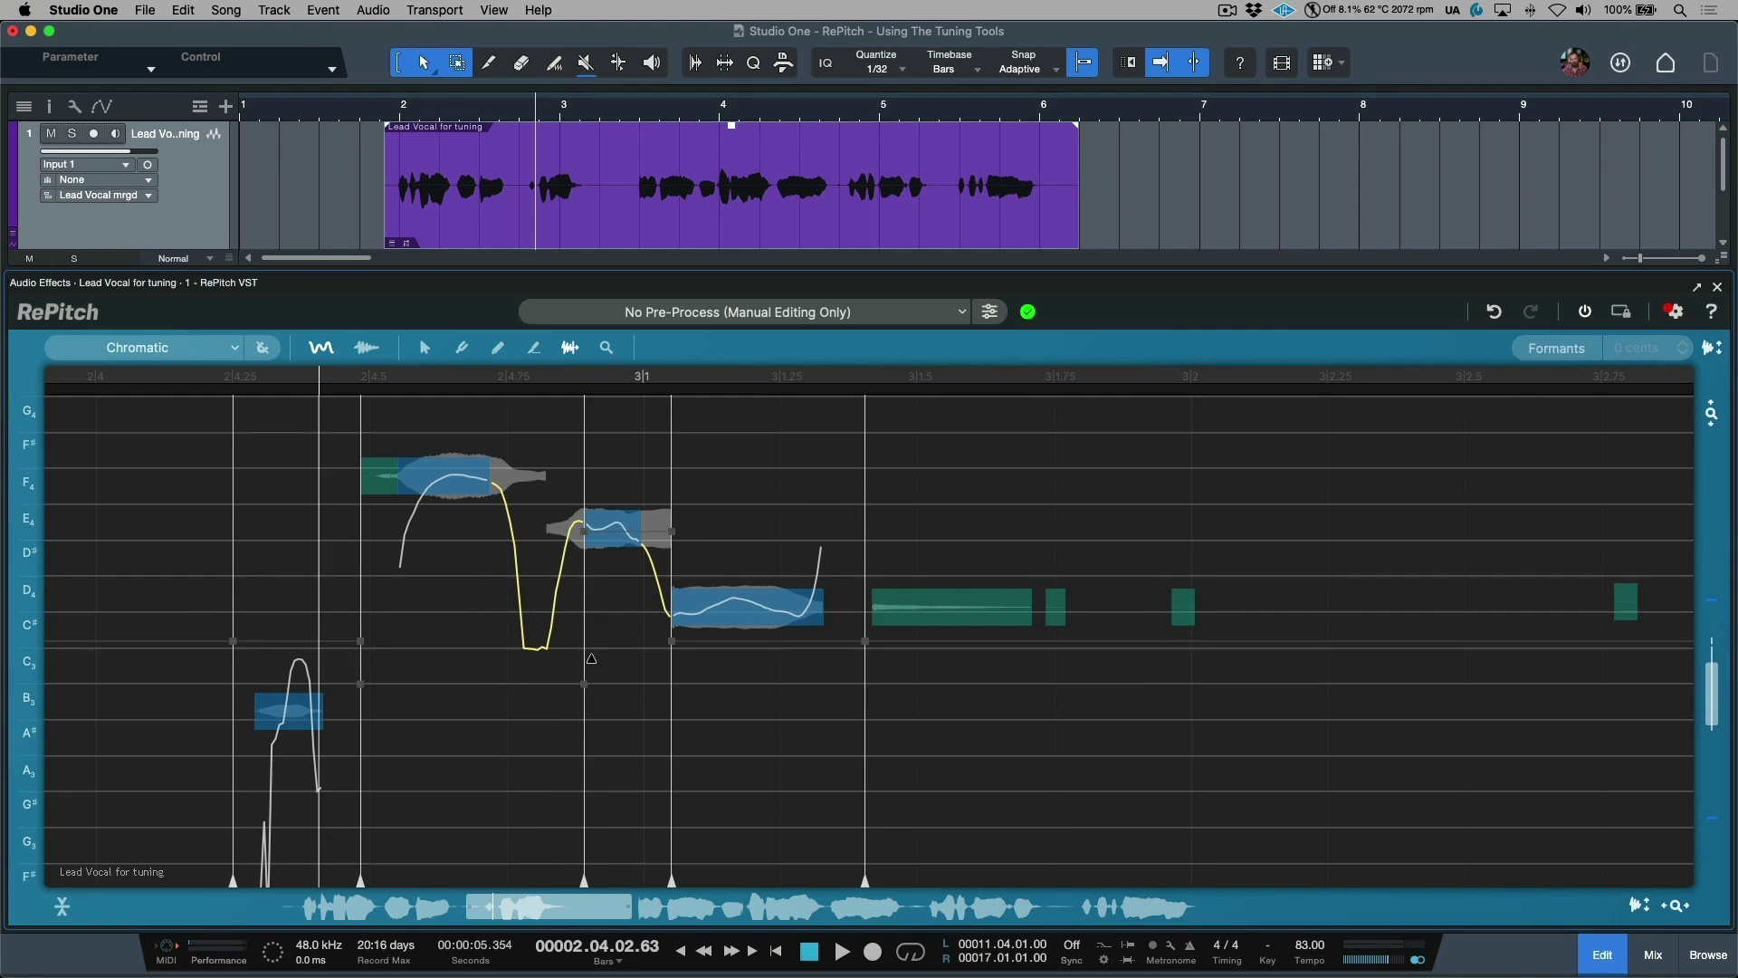
{"action": "key", "text": "space"}
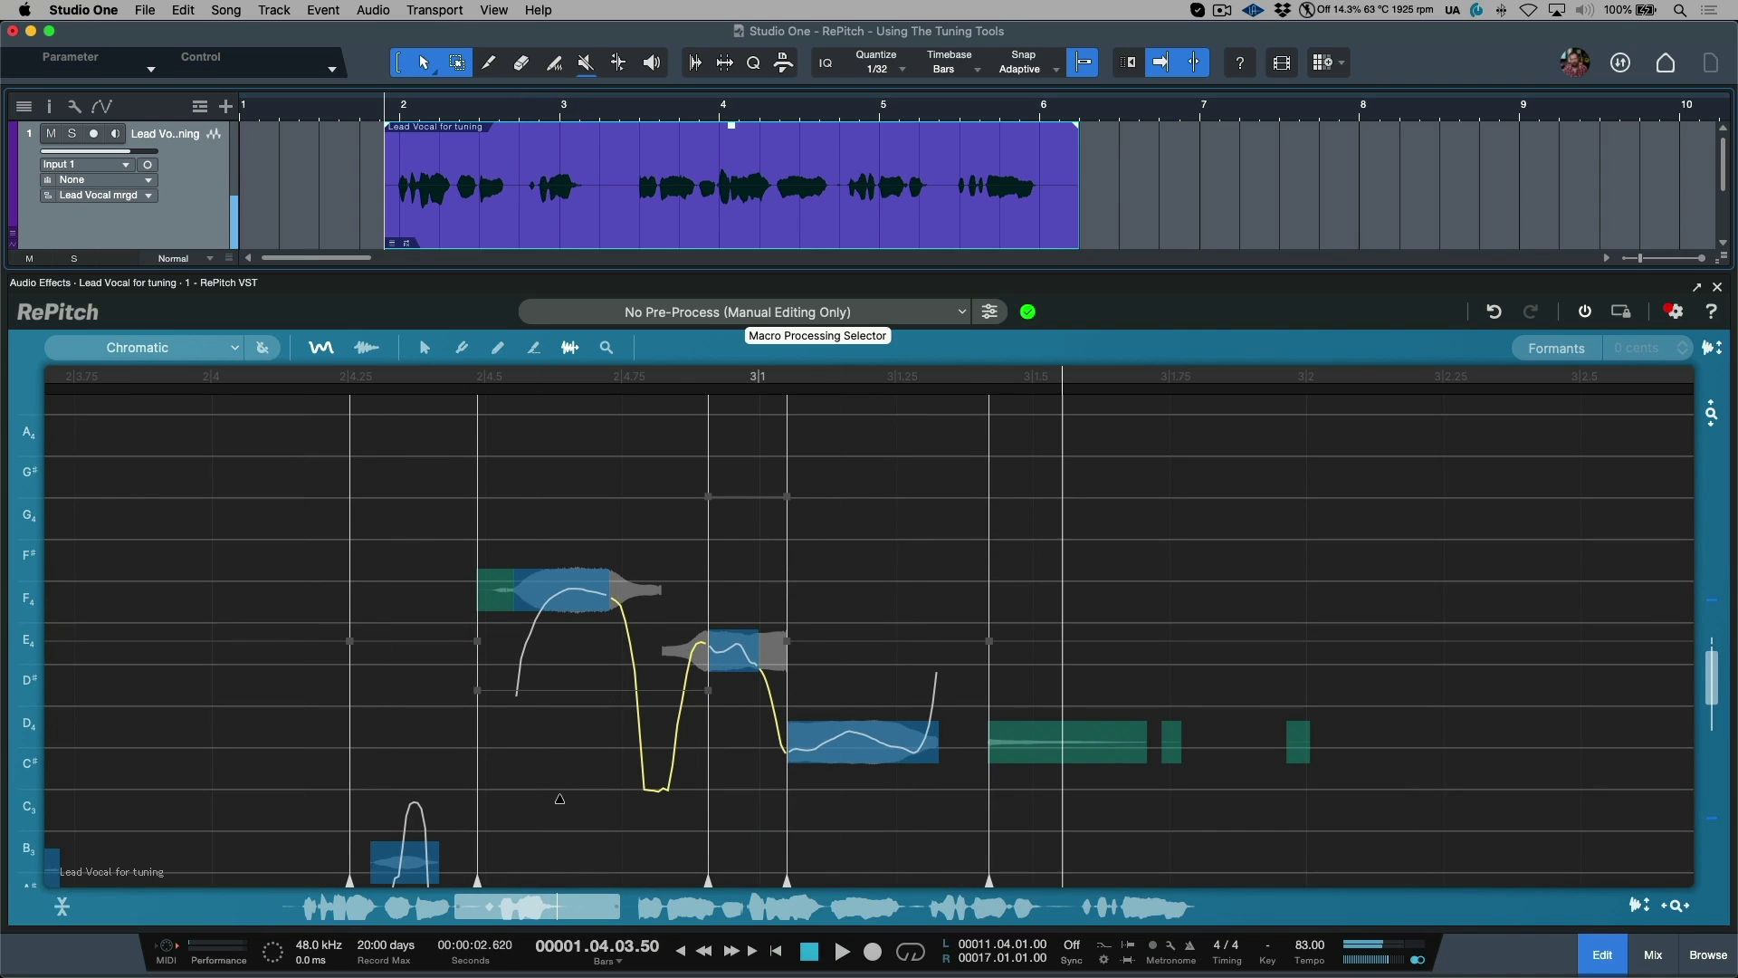
{"action": "left_click_drag", "start_coordinate": [787, 636], "coordinate": [850, 633]}
{"action": "double_click", "coordinate": [428, 113]}
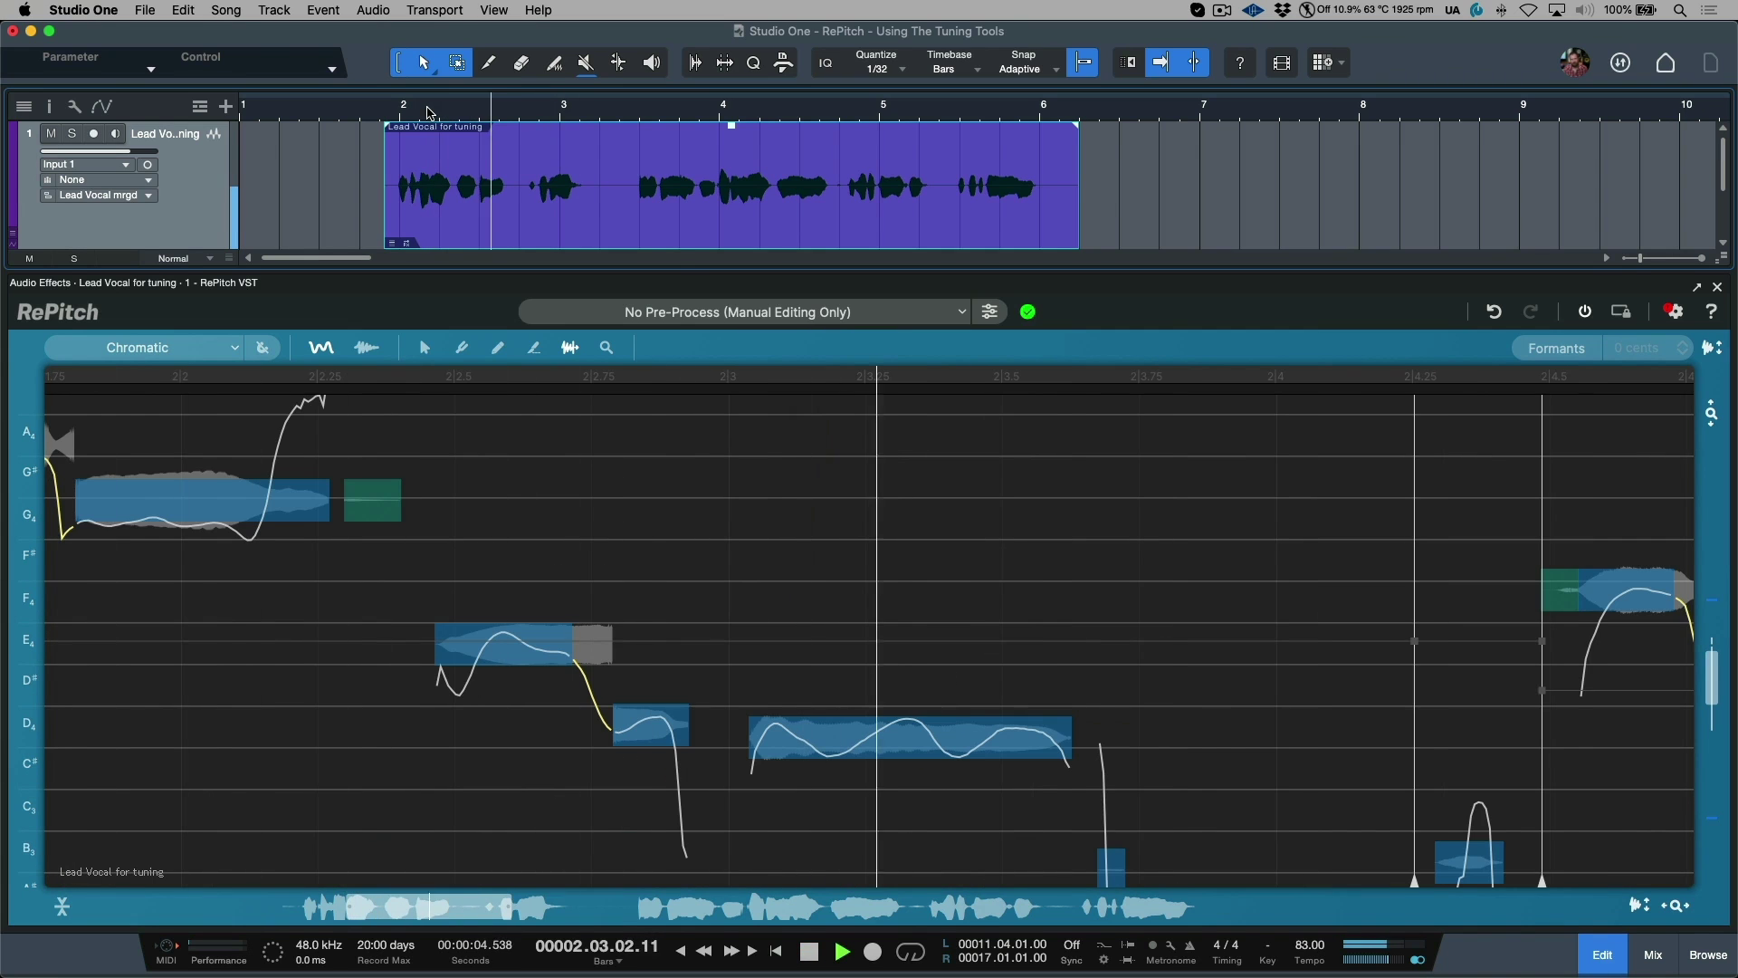
{"action": "key", "text": "space"}
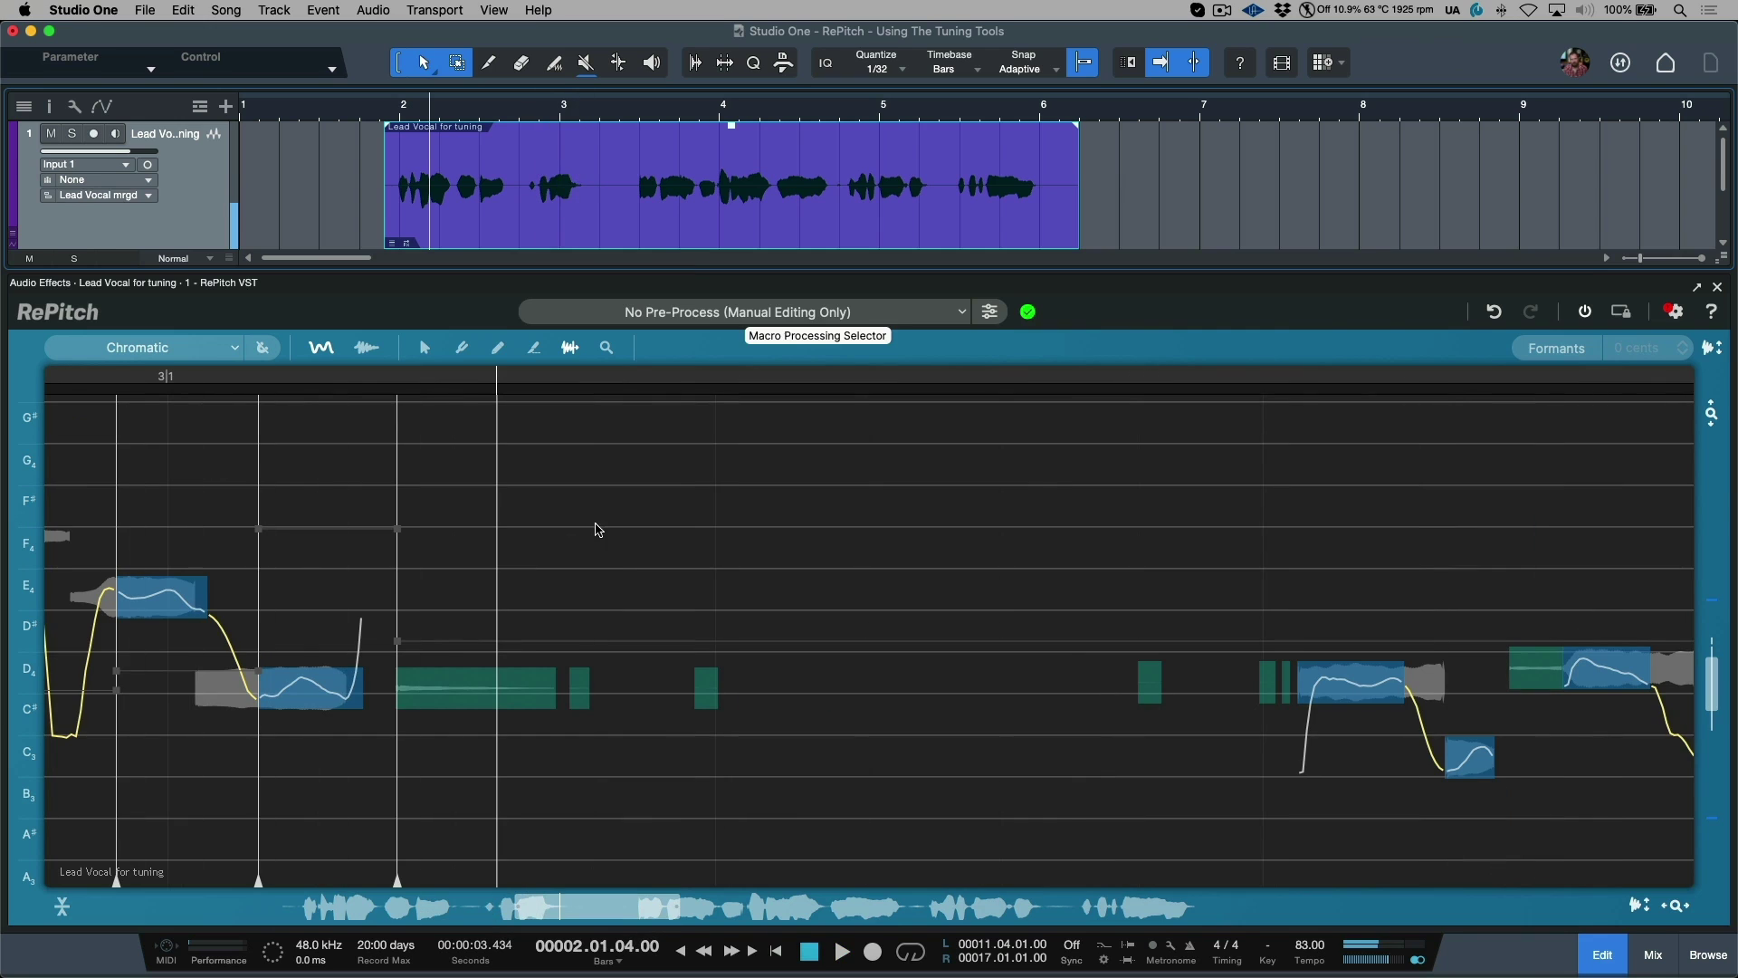
{"action": "key", "text": "alt"}
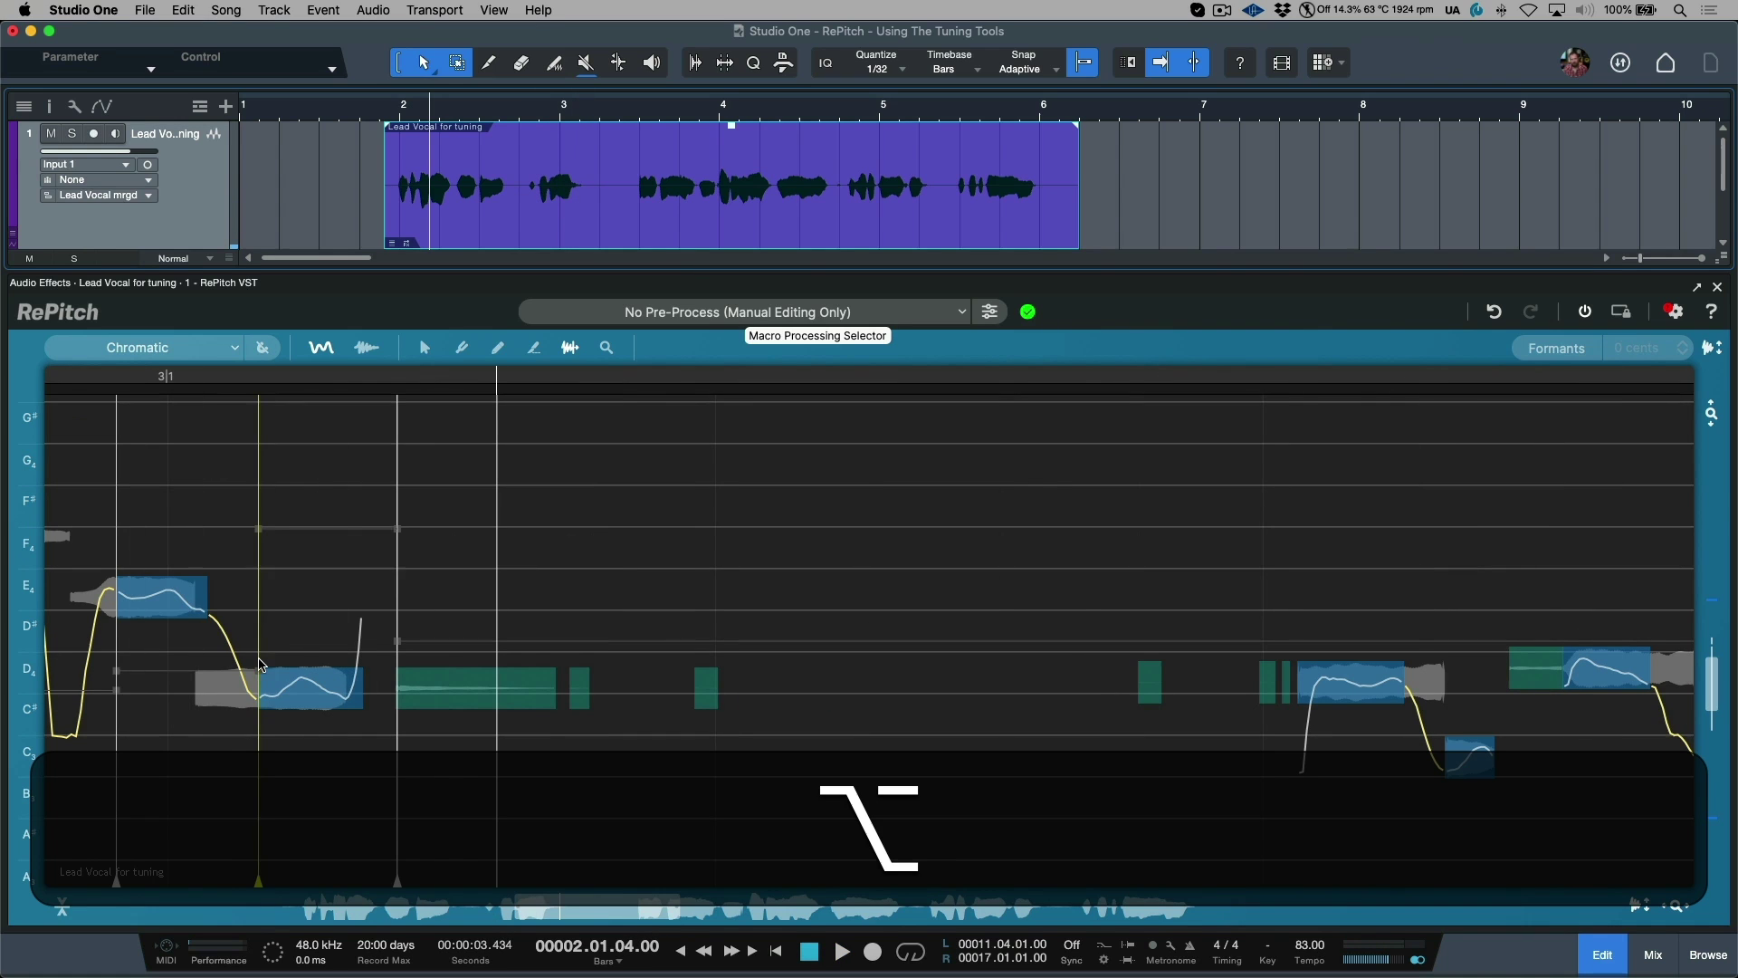
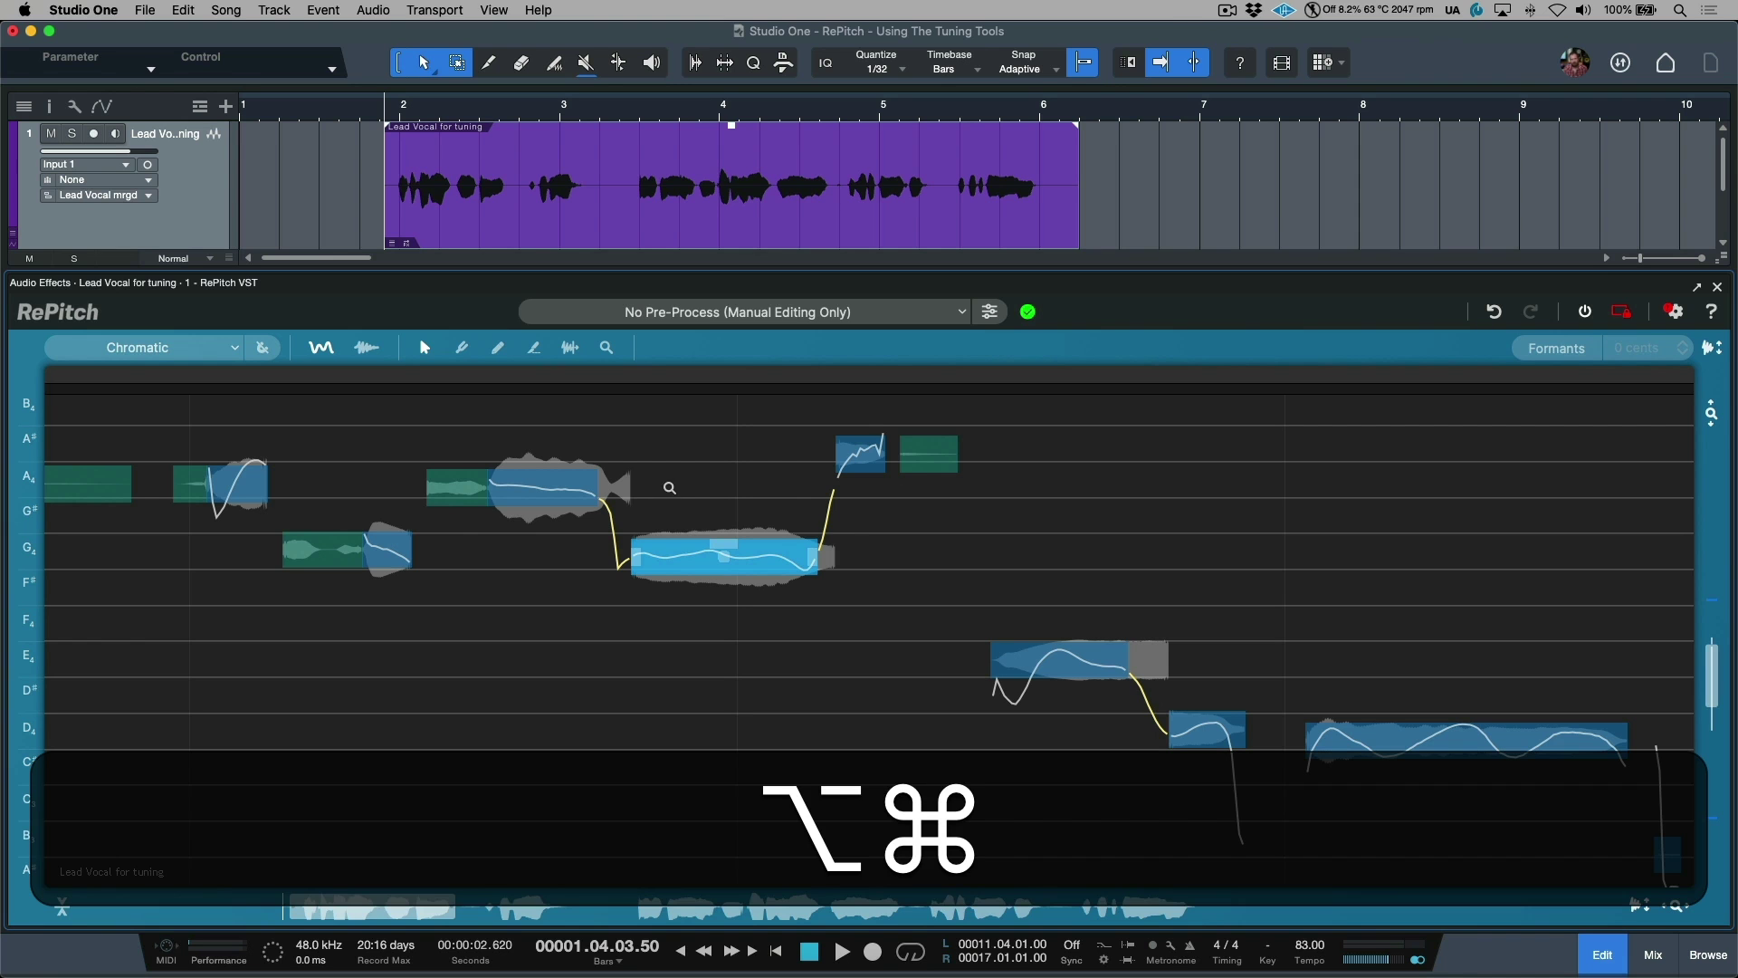
Zoom and pan the note display around the long G4 note while editing tools are active and with the Pan and zoom tool
{"action": "left_click_drag", "start_coordinate": [670, 492], "coordinate": [741, 590]}
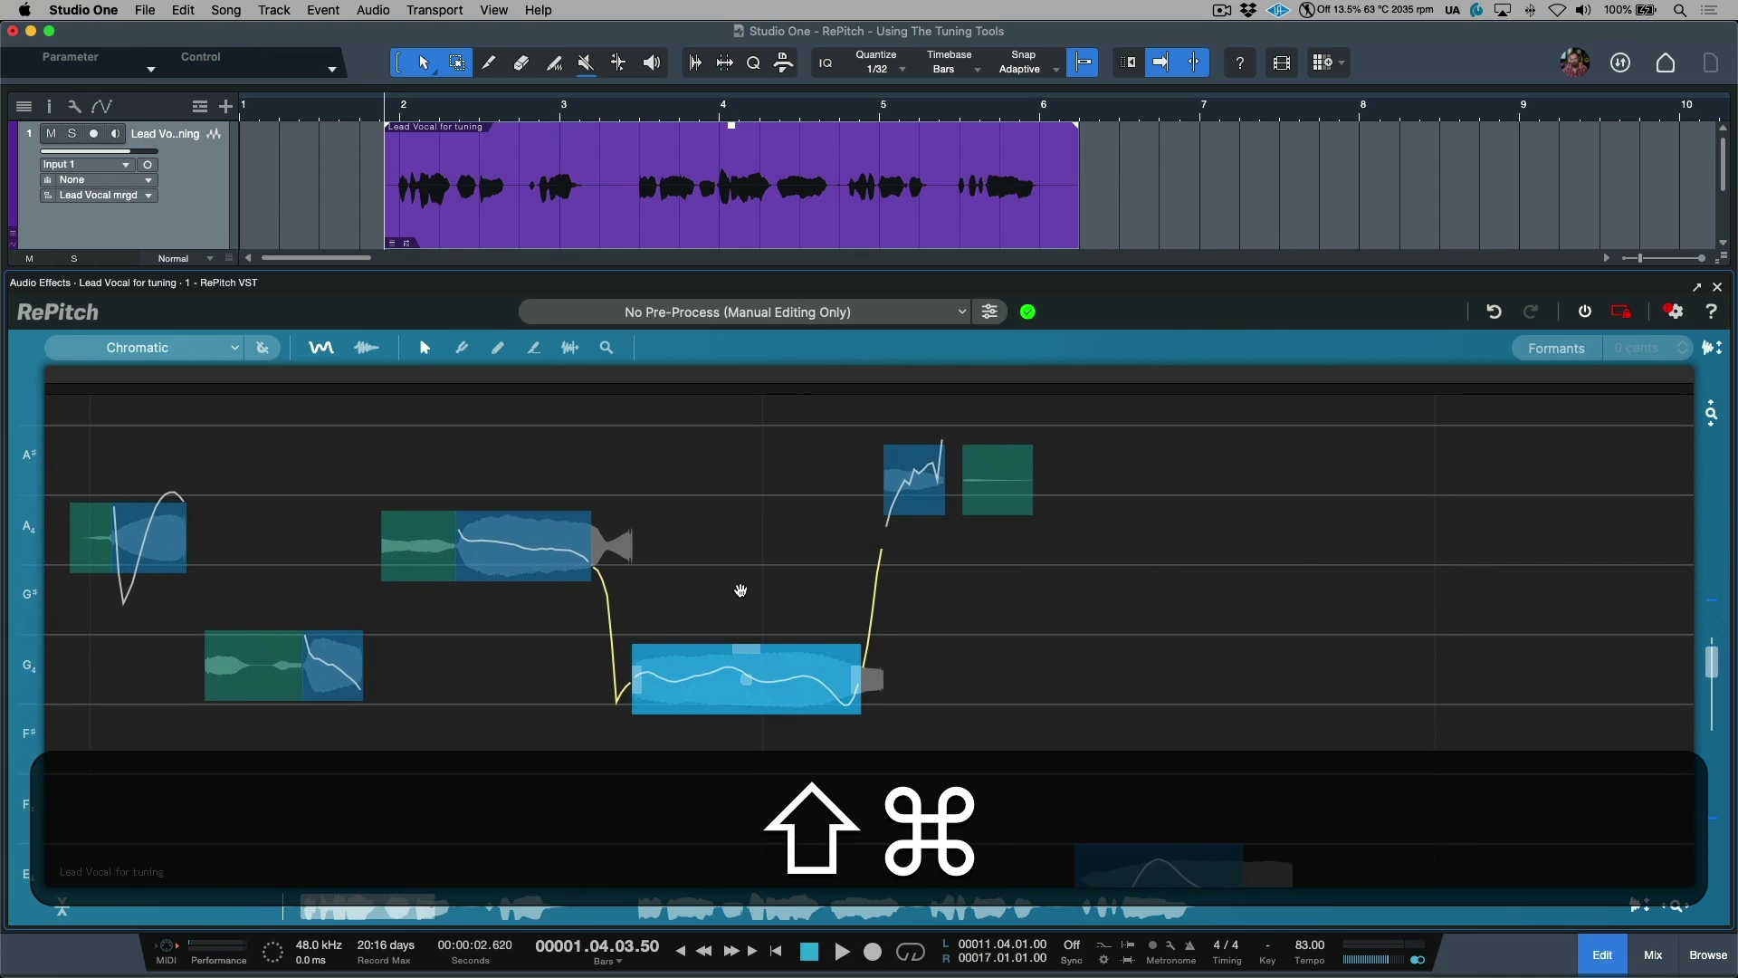
{"action": "left_click", "coordinate": [497, 348]}
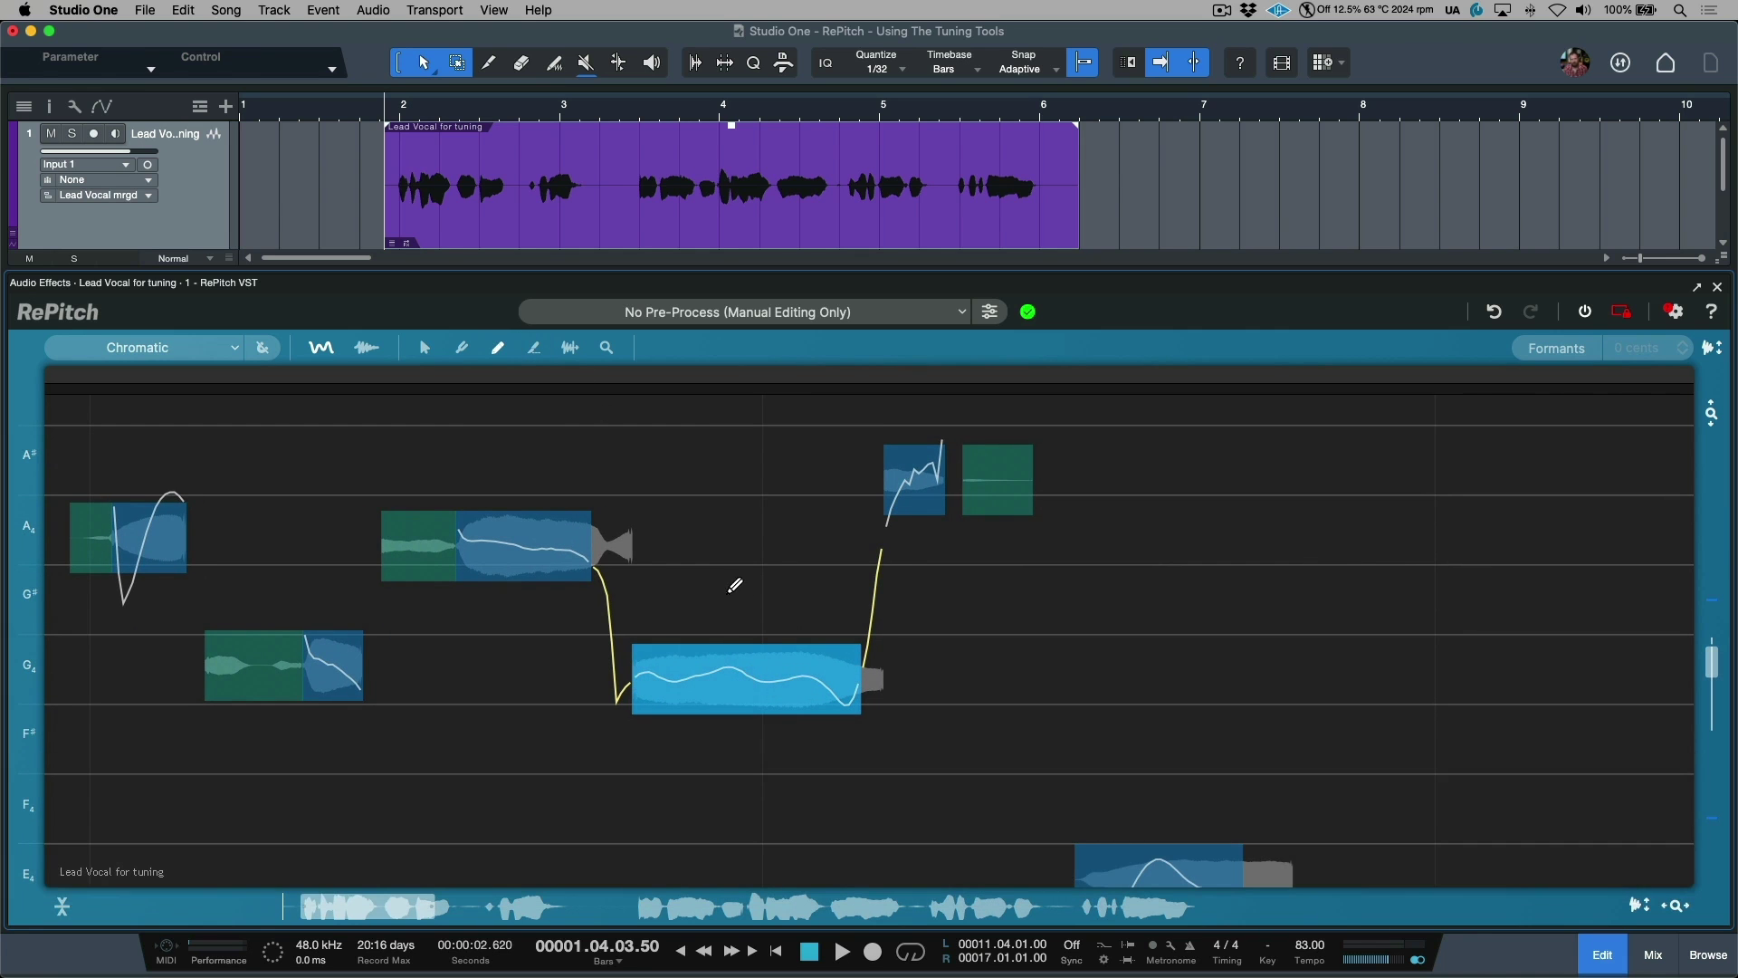
{"action": "left_click_drag", "start_coordinate": [725, 586], "coordinate": [811, 543]}
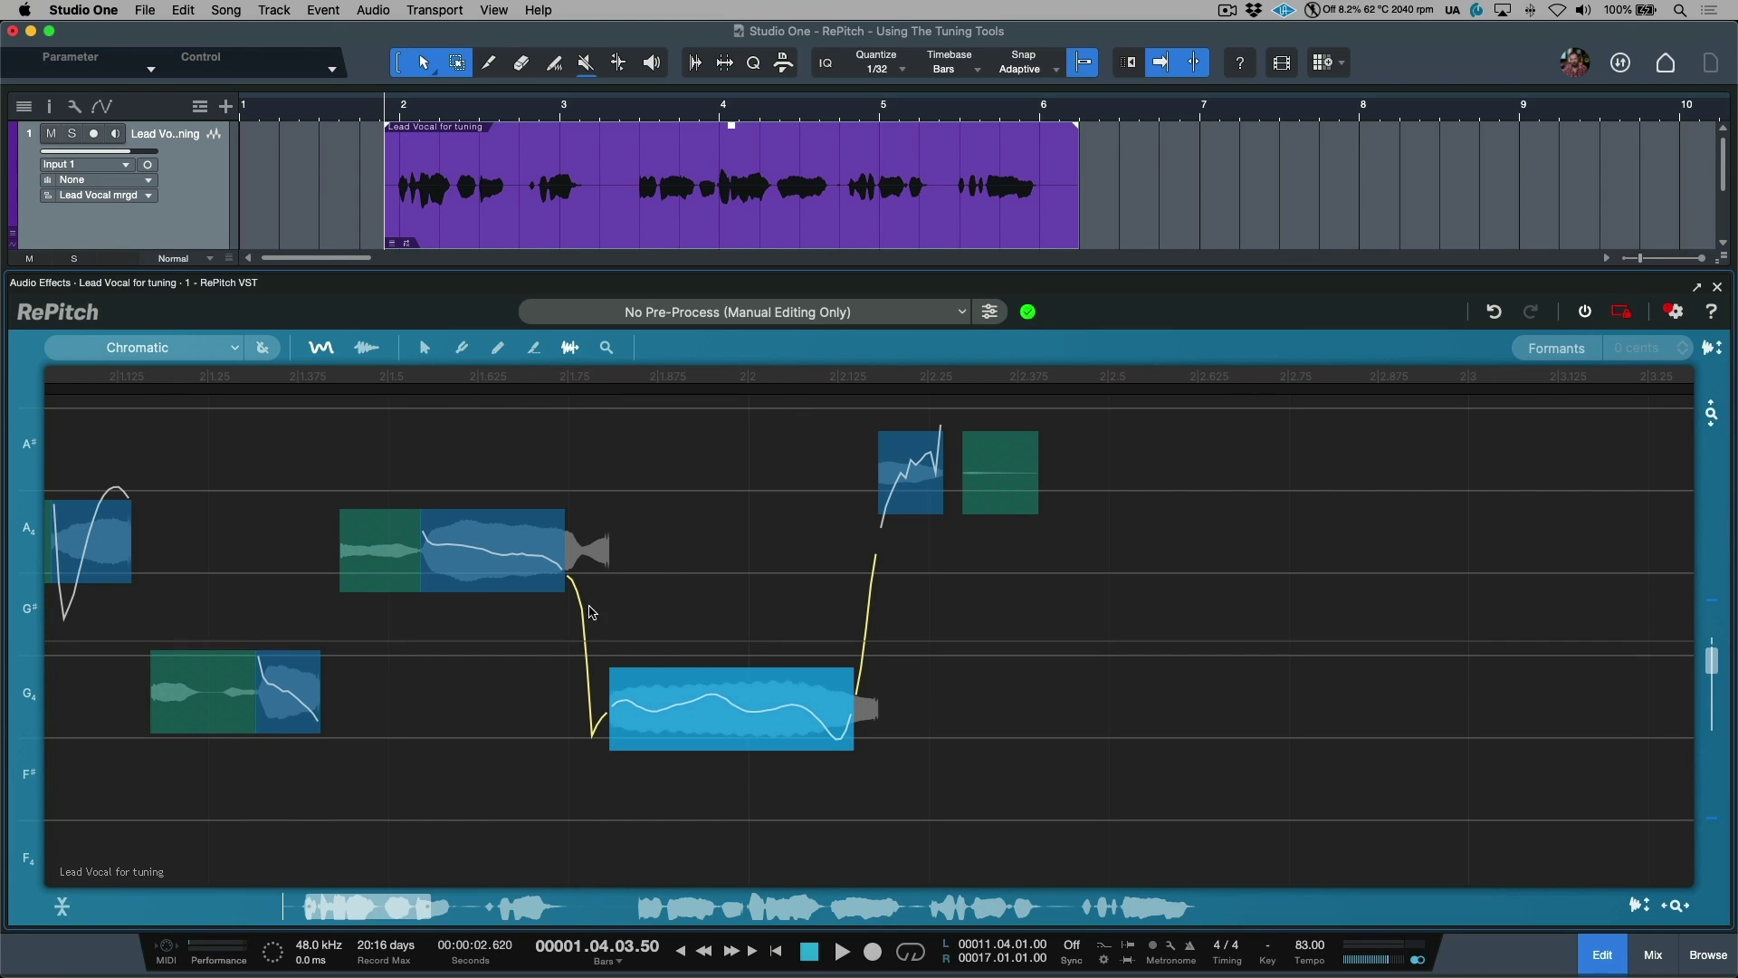
{"action": "scroll", "coordinate": [629, 553], "scroll_direction": "down", "scroll_amount": 2}
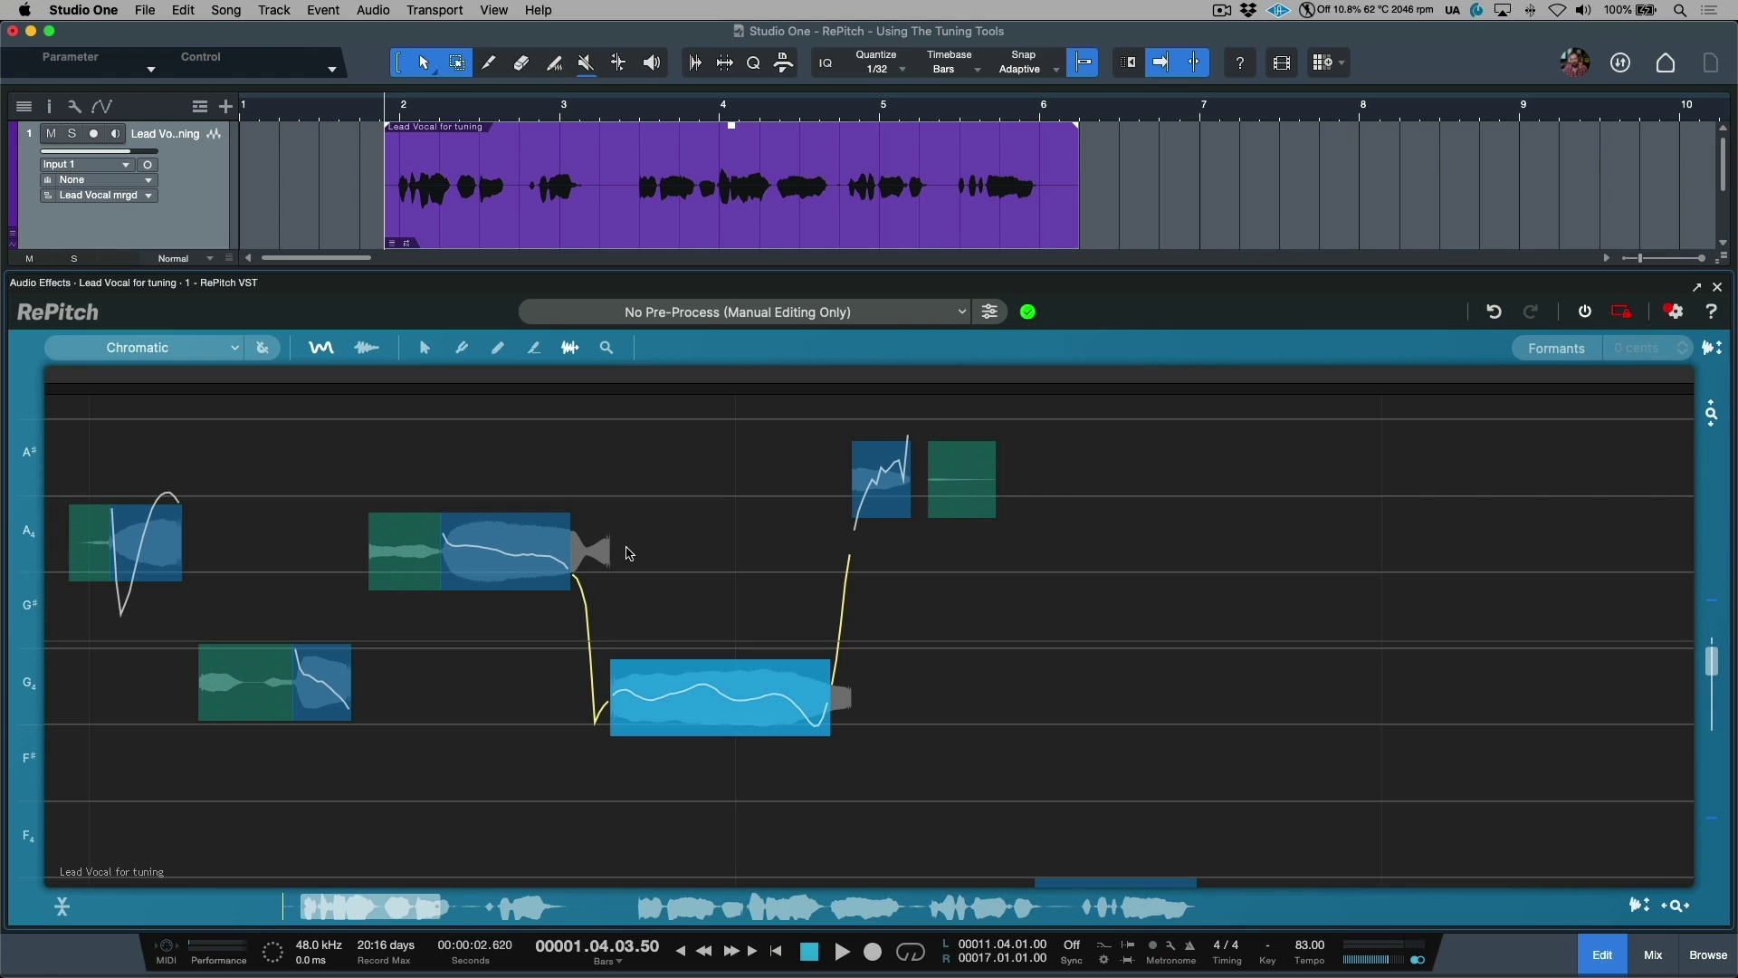
{"action": "left_click", "coordinate": [606, 349]}
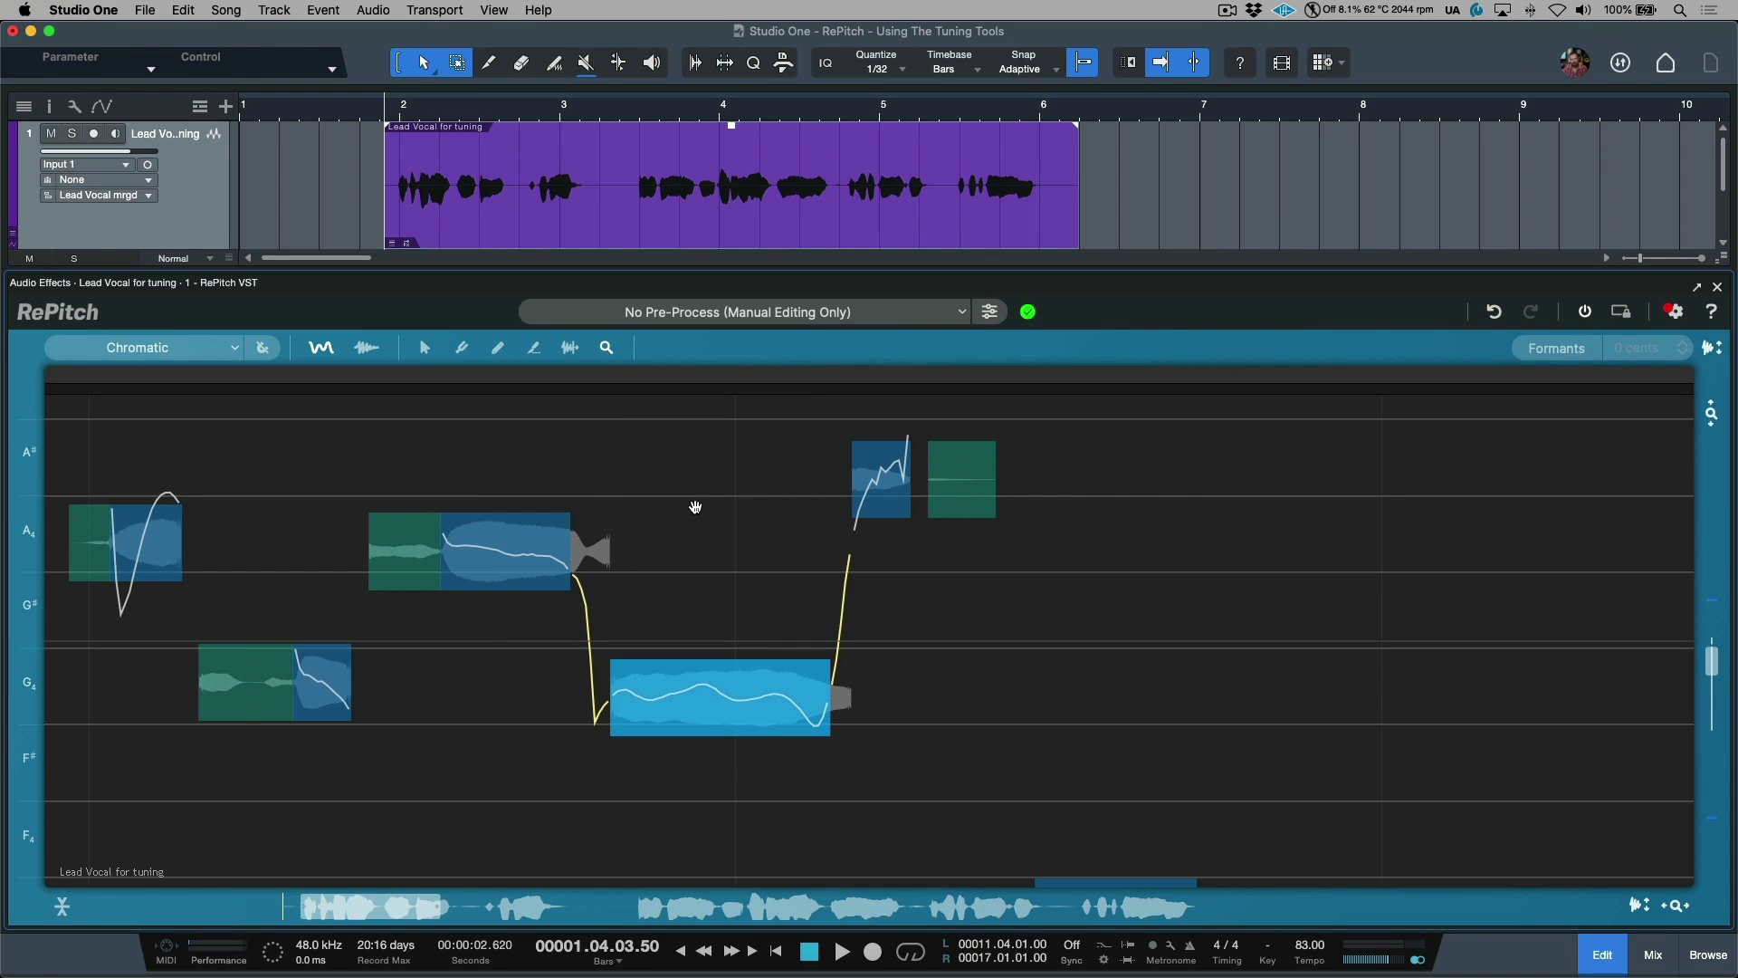
{"action": "left_click_drag", "start_coordinate": [705, 512], "coordinate": [707, 560]}
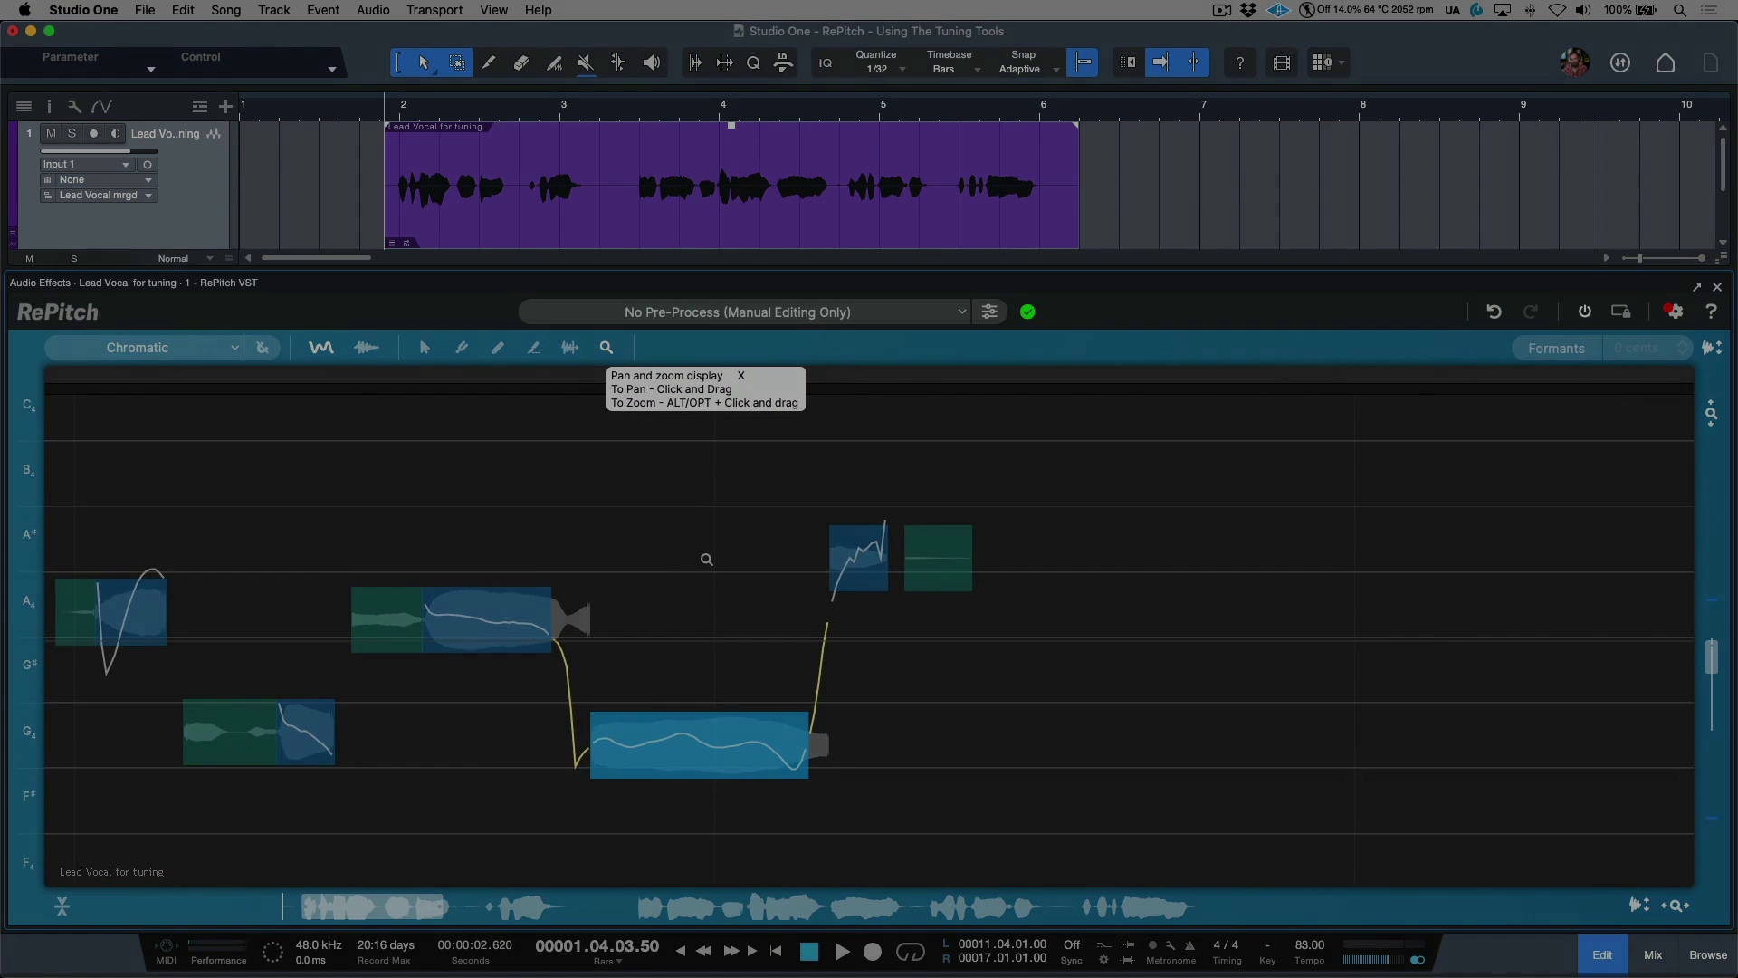